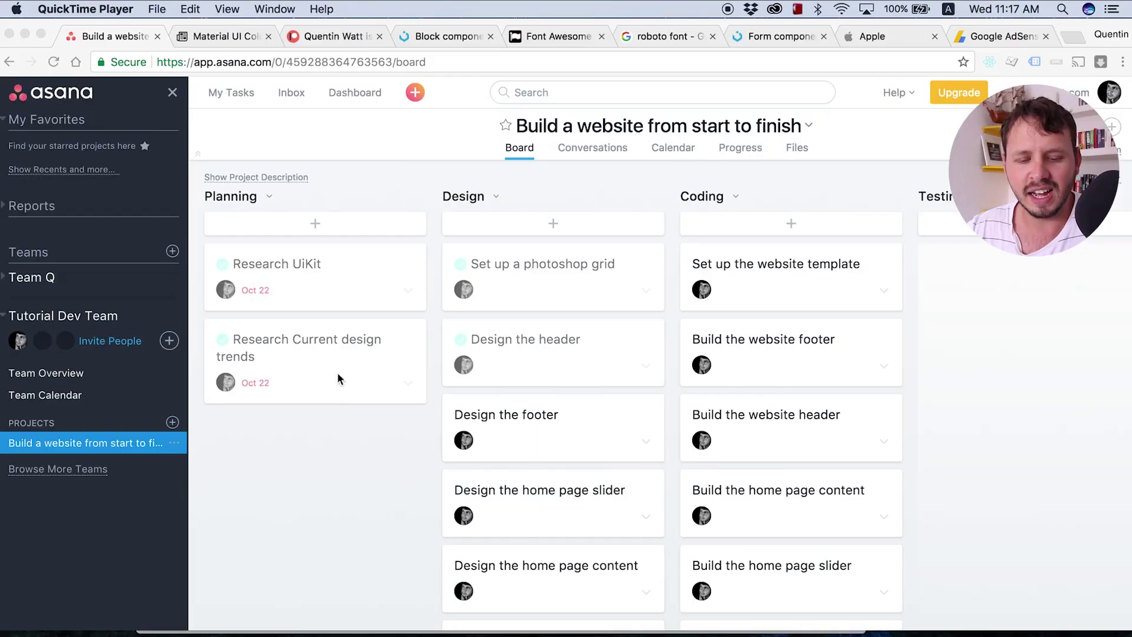
Bring up the UIkit Block documentation page in Chrome and scroll down to its footer.
{"action": "left_click", "coordinate": [339, 381]}
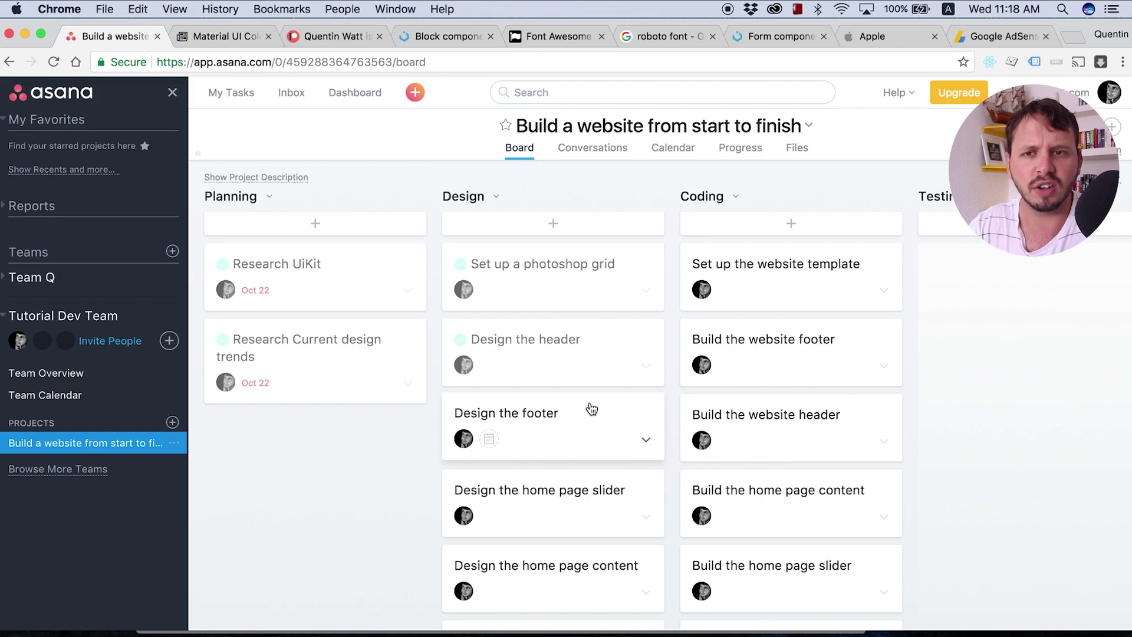
{"action": "left_click", "coordinate": [449, 37]}
{"action": "scroll", "coordinate": [430, 189], "scroll_direction": "up", "scroll_amount": 20}
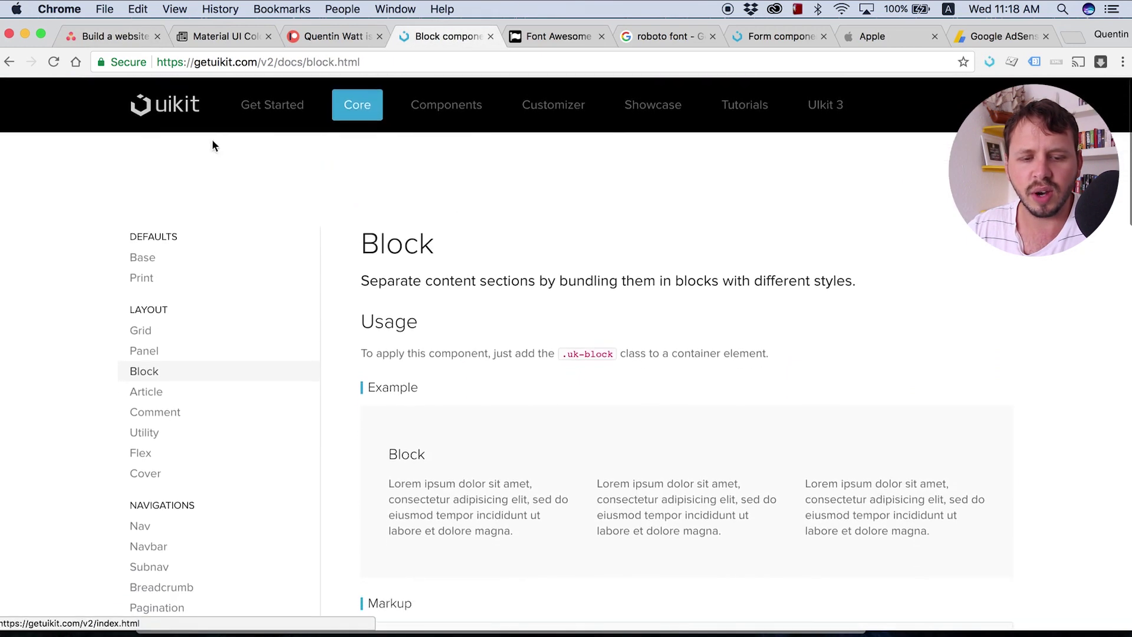
{"action": "scroll", "coordinate": [411, 248], "scroll_direction": "down", "scroll_amount": 20}
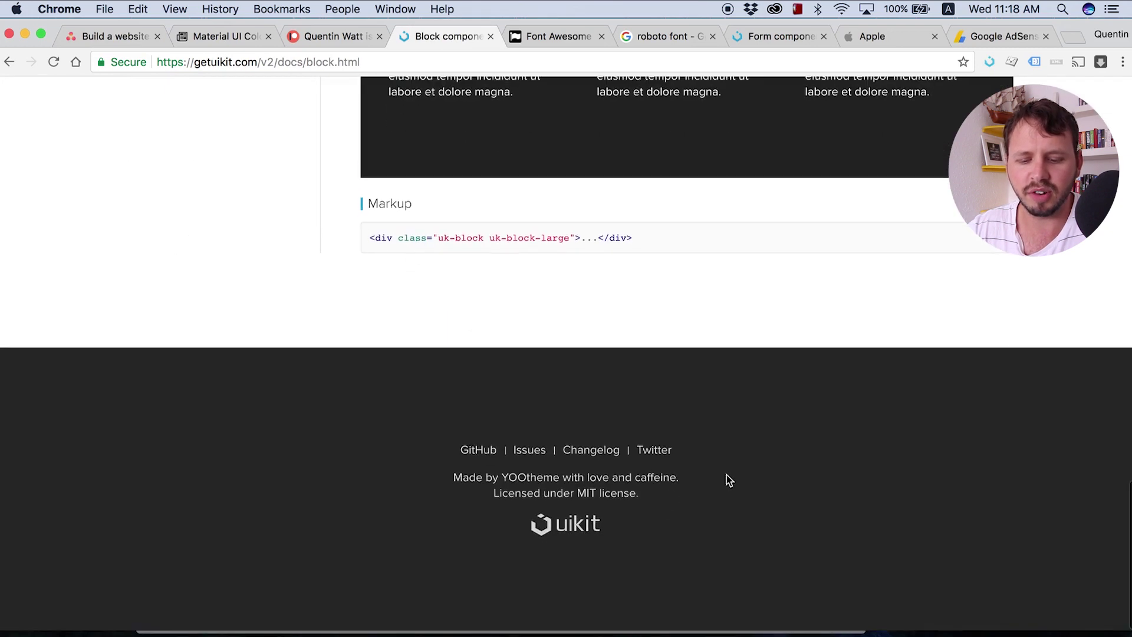
Highlight the footer's two credit lines and uikit logo, then return to the top of the page.
{"action": "left_click_drag", "start_coordinate": [720, 539], "coordinate": [455, 462]}
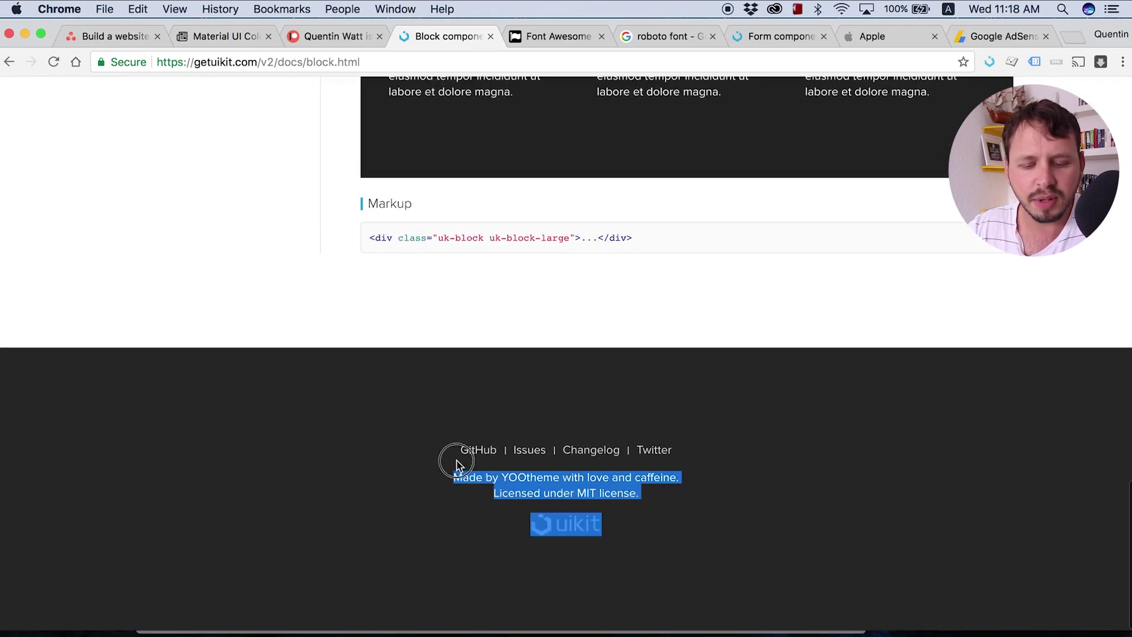
{"action": "left_click", "coordinate": [673, 546]}
{"action": "double_click", "coordinate": [577, 528]}
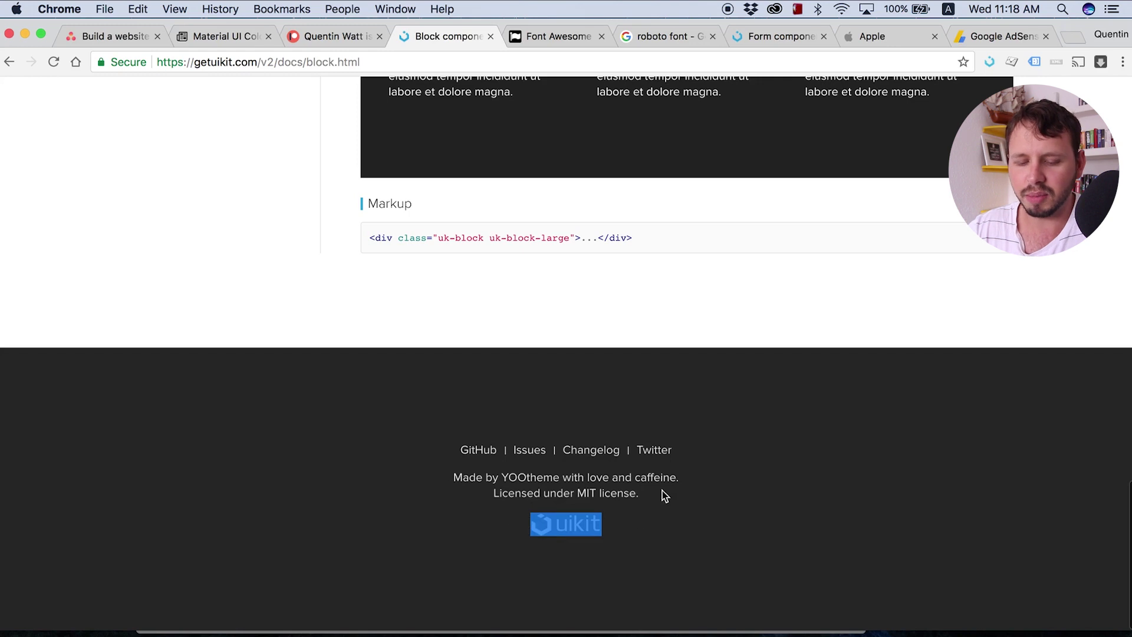
{"action": "left_click_drag", "start_coordinate": [663, 494], "coordinate": [448, 473]}
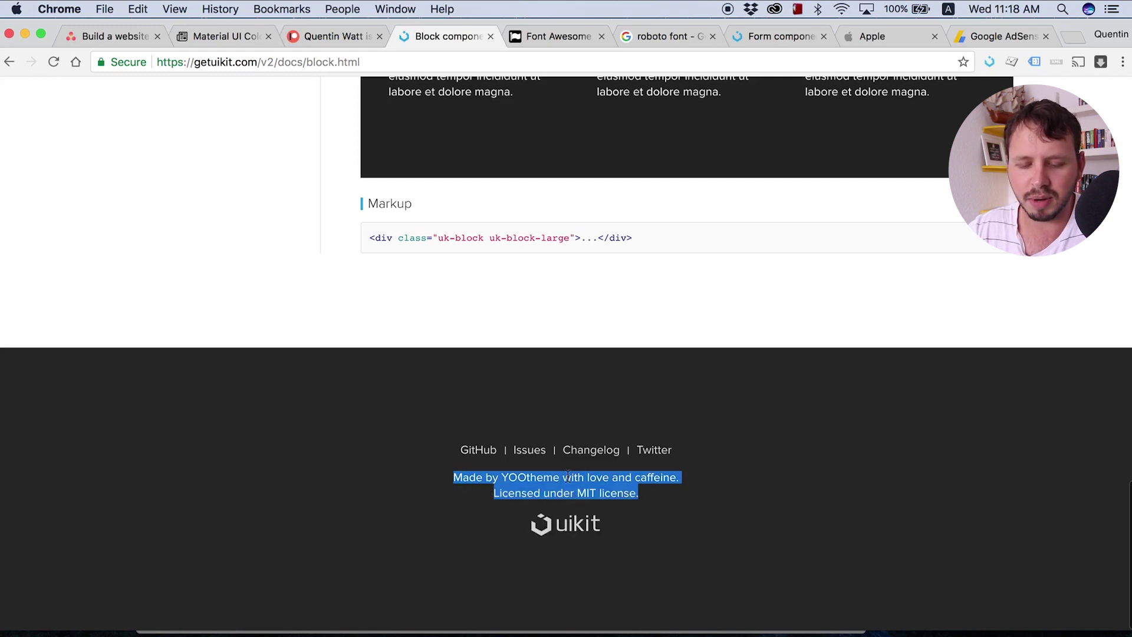
{"action": "left_click", "coordinate": [670, 495]}
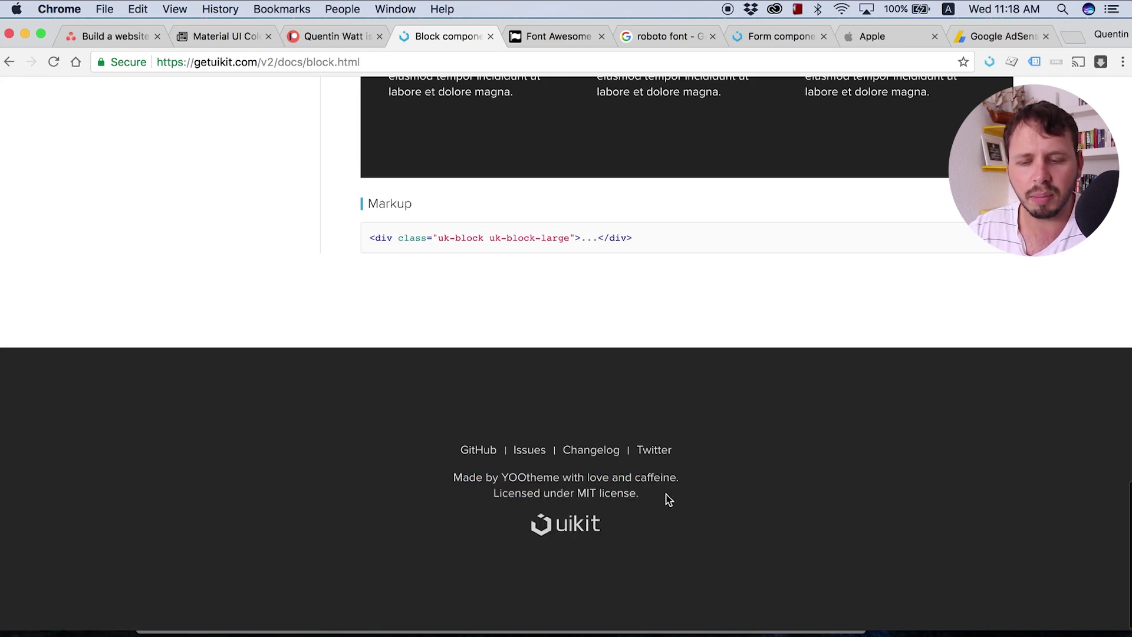
{"action": "scroll", "coordinate": [725, 460], "scroll_direction": "up", "scroll_amount": 15}
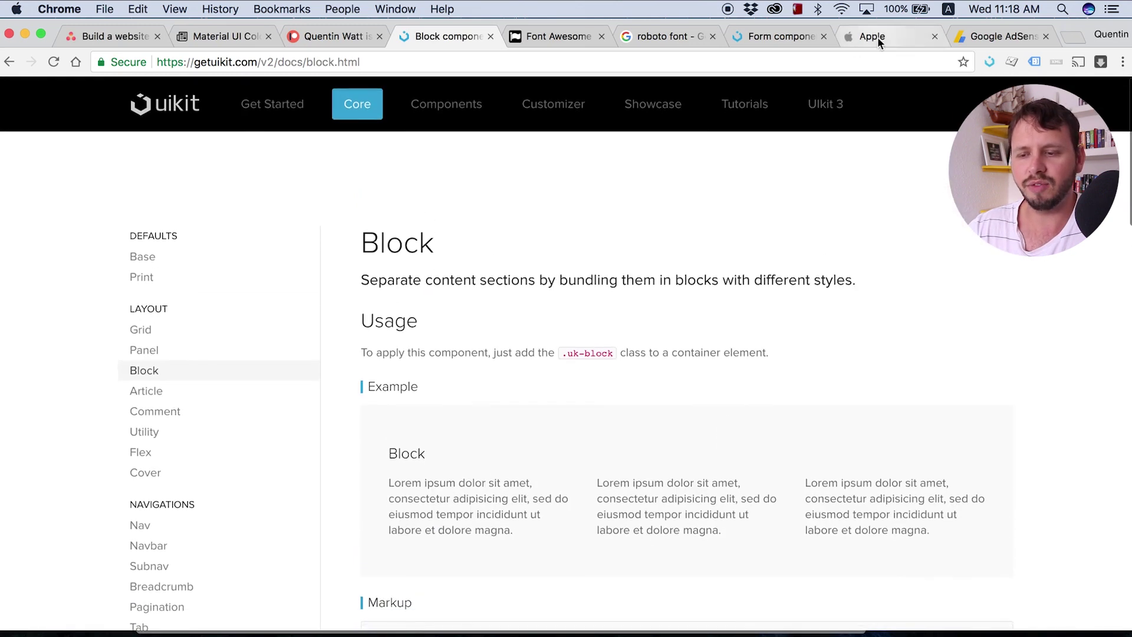
On apple.com, highlight the Apple Store footer links and the 2017 copyright line.
{"action": "left_click", "coordinate": [878, 37]}
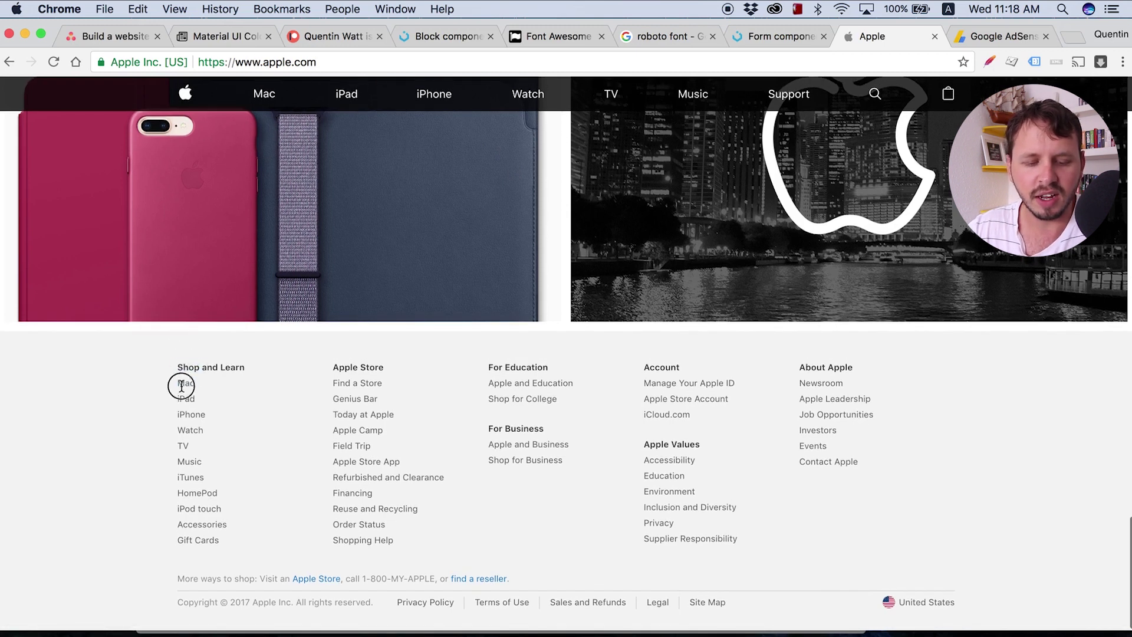
{"action": "left_click_drag", "start_coordinate": [347, 337], "coordinate": [379, 420]}
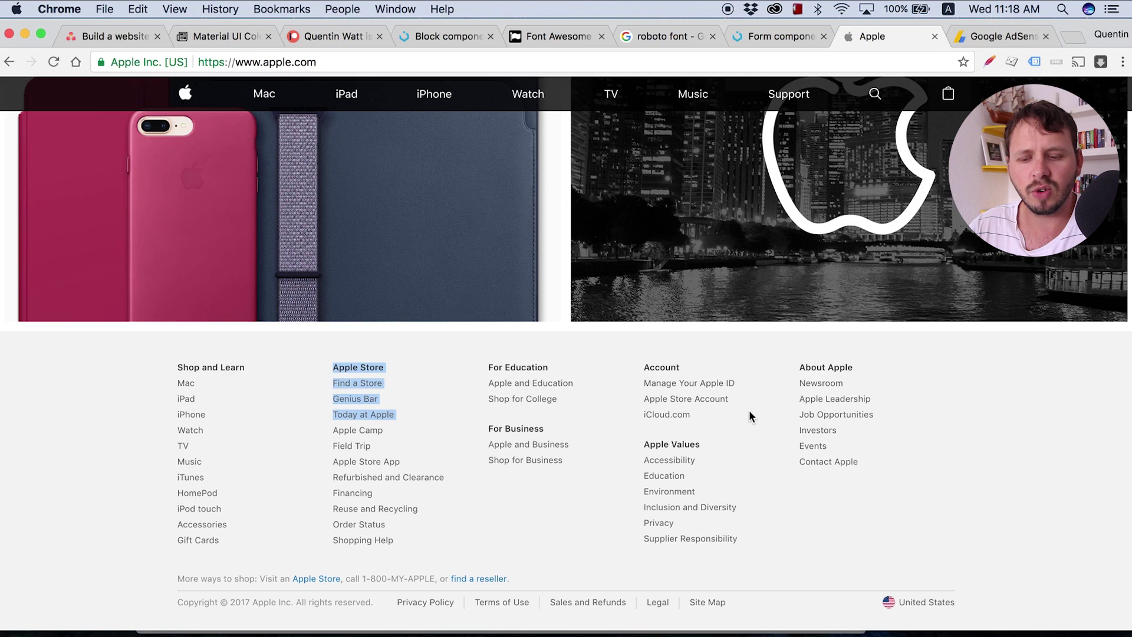
{"action": "left_click", "coordinate": [432, 369]}
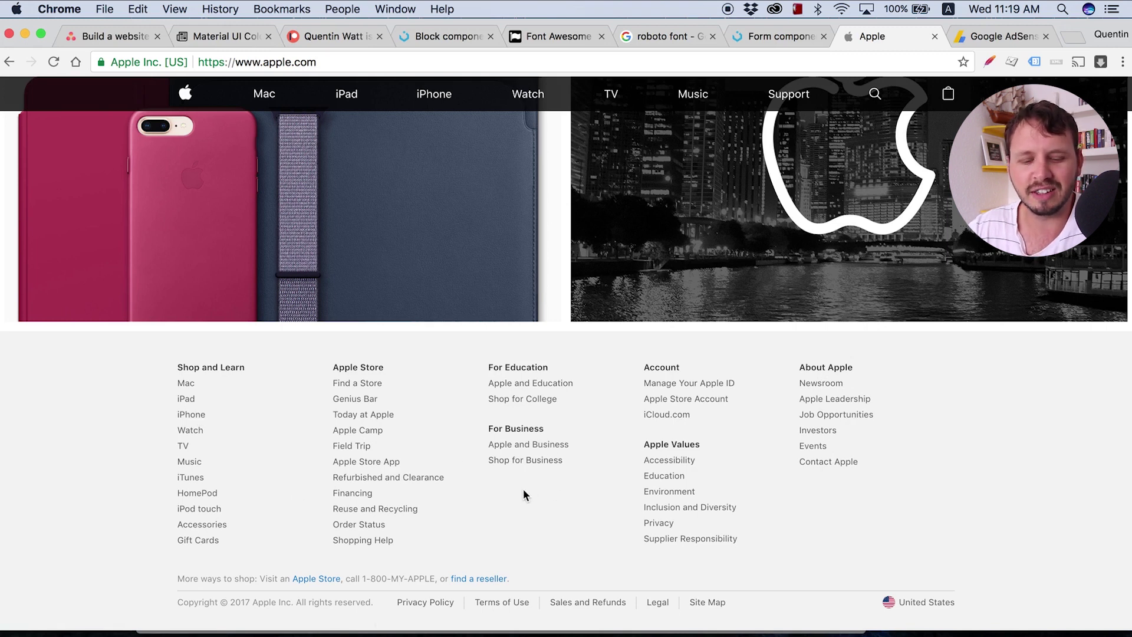
{"action": "left_click_drag", "start_coordinate": [374, 602], "coordinate": [182, 602]}
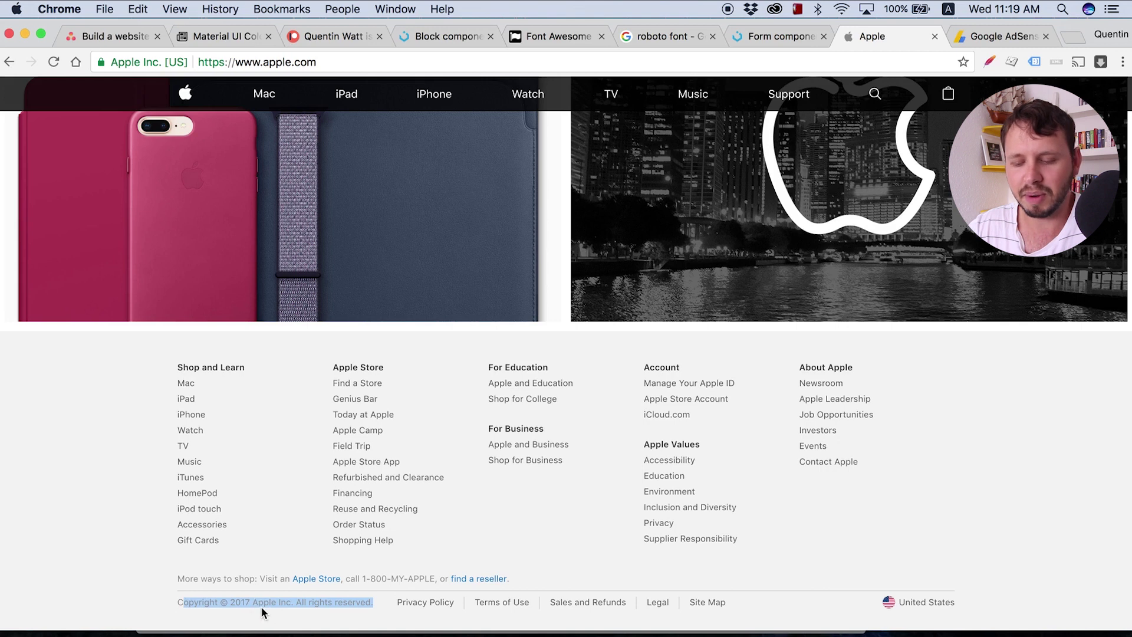
On the Google AdSense page, highlight the footer's 'Follow us on:' label and Google+ icon.
{"action": "left_click", "coordinate": [1002, 40]}
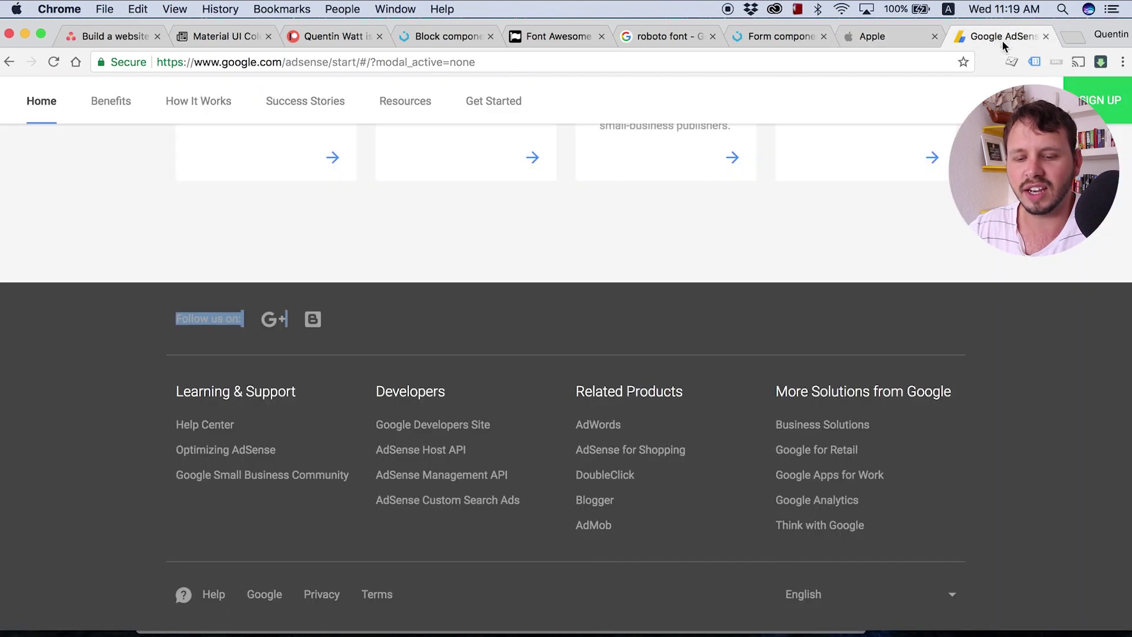
{"action": "left_click", "coordinate": [497, 326]}
{"action": "left_click_drag", "start_coordinate": [285, 59], "coordinate": [239, 59]}
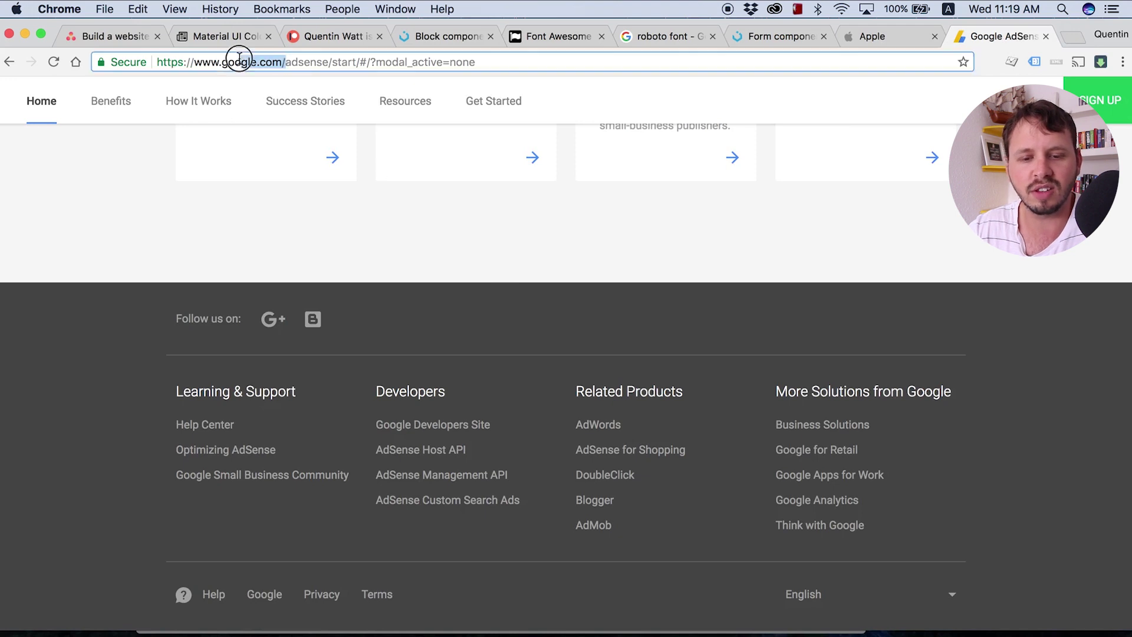
{"action": "left_click", "coordinate": [407, 324]}
{"action": "left_click", "coordinate": [289, 321]}
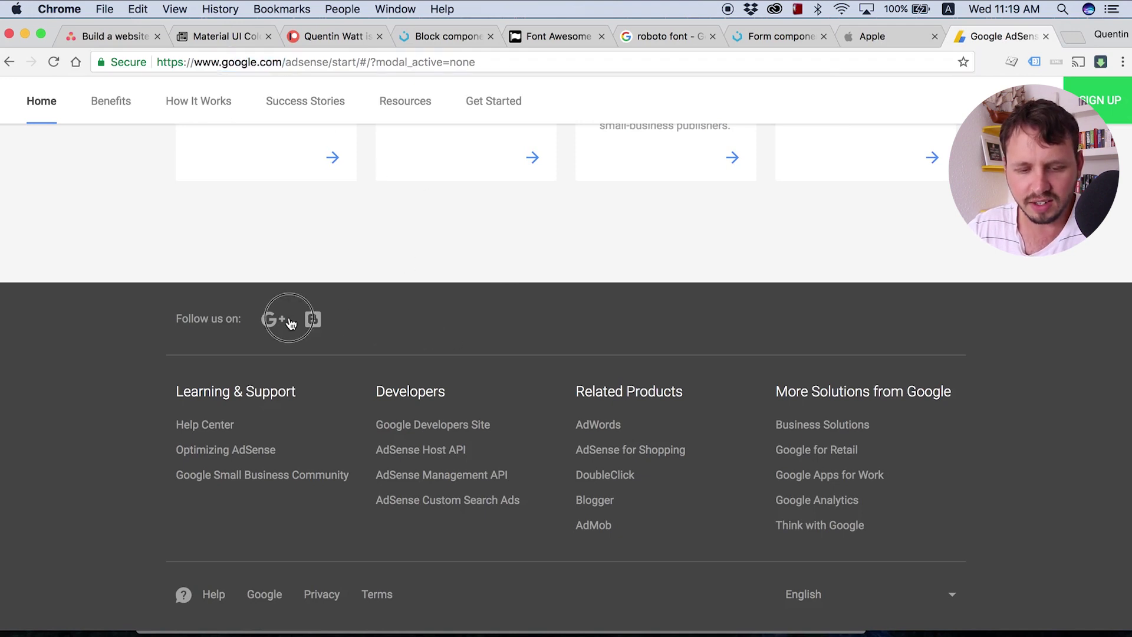
{"action": "left_click_drag", "start_coordinate": [289, 321], "coordinate": [182, 308]}
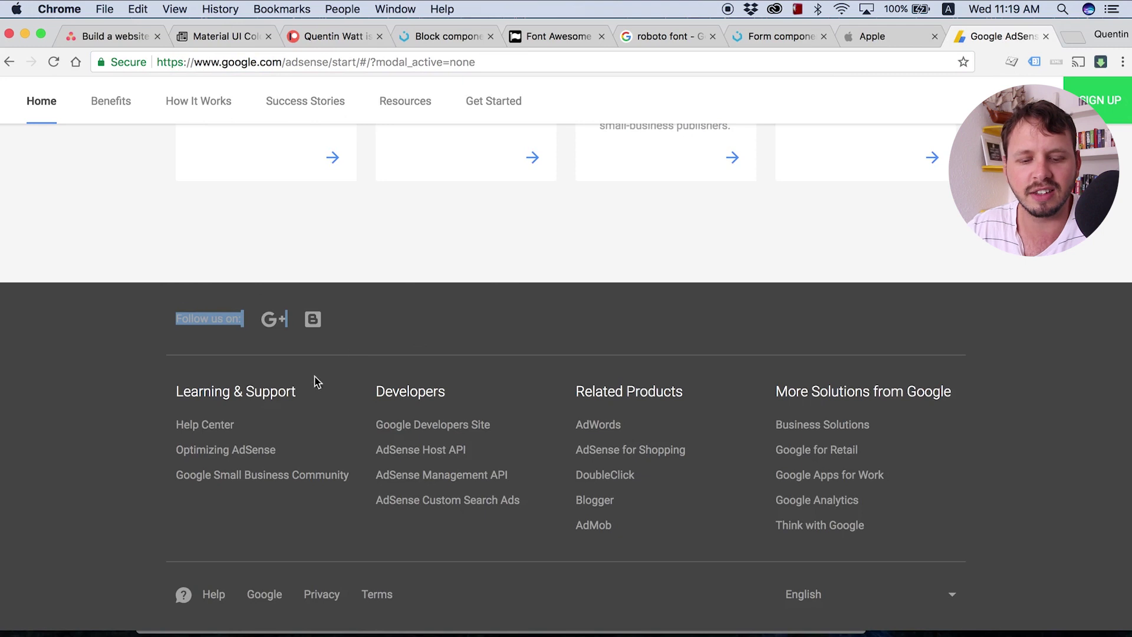
{"action": "left_click", "coordinate": [420, 326]}
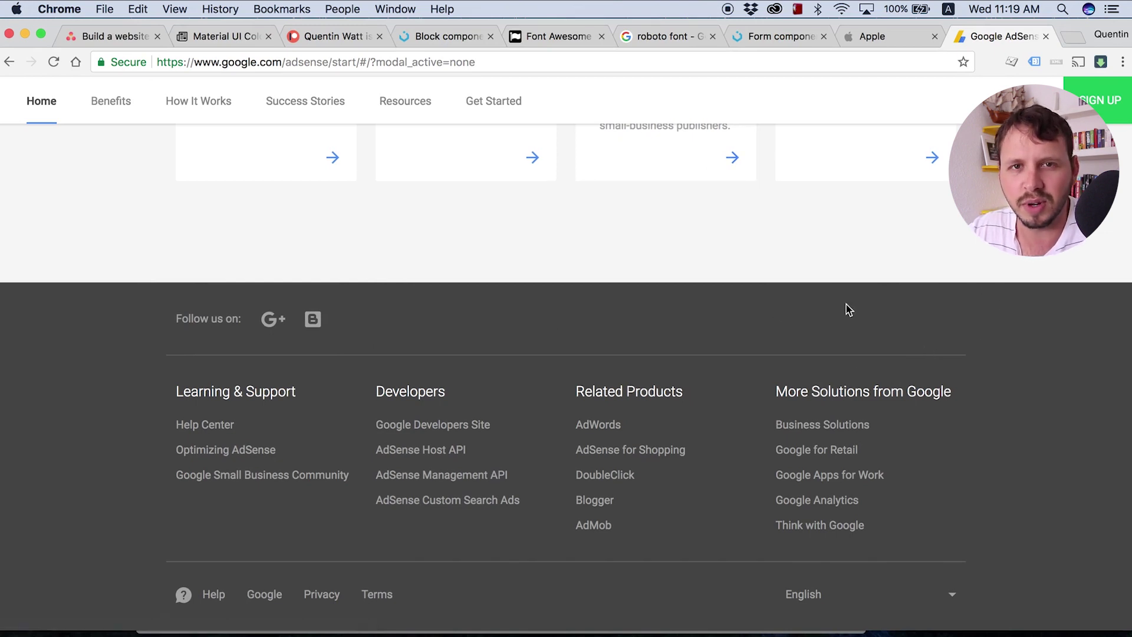
Return to the Photoshop mockup and toggle the mac and iphone artboards' visibility.
{"action": "key", "text": "super+Tab"}
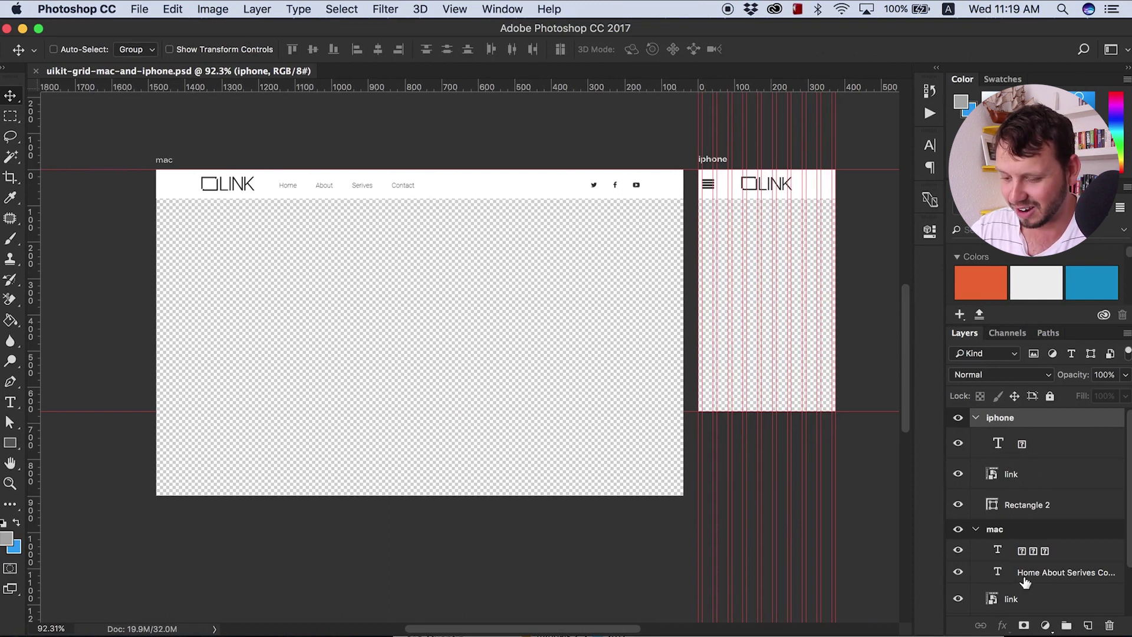
{"action": "scroll", "coordinate": [1029, 586], "scroll_direction": "down", "scroll_amount": 2}
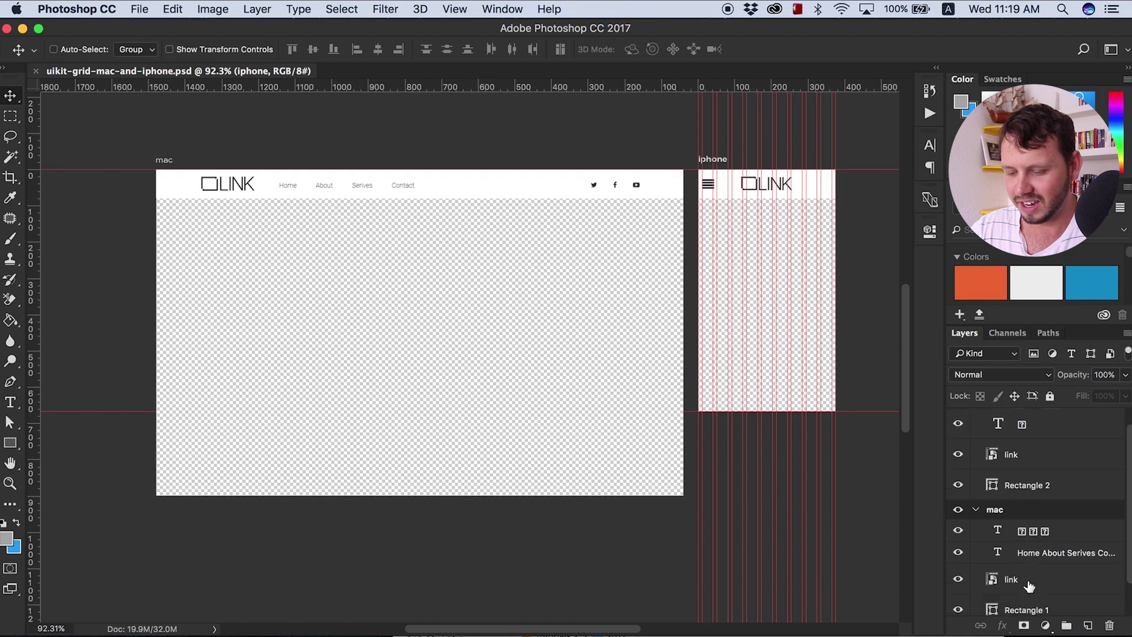
{"action": "left_click", "coordinate": [959, 491]}
{"action": "left_click", "coordinate": [960, 491]}
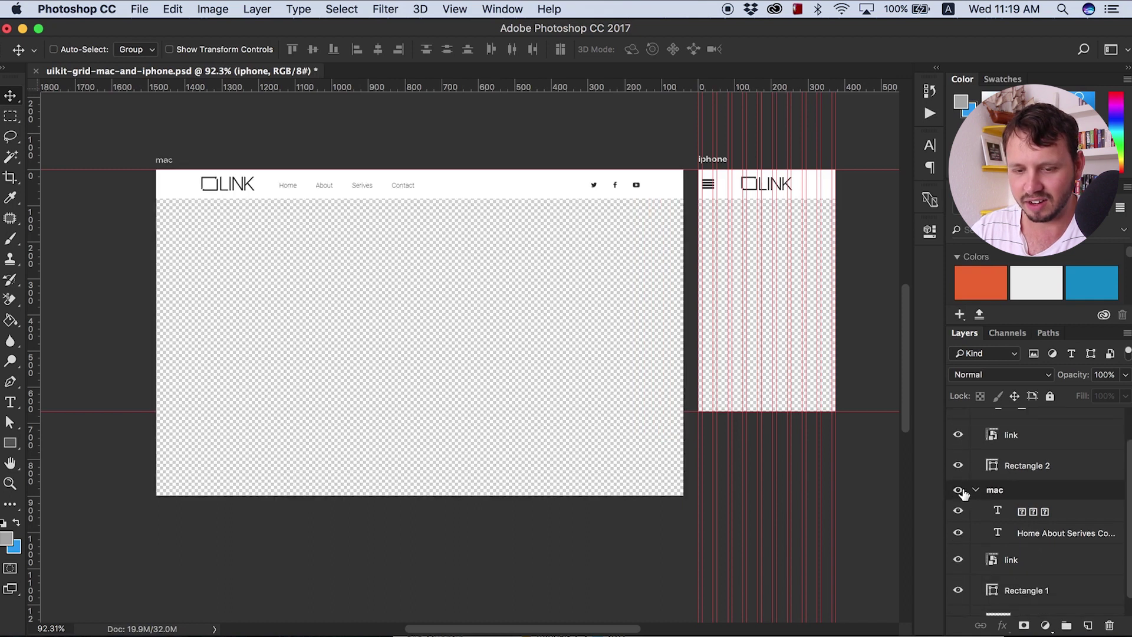
{"action": "scroll", "coordinate": [970, 434], "scroll_direction": "up", "scroll_amount": 2}
{"action": "left_click", "coordinate": [959, 417]}
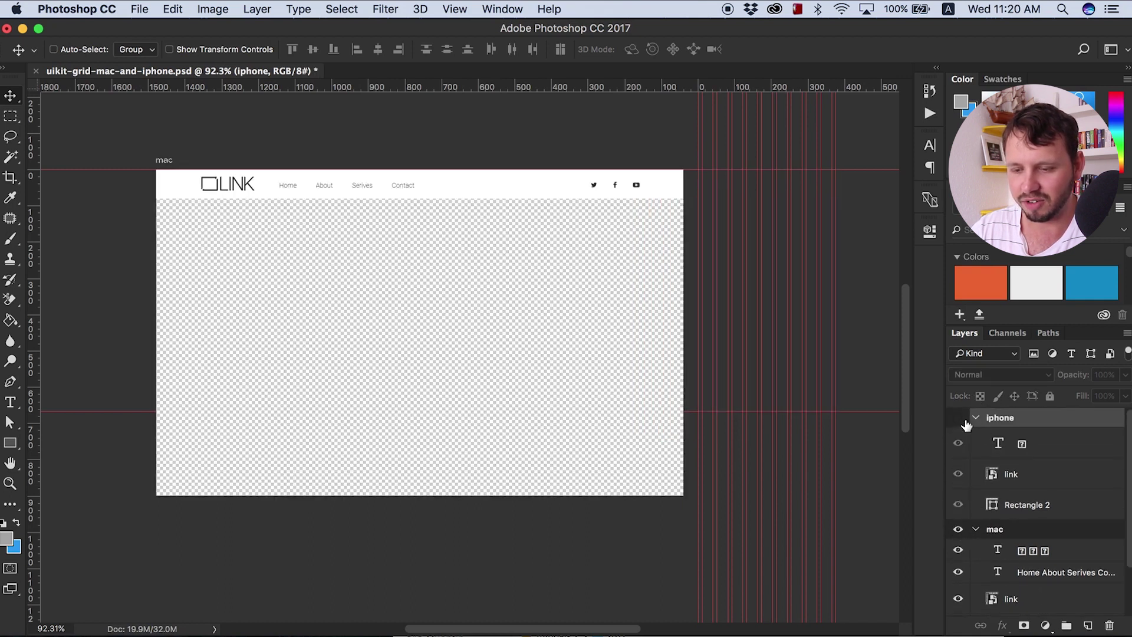
{"action": "left_click", "coordinate": [958, 417]}
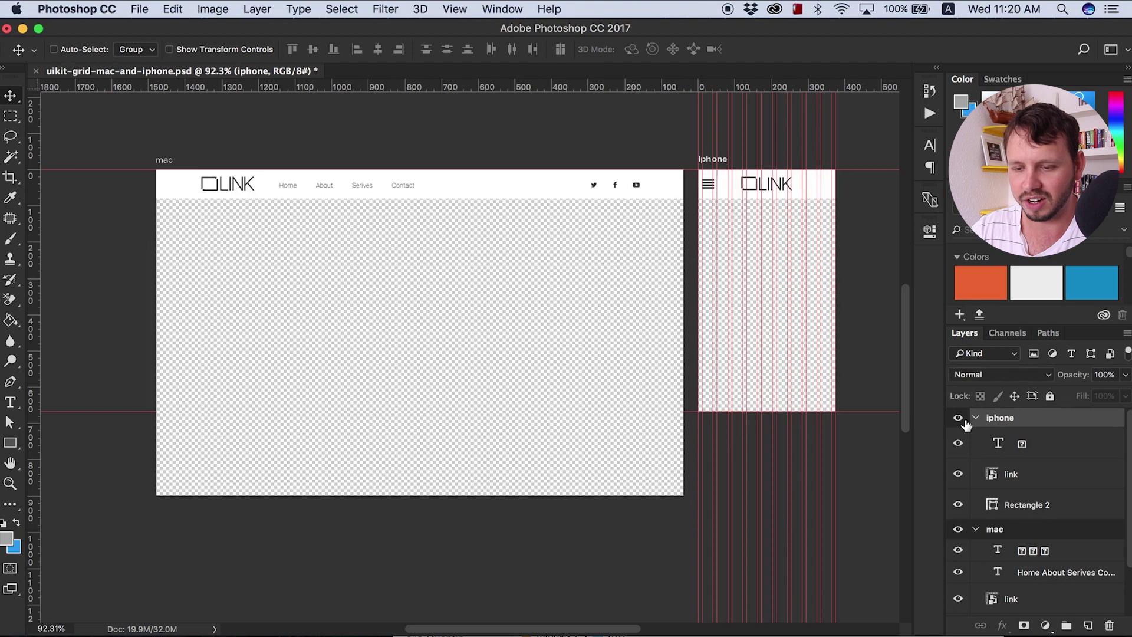
Put the iphone artboard's text, logo and rectangle layers into a group named 'header'.
{"action": "left_click", "coordinate": [1006, 446]}
{"action": "left_click", "coordinate": [1012, 504]}
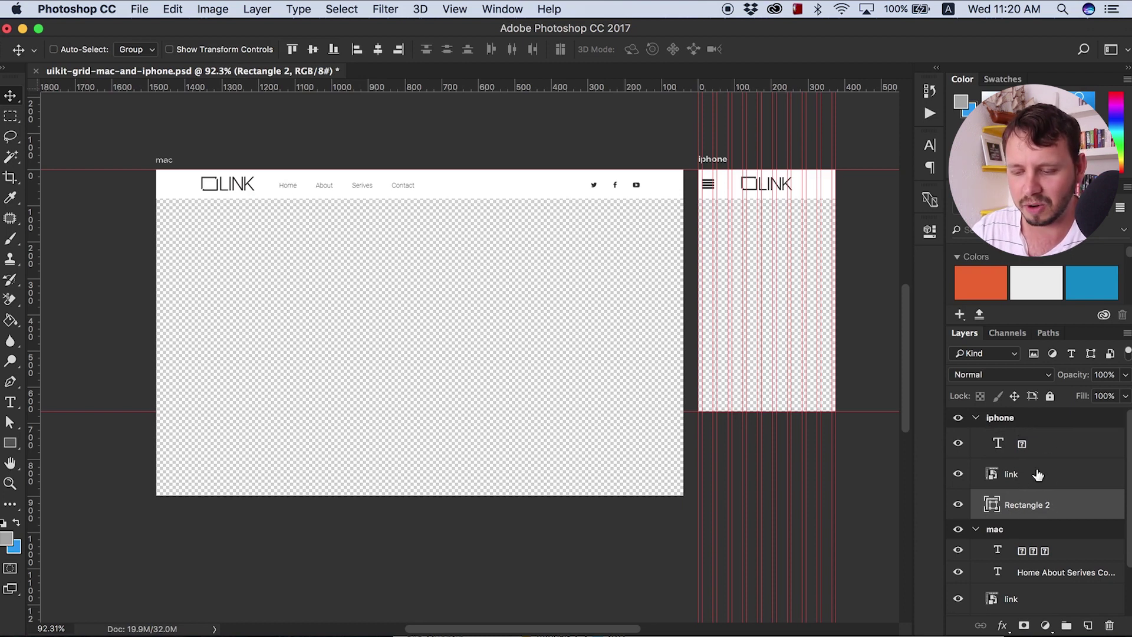
{"action": "left_click", "coordinate": [1034, 421]}
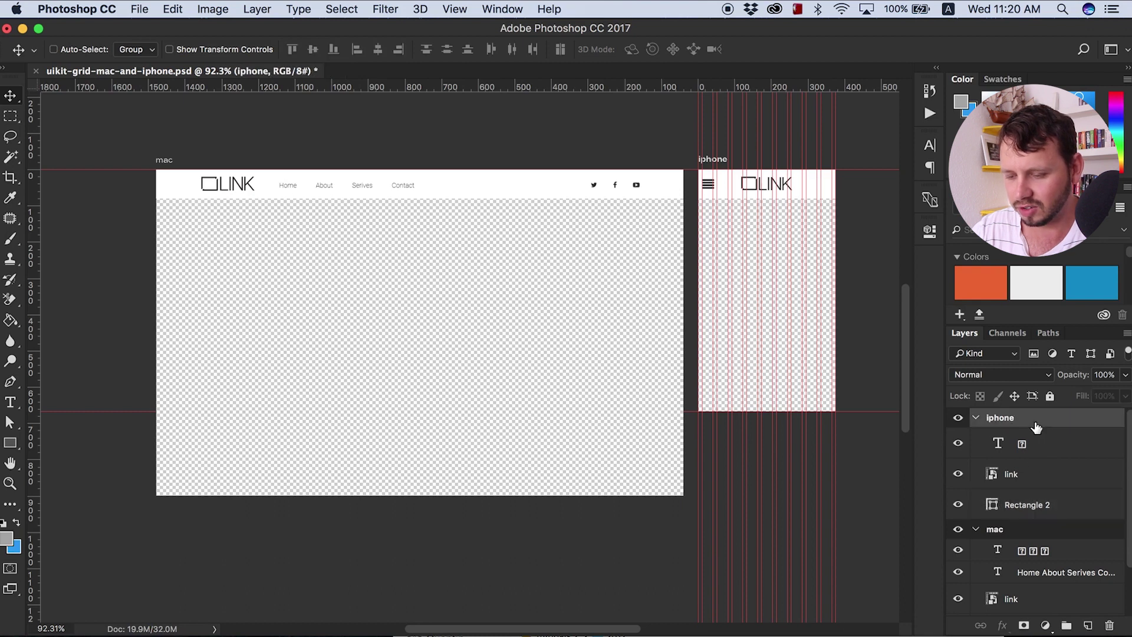
{"action": "left_click", "coordinate": [1066, 626]}
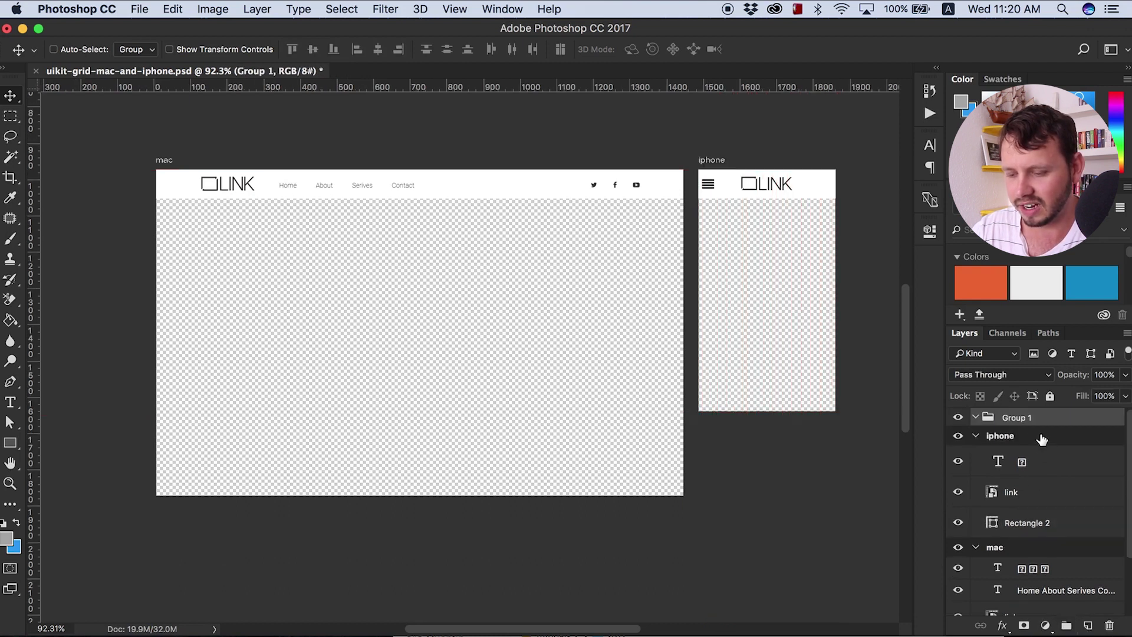
{"action": "left_click_drag", "start_coordinate": [1034, 420], "coordinate": [1031, 447]}
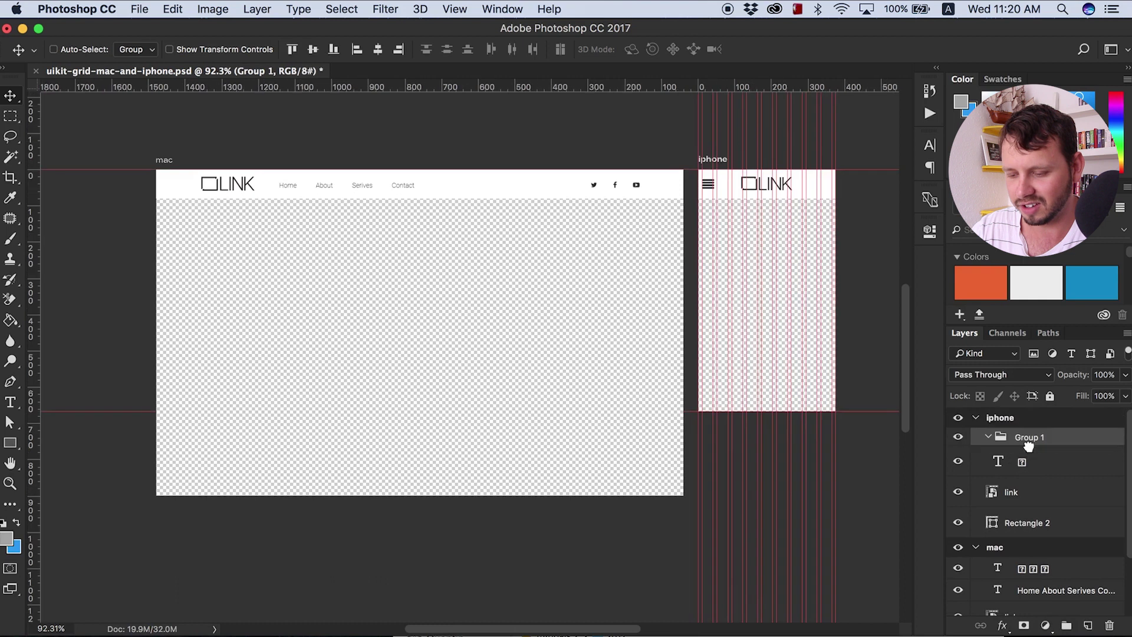
{"action": "left_click", "coordinate": [1013, 472]}
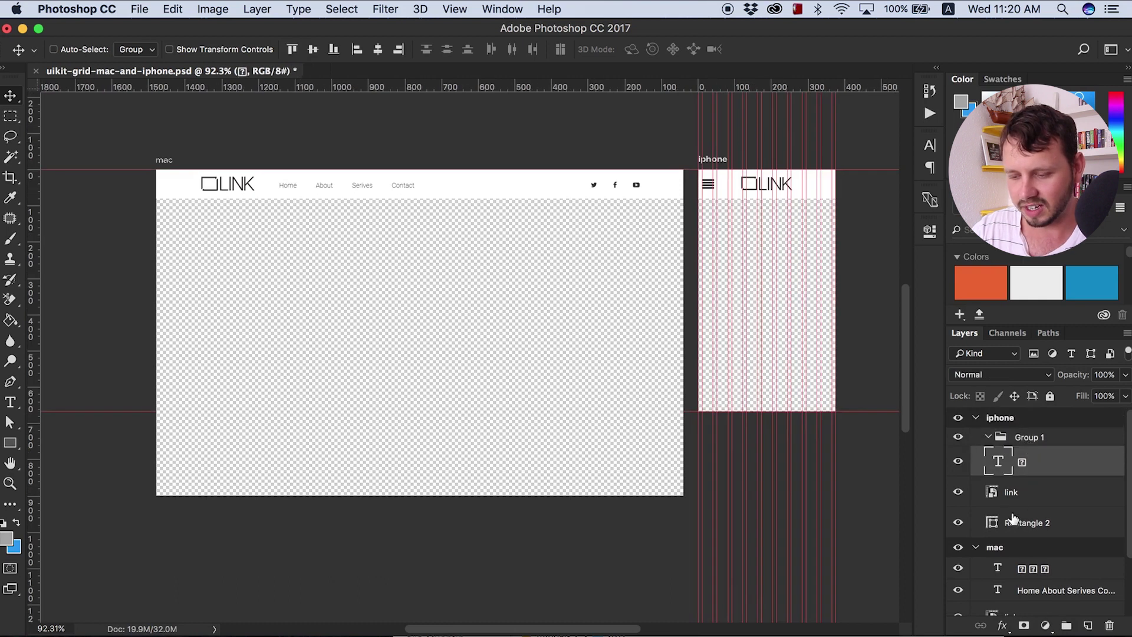
{"action": "left_click", "coordinate": [1013, 531], "text": "shift"}
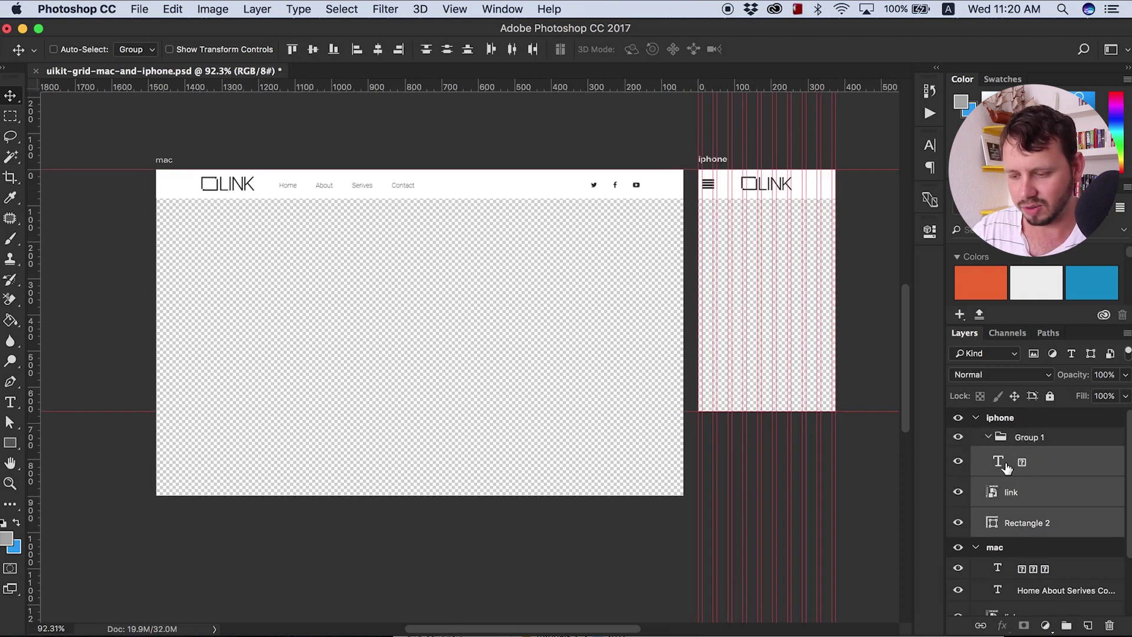
{"action": "left_click_drag", "start_coordinate": [1012, 469], "coordinate": [1008, 443]}
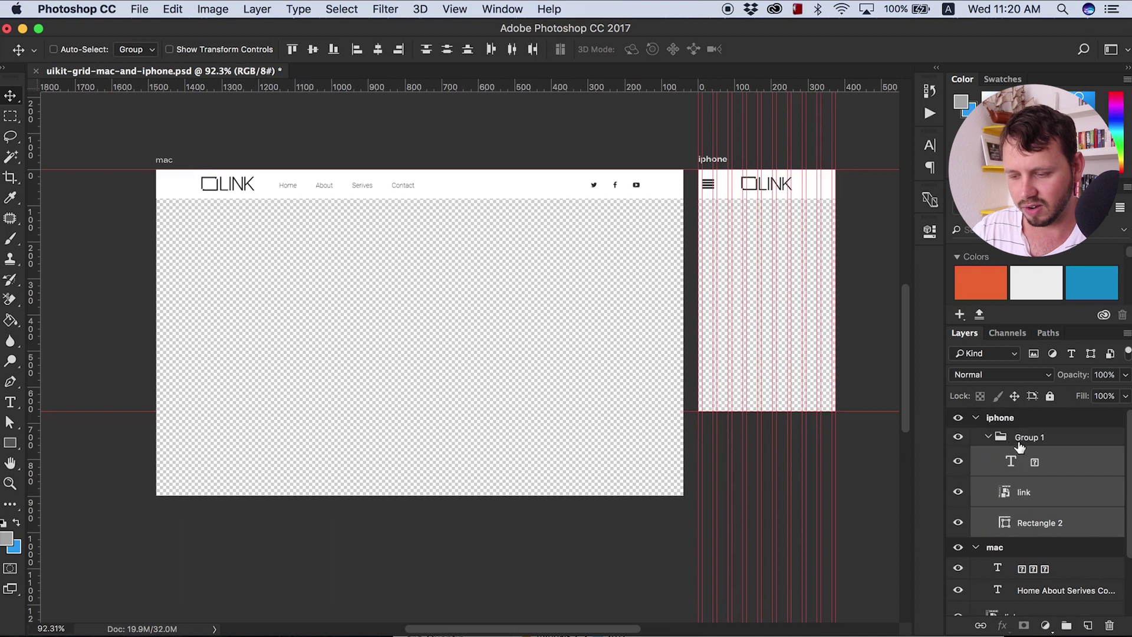
{"action": "left_click", "coordinate": [988, 437]}
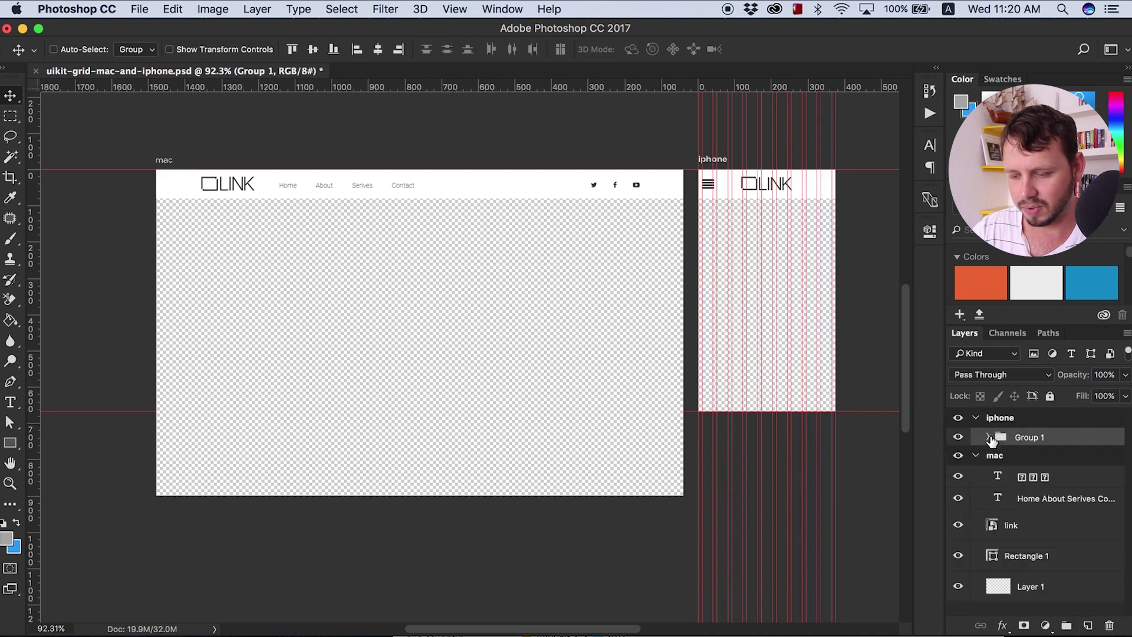
{"action": "double_click", "coordinate": [1029, 439]}
{"action": "type", "text": "header"}
{"action": "key", "text": "Return"}
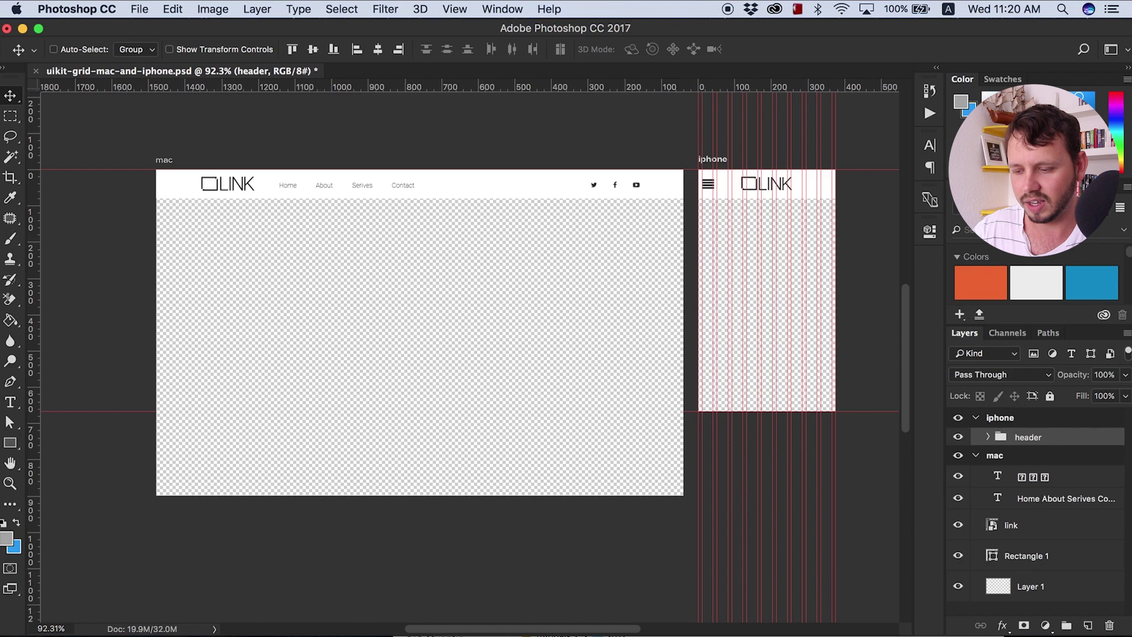
Create a 'header' group in the mac artboard holding its four header layers through Rectangle 1.
{"action": "left_click", "coordinate": [1017, 462]}
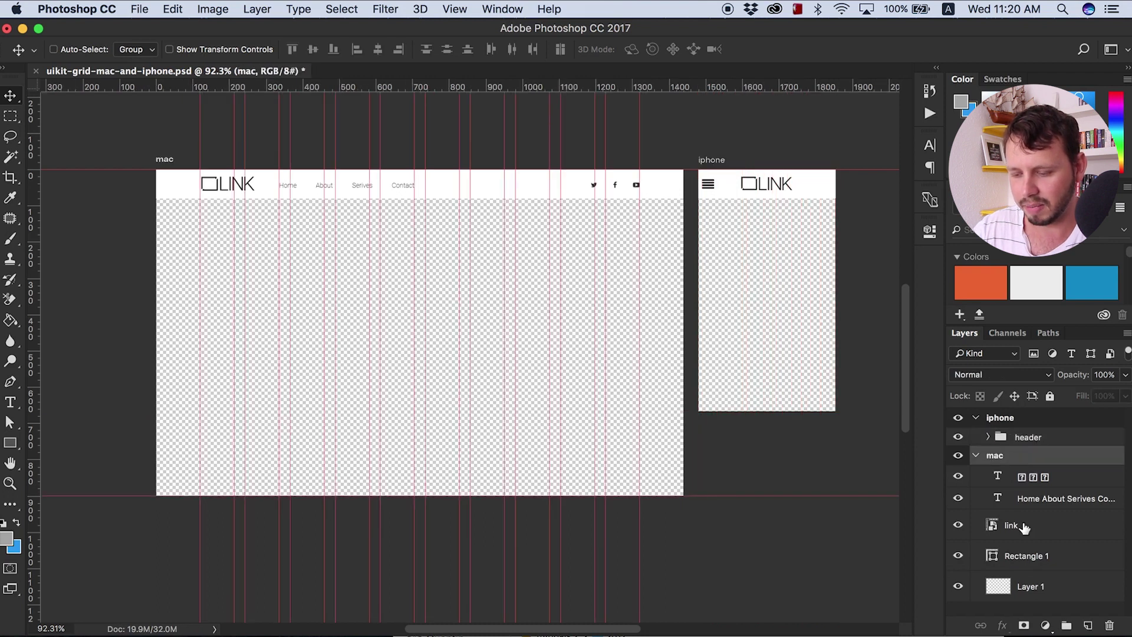
{"action": "left_click", "coordinate": [1067, 627]}
{"action": "left_click_drag", "start_coordinate": [1026, 457], "coordinate": [1028, 485]}
{"action": "double_click", "coordinate": [1028, 475]}
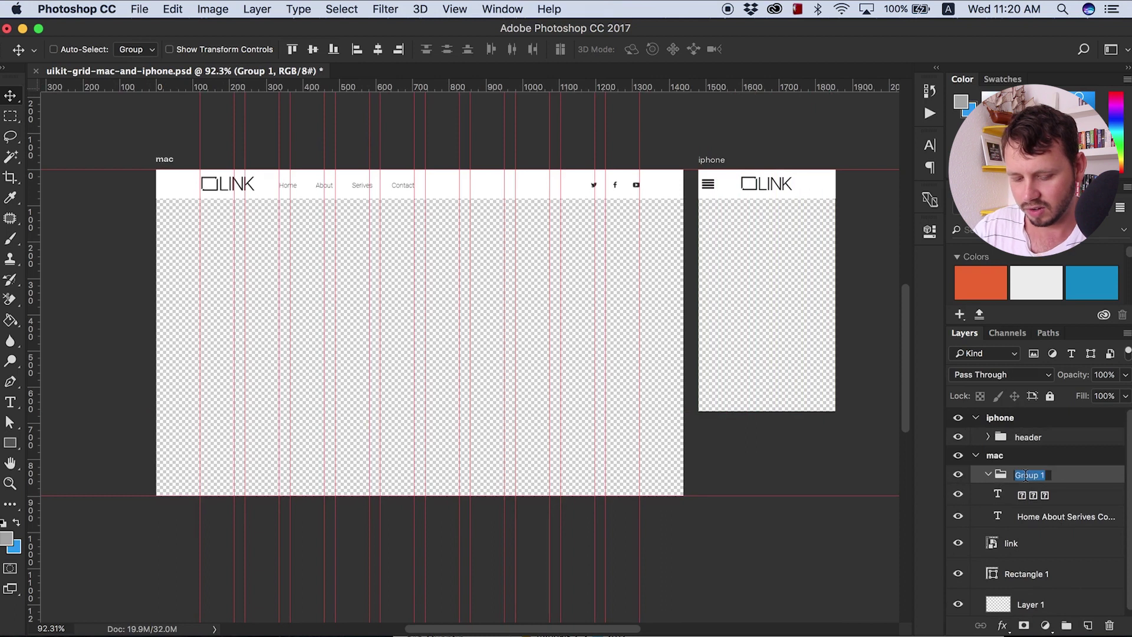
{"action": "type", "text": "header"}
{"action": "key", "text": "Return"}
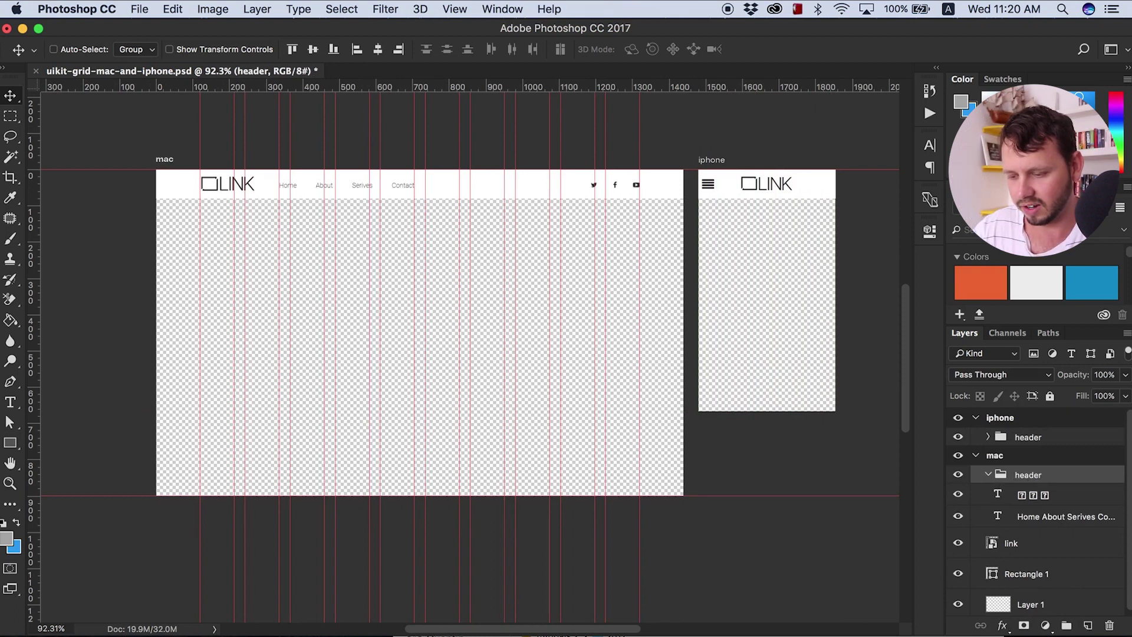
{"action": "left_click", "coordinate": [1001, 498]}
{"action": "left_click", "coordinate": [1001, 573], "text": "shift"}
{"action": "left_click_drag", "start_coordinate": [1002, 499], "coordinate": [1009, 475]}
{"action": "left_click", "coordinate": [989, 474]}
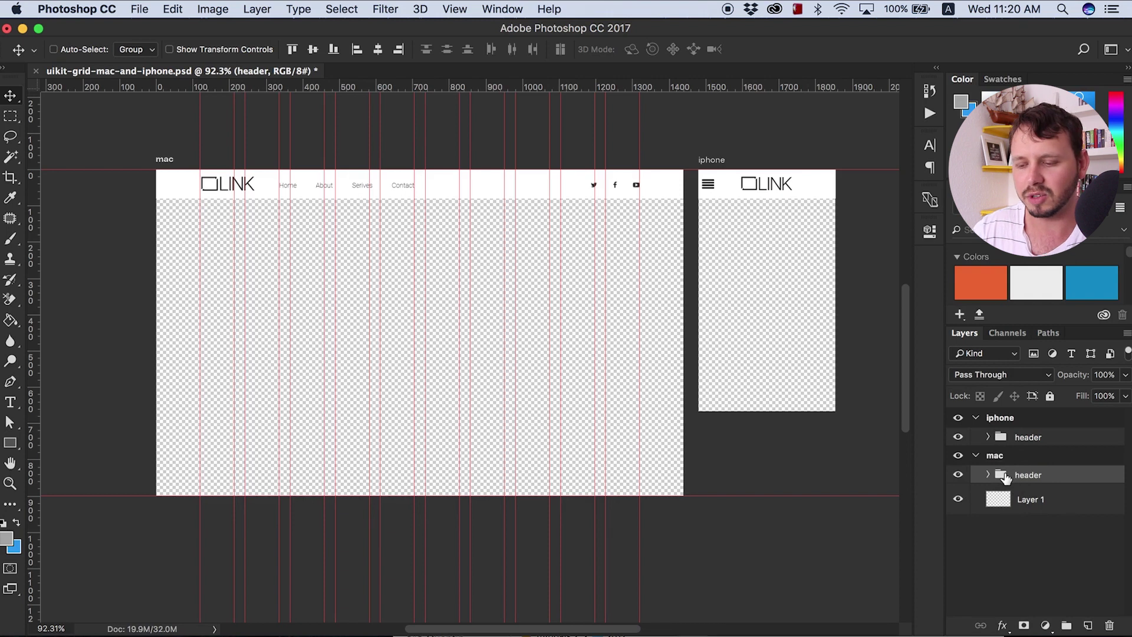
{"action": "left_click", "coordinate": [959, 476]}
{"action": "left_click", "coordinate": [959, 475]}
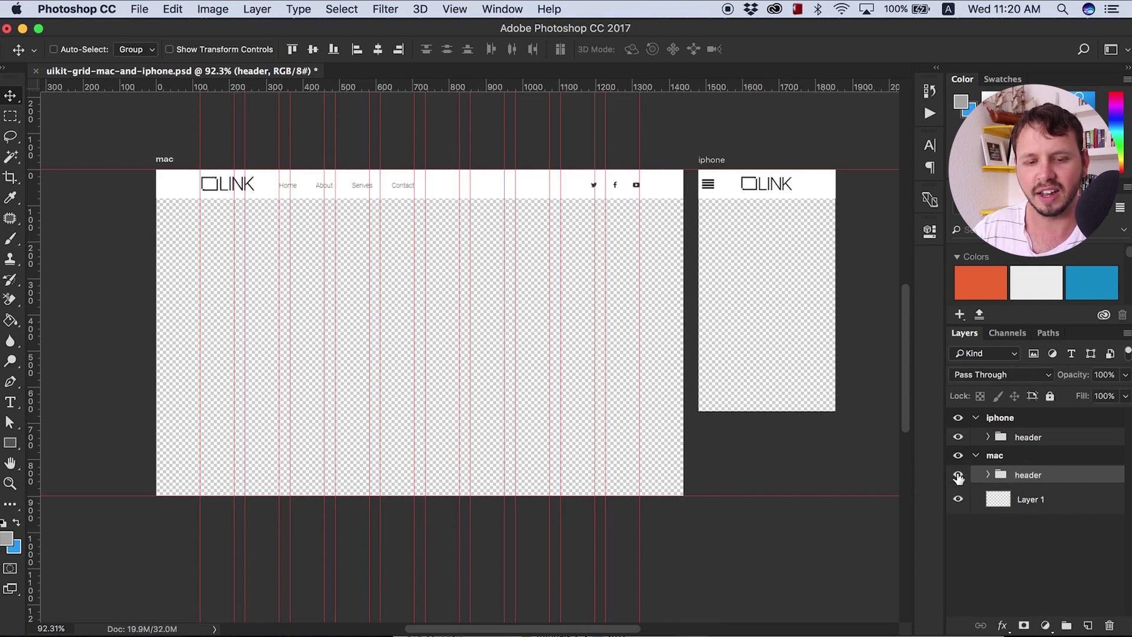
{"action": "left_click", "coordinate": [959, 476]}
{"action": "left_click", "coordinate": [958, 476]}
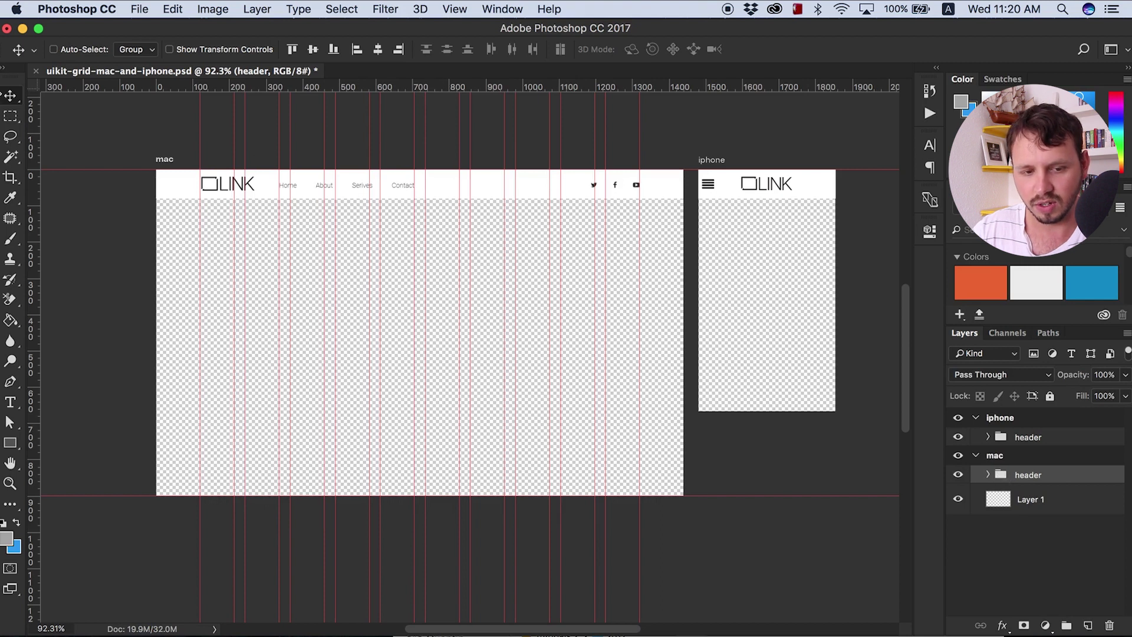
{"action": "left_click_drag", "start_coordinate": [494, 189], "coordinate": [491, 313]}
{"action": "key", "text": "super+z"}
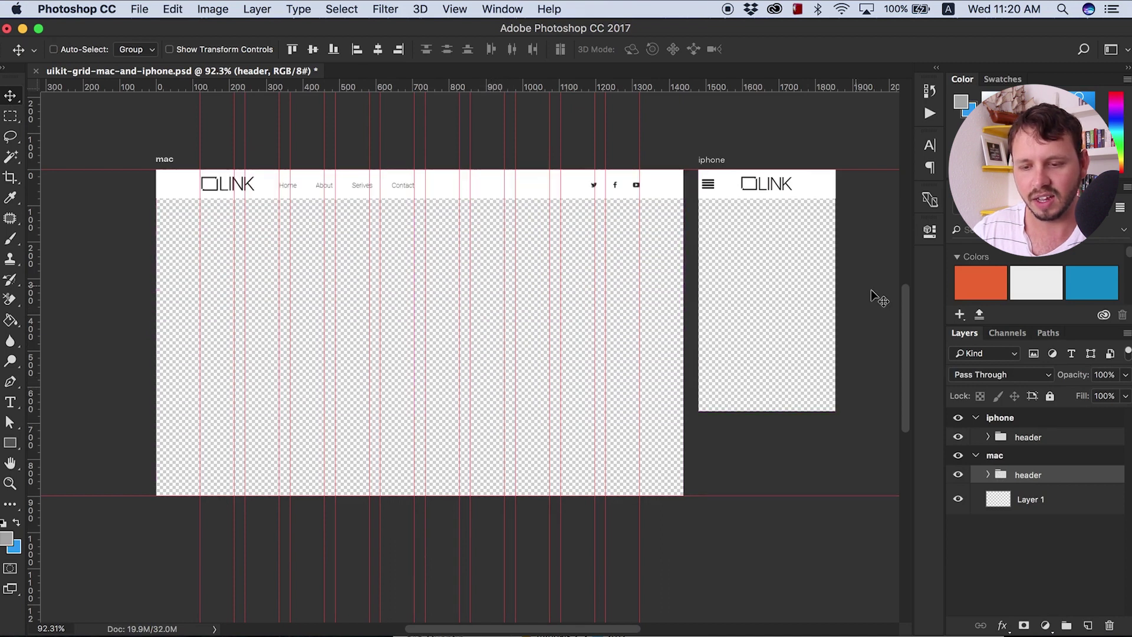
{"action": "left_click", "coordinate": [1006, 516]}
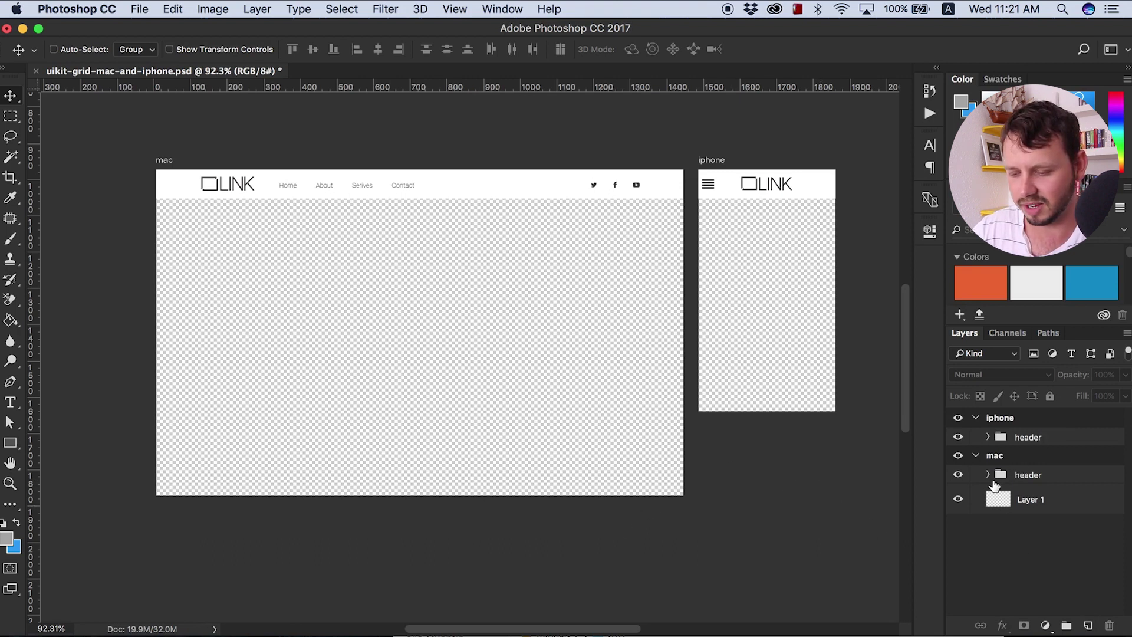
Create a new layer group, name it 'footer', and move it below mac's header group.
{"action": "left_click", "coordinate": [1025, 583]}
{"action": "left_click", "coordinate": [1067, 626]}
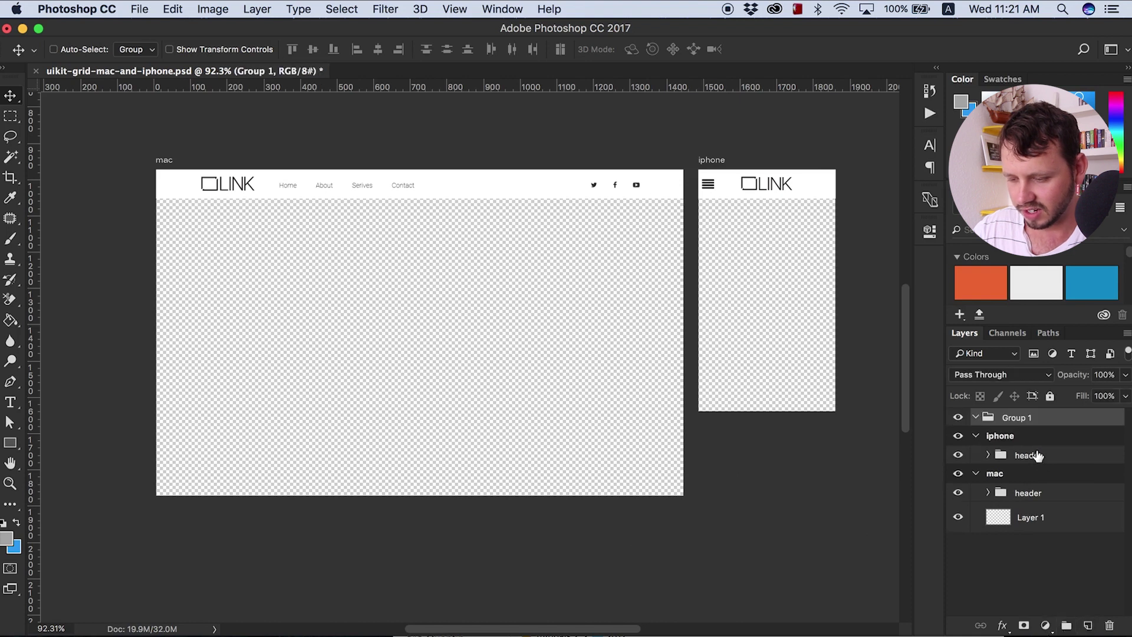
{"action": "double_click", "coordinate": [1017, 417]}
{"action": "type", "text": "fi"}
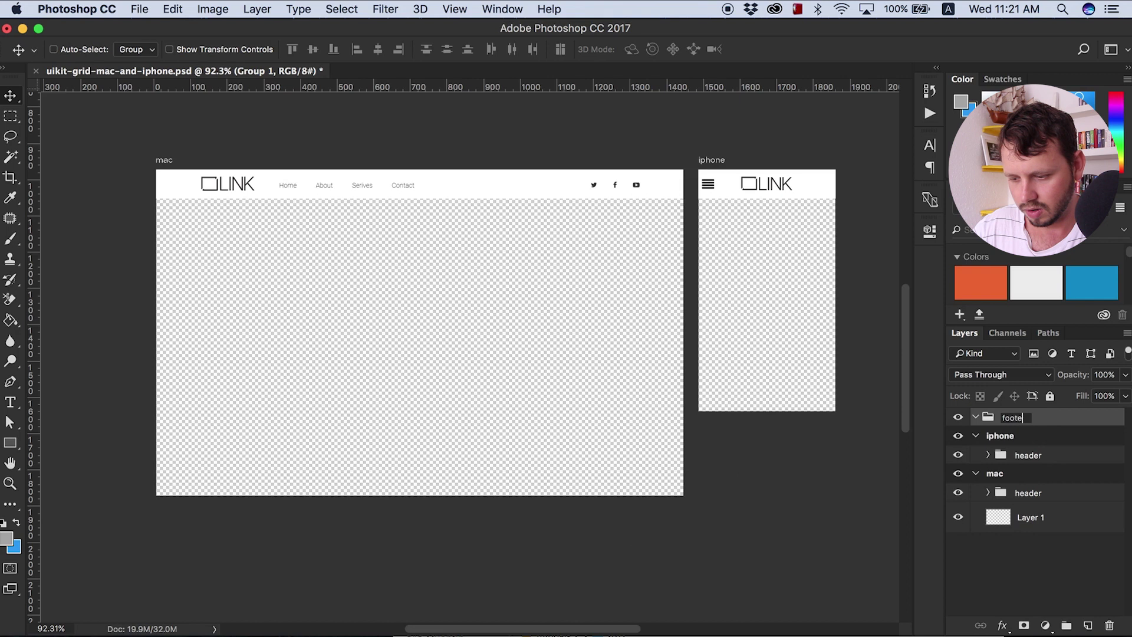
{"action": "left_click", "coordinate": [1044, 555]}
{"action": "left_click_drag", "start_coordinate": [984, 420], "coordinate": [993, 501]}
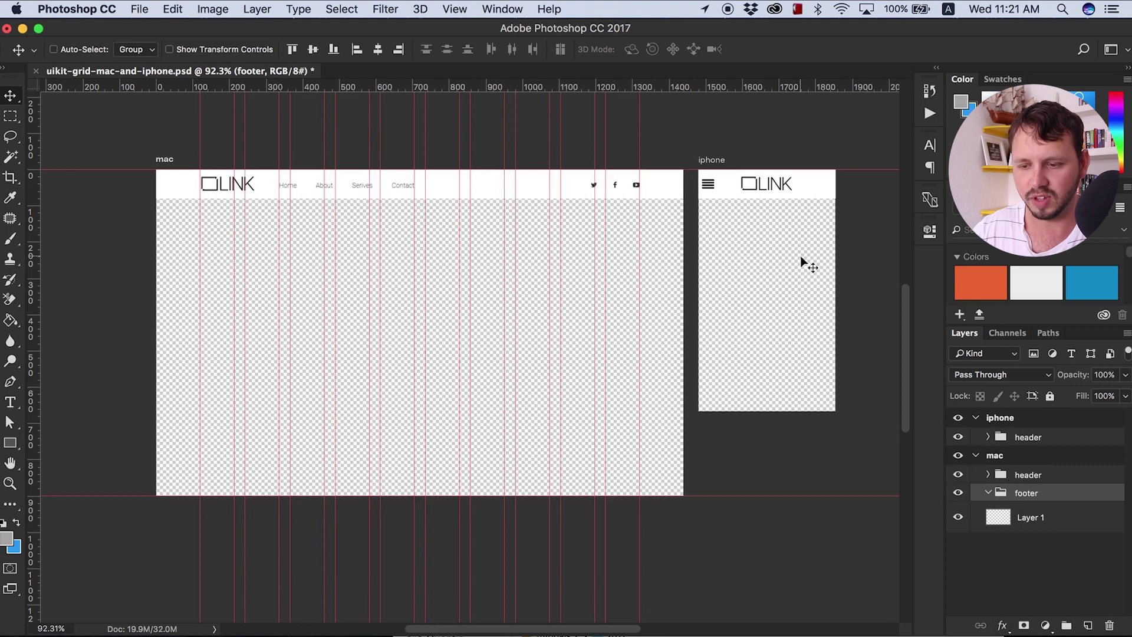
Create a 1440 × 80 px rectangle drawn from its centre as Rectangle 3.
{"action": "left_click", "coordinate": [11, 444]}
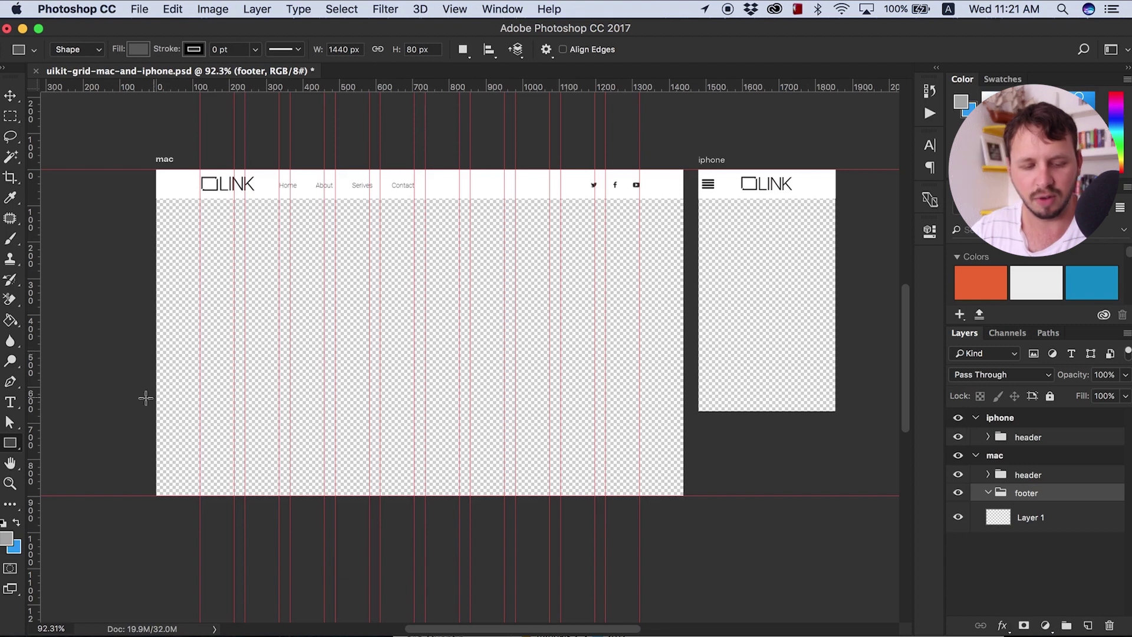
{"action": "left_click", "coordinate": [191, 352]}
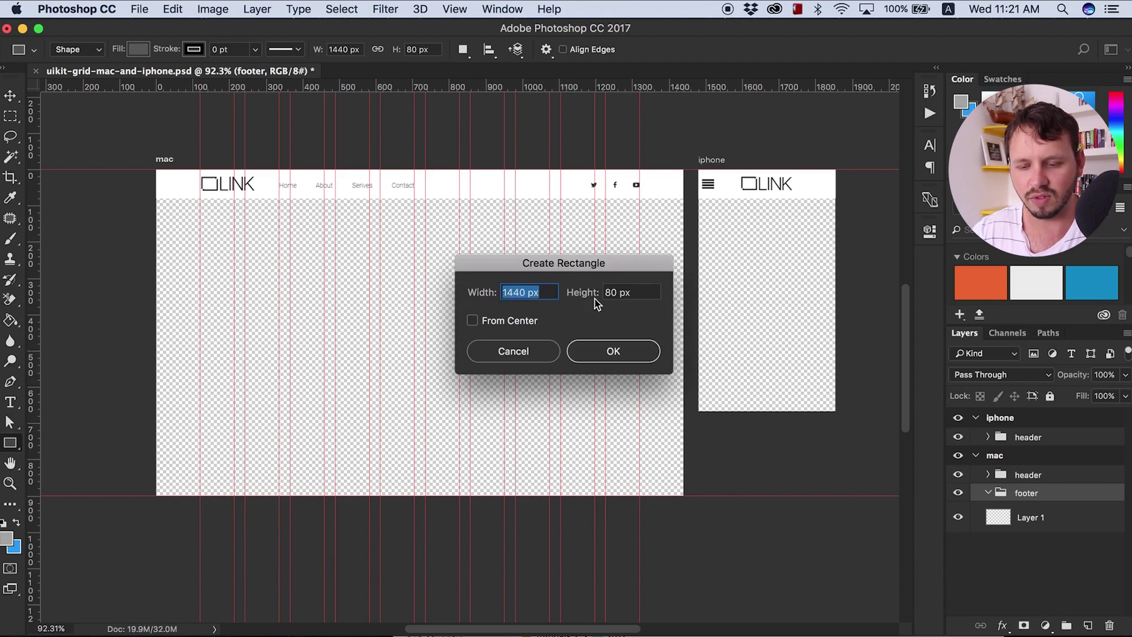
{"action": "left_click", "coordinate": [639, 291]}
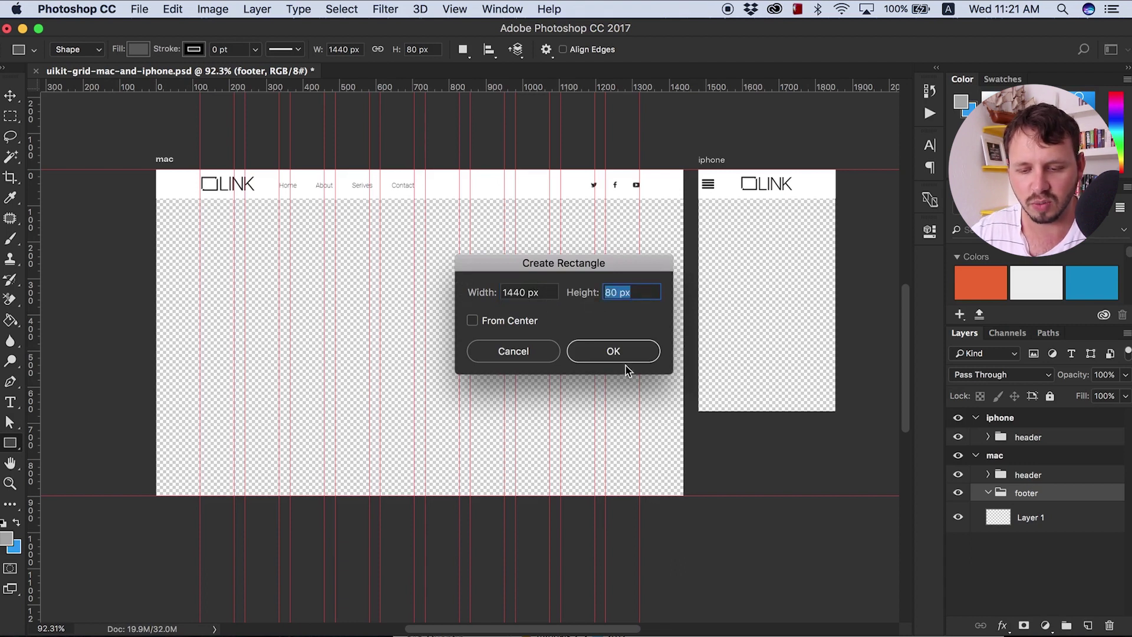
{"action": "left_click", "coordinate": [511, 323]}
{"action": "left_click", "coordinate": [608, 352]}
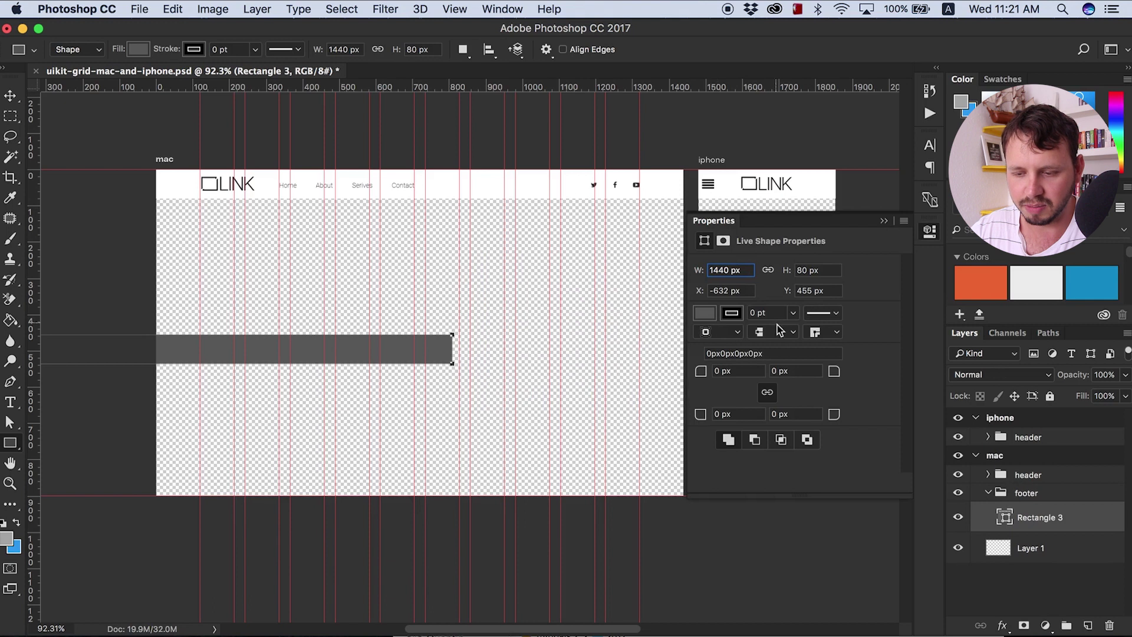
Try a 200 px height, revert to 80 px, and move Rectangle 3 to the mac artboard's bottom edge.
{"action": "left_click", "coordinate": [803, 270]}
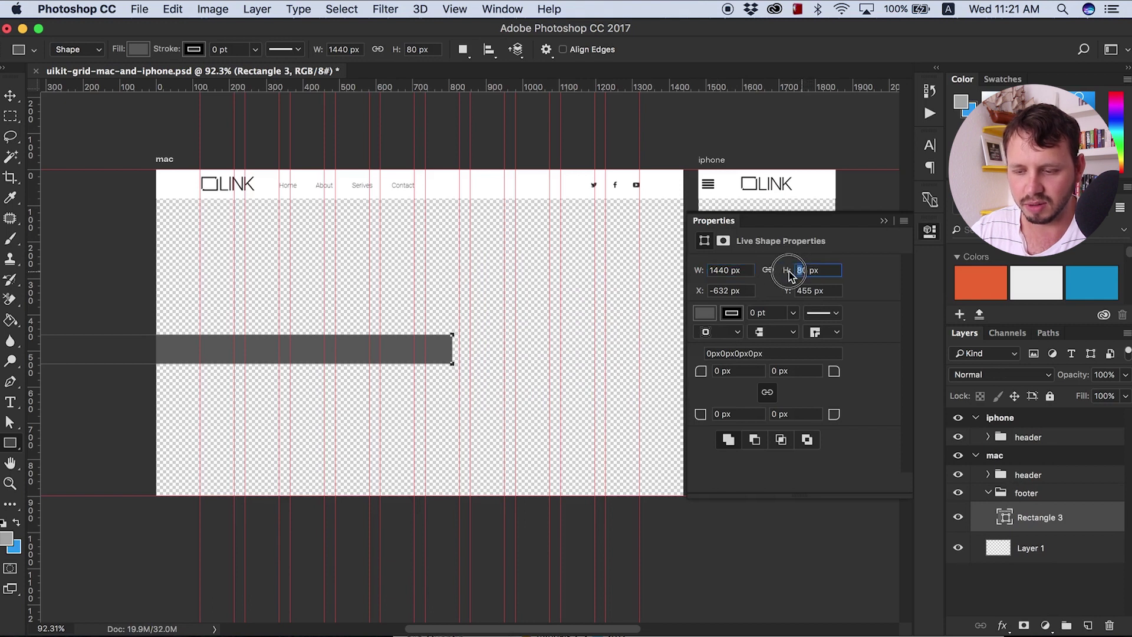
{"action": "type", "text": "2"}
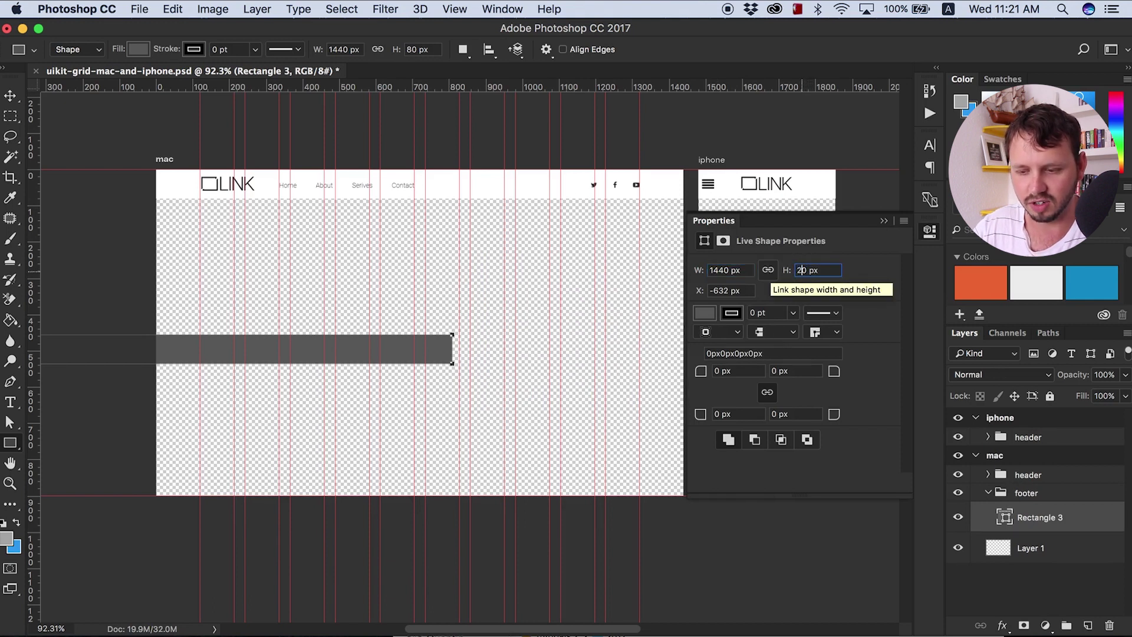
{"action": "type", "text": "0"}
{"action": "key", "text": "Return"}
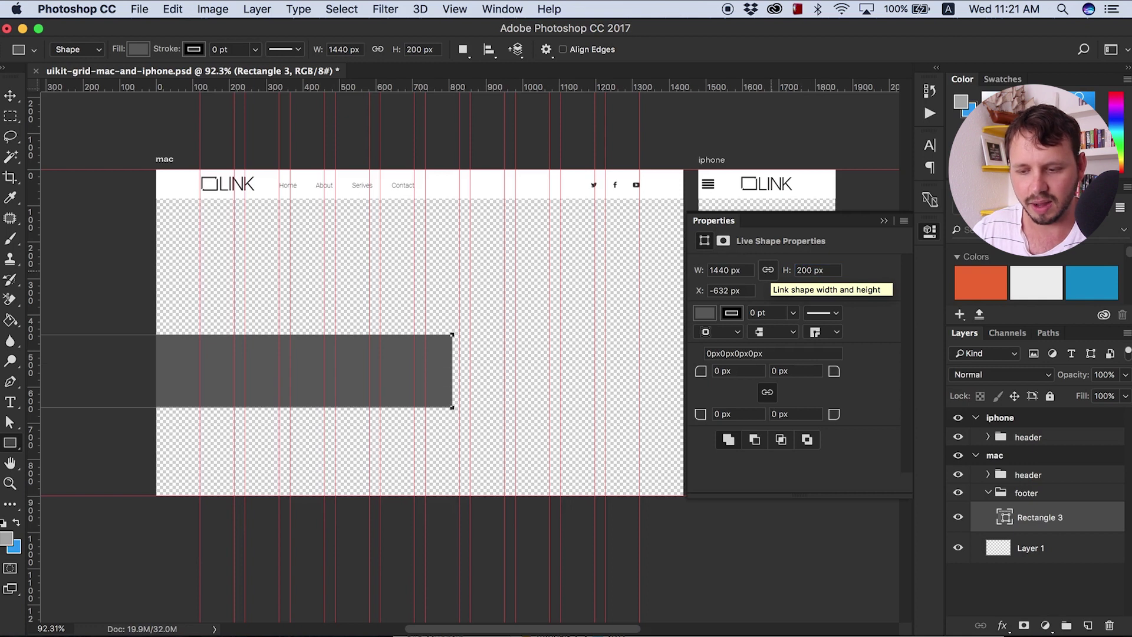
{"action": "key", "text": "super+z"}
{"action": "left_click", "coordinate": [10, 95]}
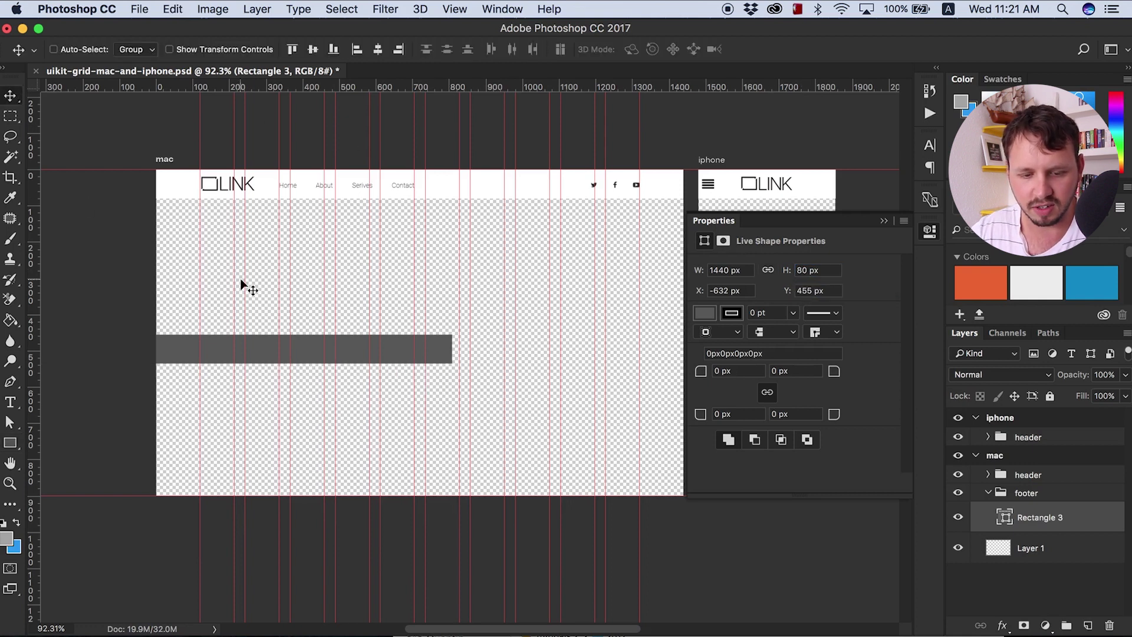
{"action": "left_click_drag", "start_coordinate": [189, 345], "coordinate": [415, 469]}
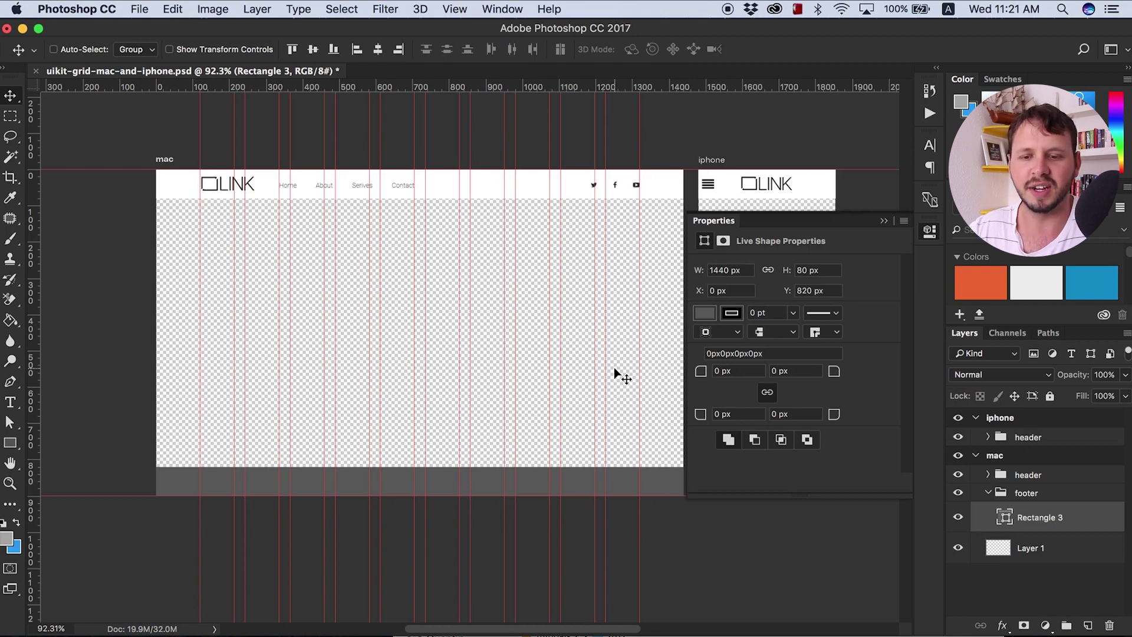
Open UIkit's Block docs and highlight the Modifiers table's block class names like .uk-block-secondary.
{"action": "key", "text": "ctrl+Left"}
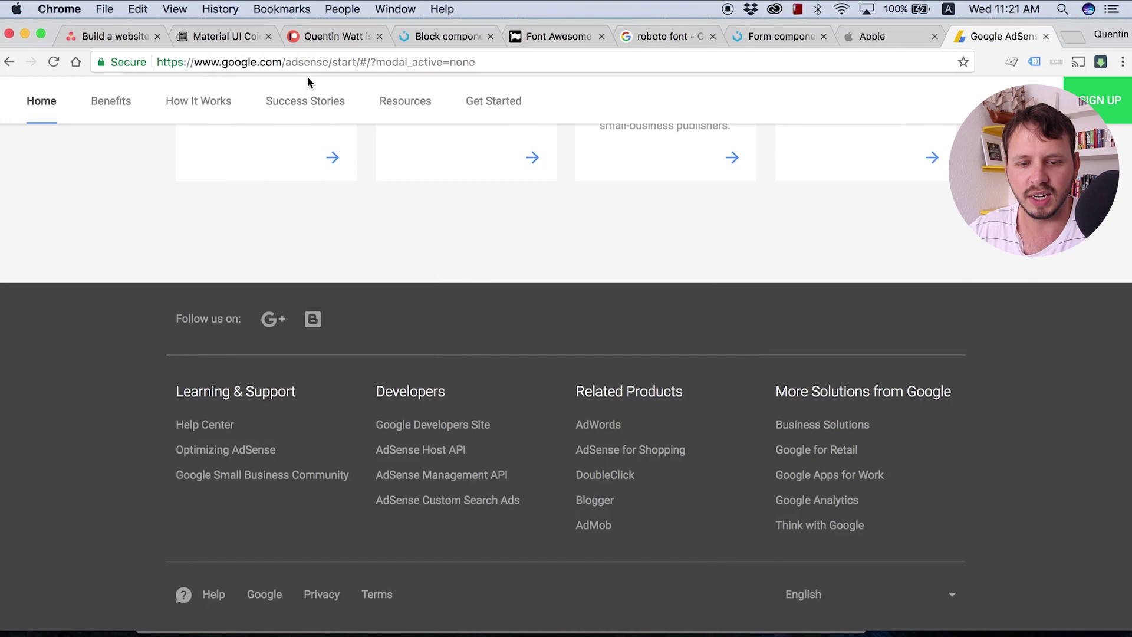
{"action": "left_click", "coordinate": [453, 36]}
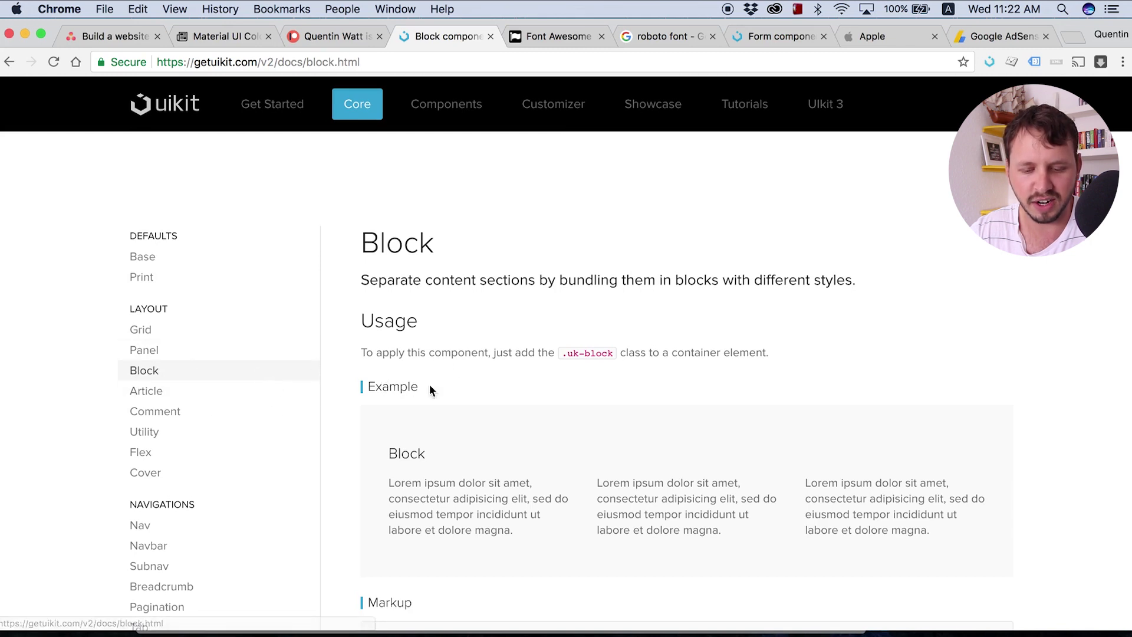
{"action": "scroll", "coordinate": [455, 382], "scroll_direction": "down", "scroll_amount": 2}
{"action": "scroll", "coordinate": [456, 385], "scroll_direction": "down", "scroll_amount": 10}
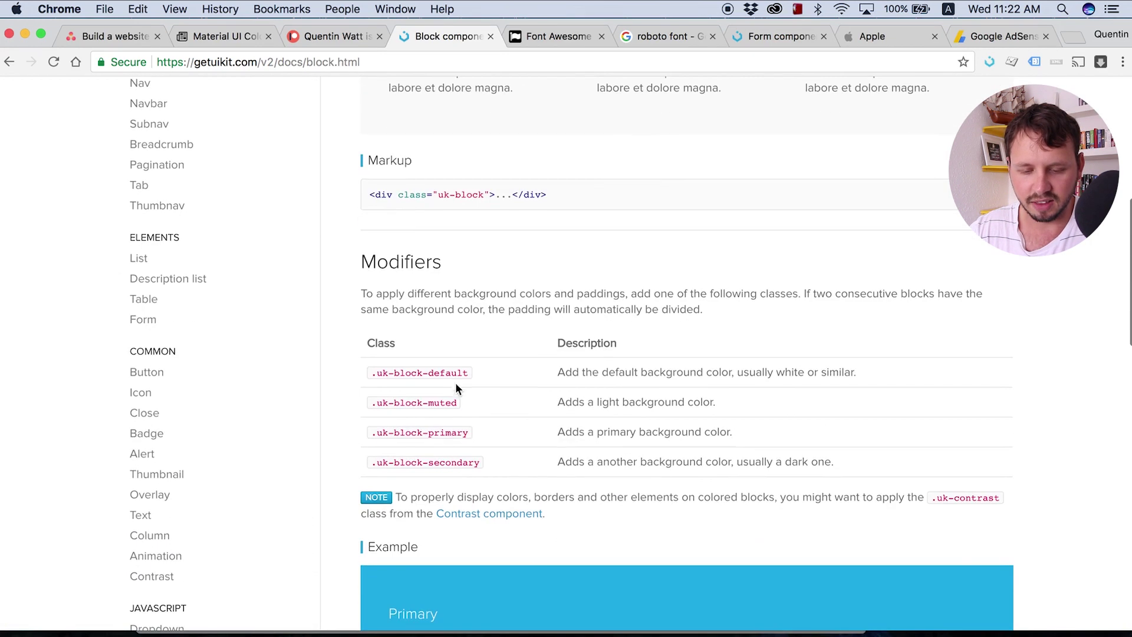
{"action": "left_click", "coordinate": [527, 476]}
{"action": "left_click_drag", "start_coordinate": [526, 476], "coordinate": [364, 376]}
{"action": "left_click", "coordinate": [492, 376]}
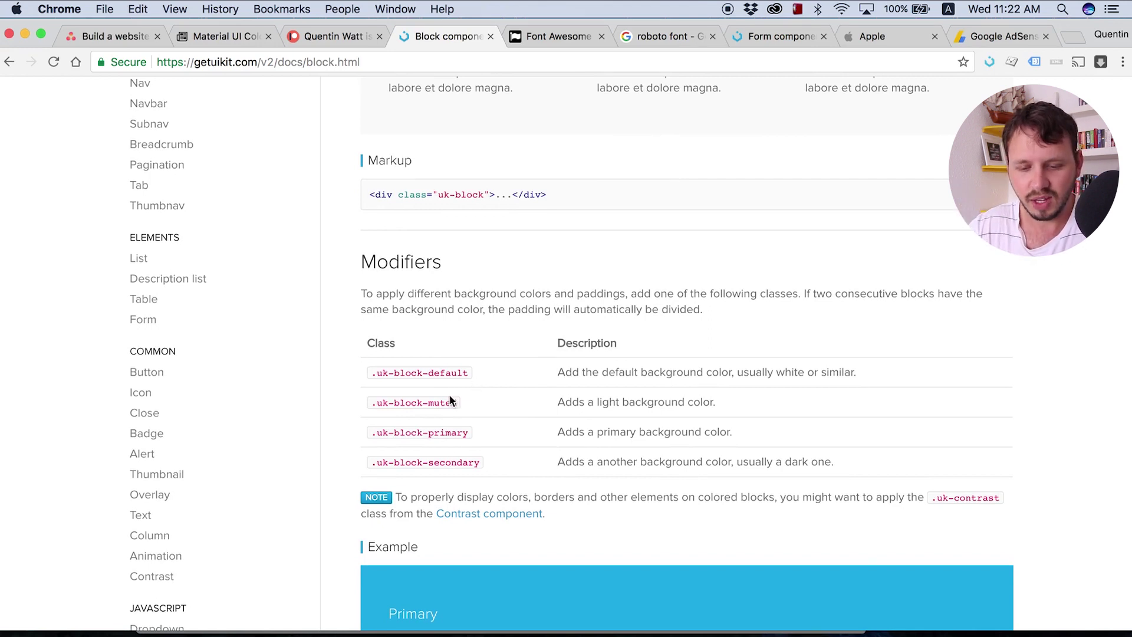
Scroll through the docs to the Padding section's dark .uk-block-large example.
{"action": "scroll", "coordinate": [584, 243], "scroll_direction": "up", "scroll_amount": 5}
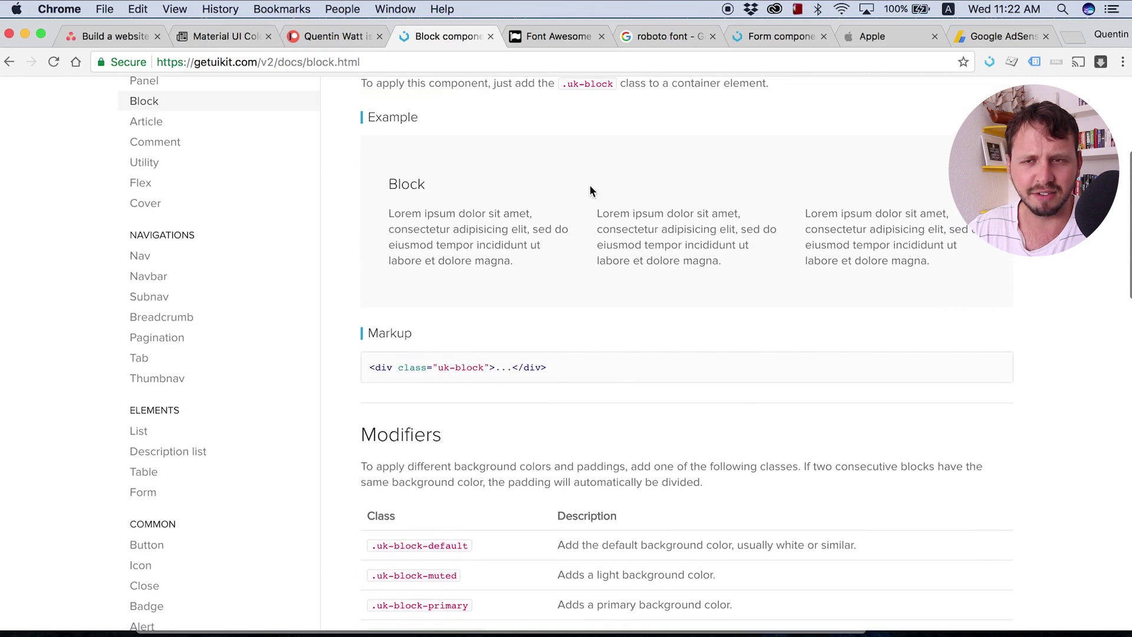
{"action": "scroll", "coordinate": [558, 211], "scroll_direction": "down", "scroll_amount": 5}
{"action": "scroll", "coordinate": [558, 211], "scroll_direction": "down", "scroll_amount": 2}
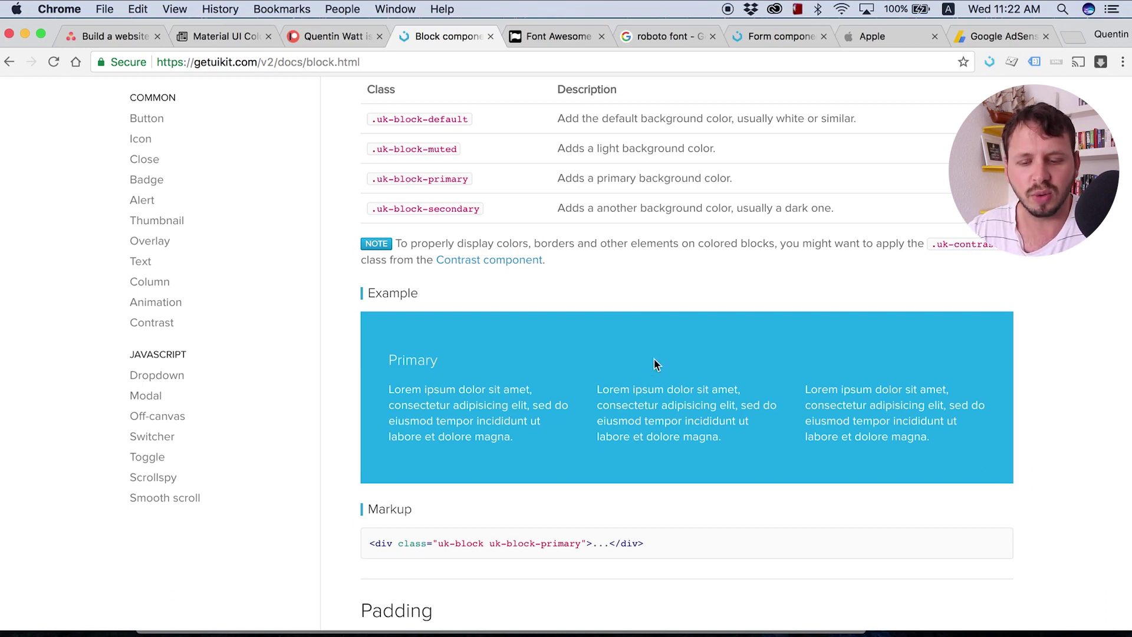
{"action": "scroll", "coordinate": [661, 288], "scroll_direction": "up", "scroll_amount": 20}
{"action": "scroll", "coordinate": [660, 288], "scroll_direction": "down", "scroll_amount": 6}
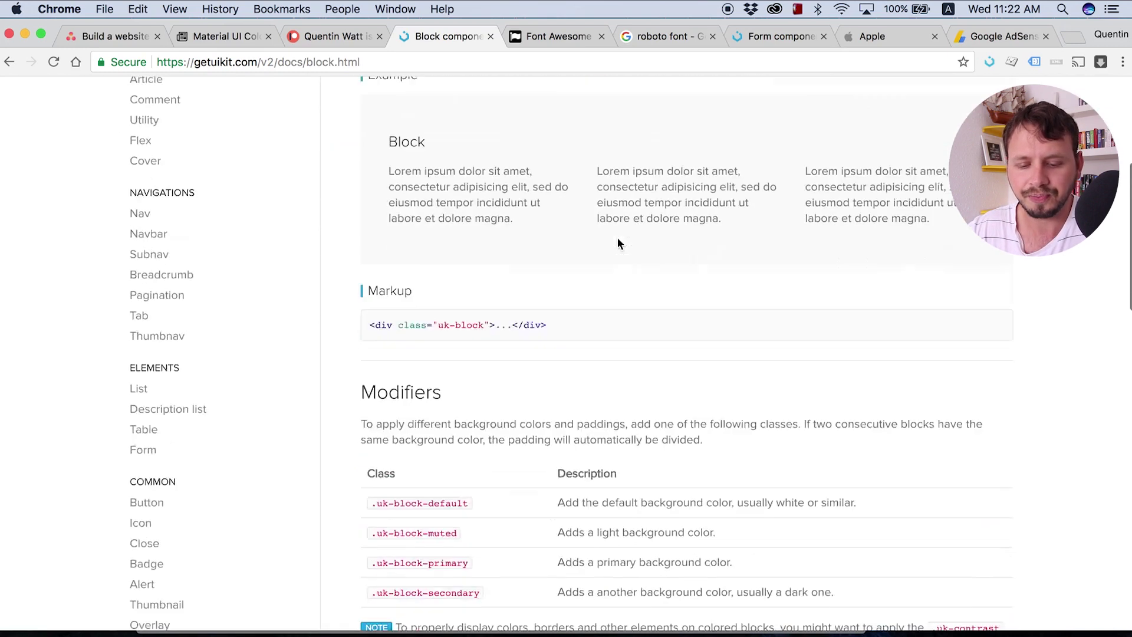
{"action": "scroll", "coordinate": [618, 239], "scroll_direction": "down", "scroll_amount": 13}
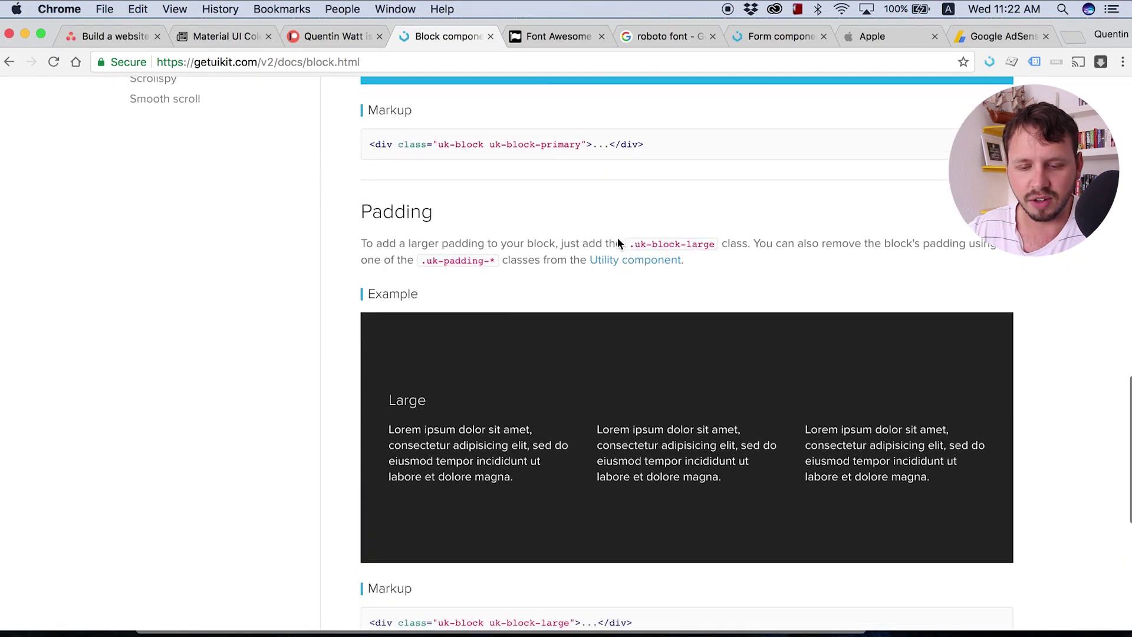
{"action": "scroll", "coordinate": [513, 313], "scroll_direction": "up", "scroll_amount": 7}
{"action": "left_click_drag", "start_coordinate": [433, 238], "coordinate": [463, 238]}
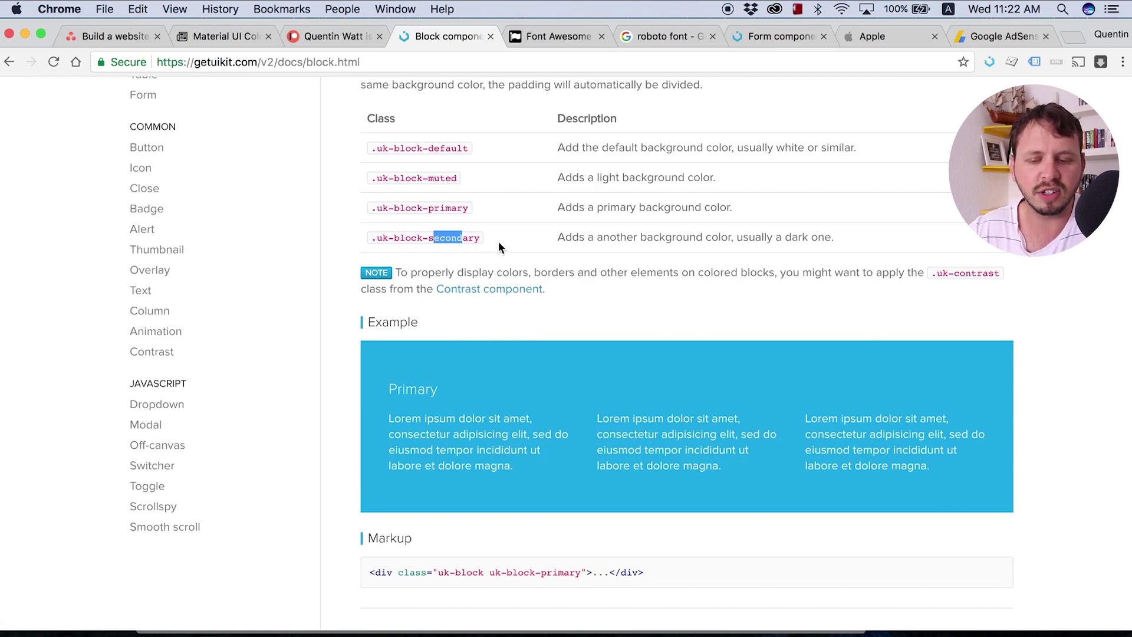
{"action": "scroll", "coordinate": [500, 243], "scroll_direction": "down", "scroll_amount": 7}
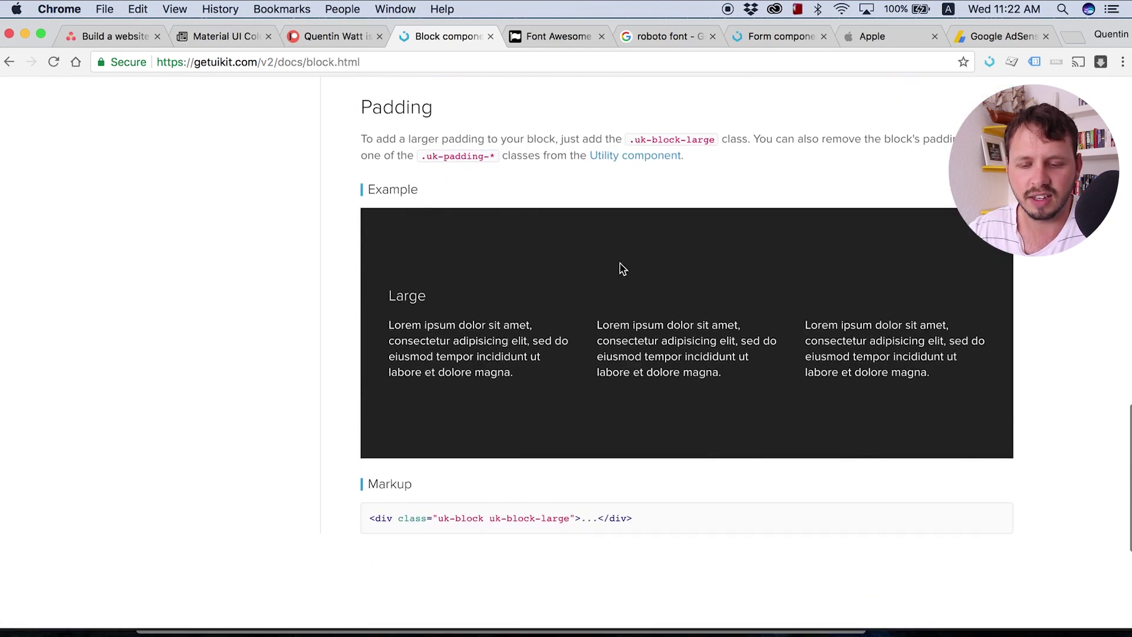
{"action": "right_click", "coordinate": [532, 260]}
{"action": "left_click", "coordinate": [572, 398]}
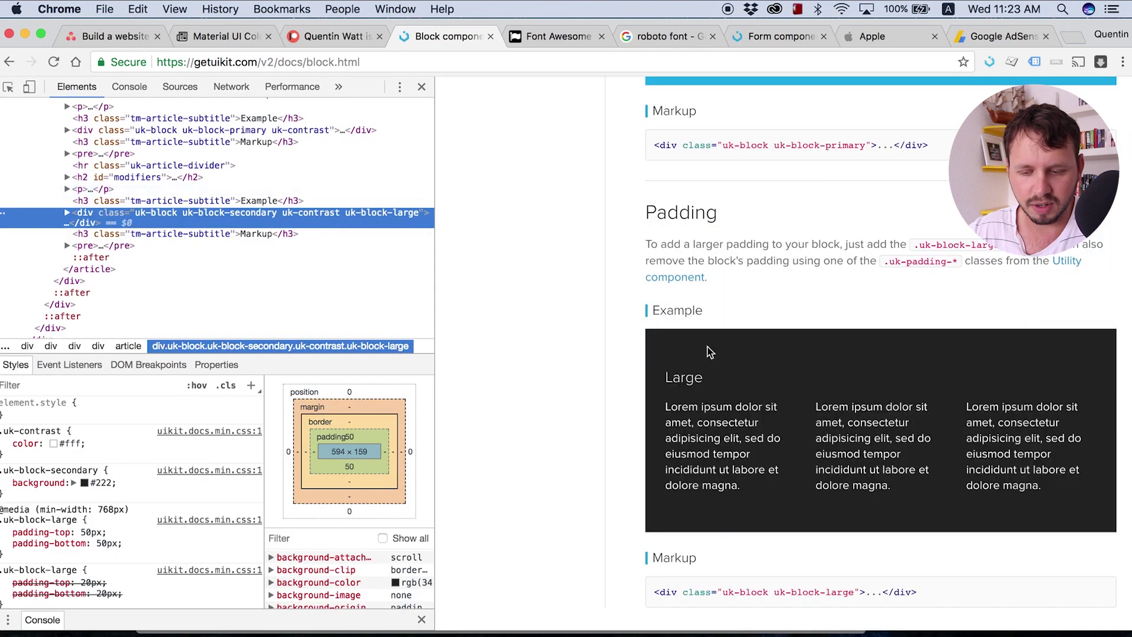
{"action": "left_click", "coordinate": [97, 481]}
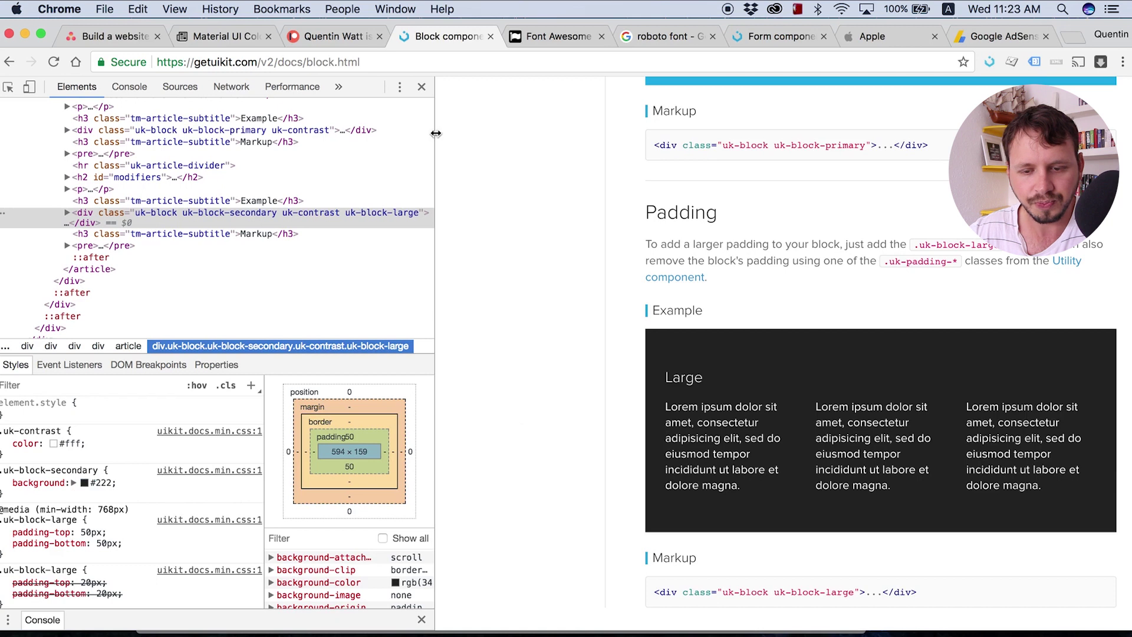
{"action": "left_click", "coordinate": [421, 87]}
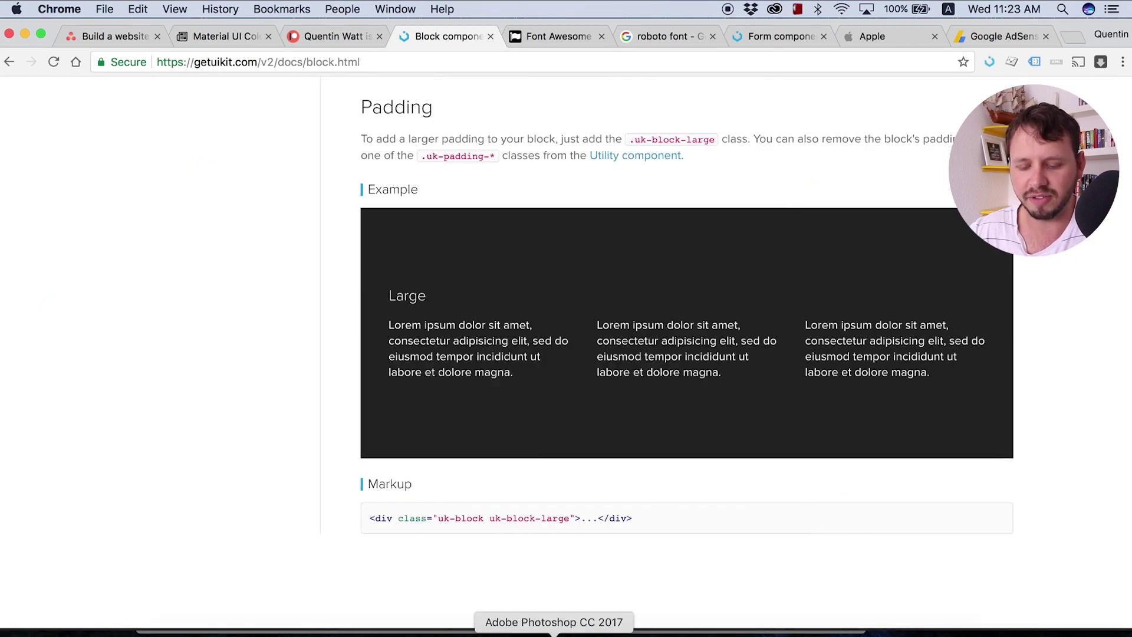
Back in Photoshop, set Rectangle 3's fill to hex #222222.
{"action": "left_click", "coordinate": [554, 634]}
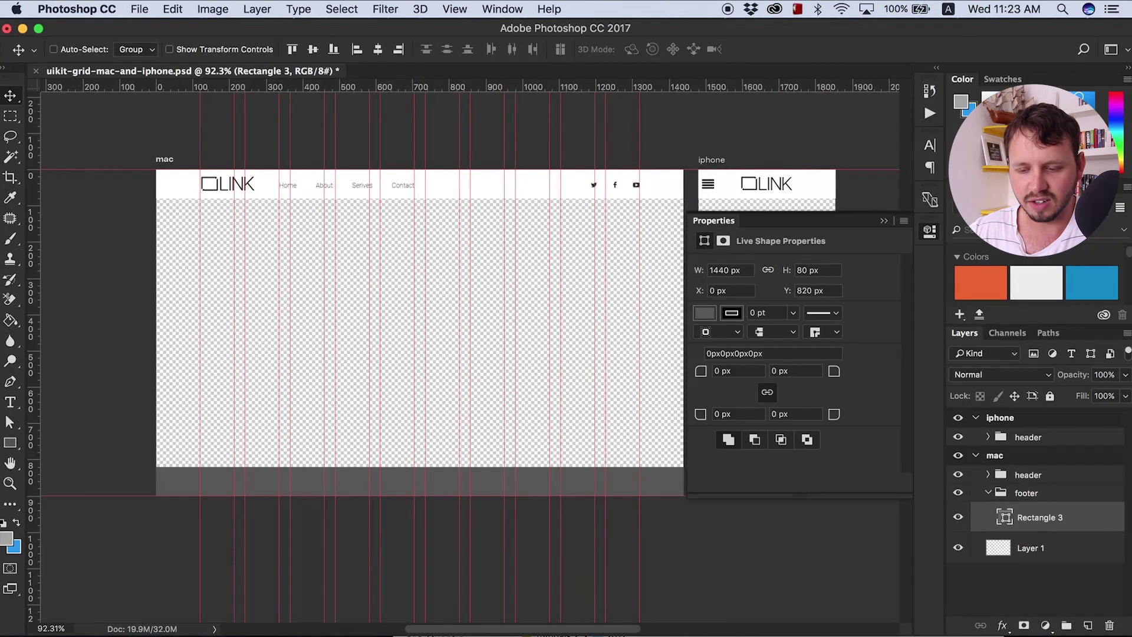
{"action": "left_click", "coordinate": [704, 313]}
{"action": "left_click", "coordinate": [709, 394]}
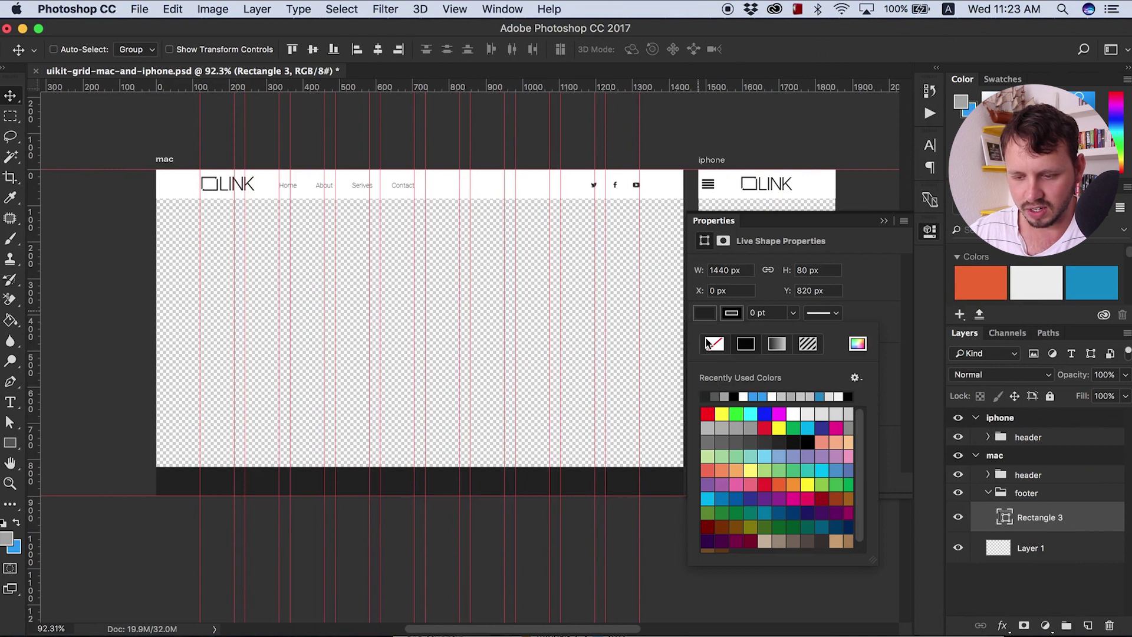
{"action": "left_click", "coordinate": [703, 314]}
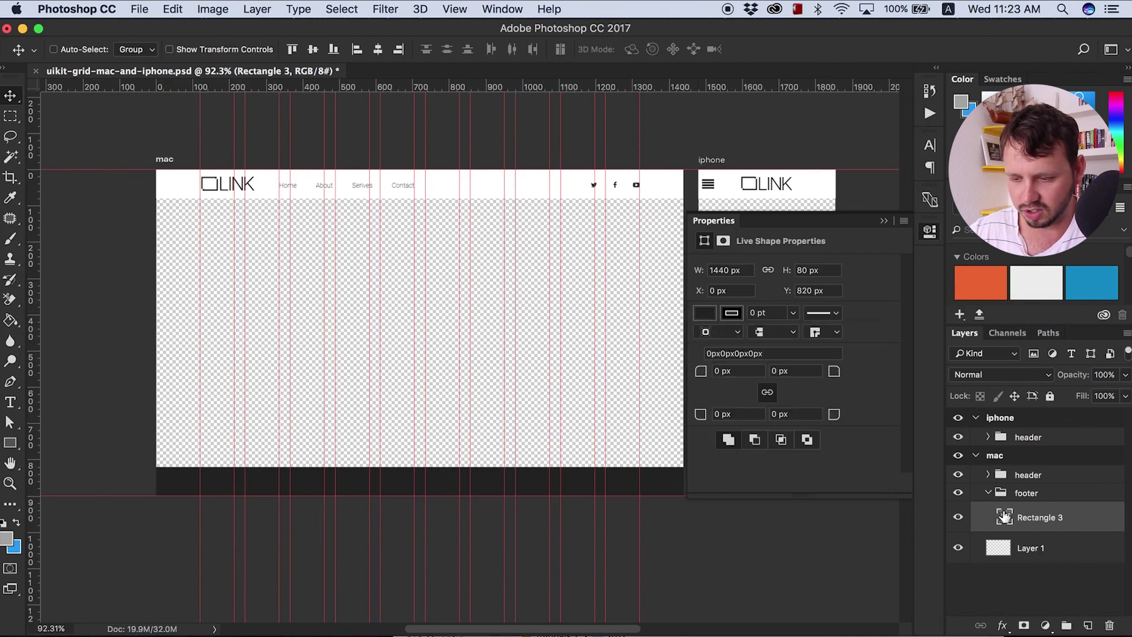
{"action": "double_click", "coordinate": [1005, 517]}
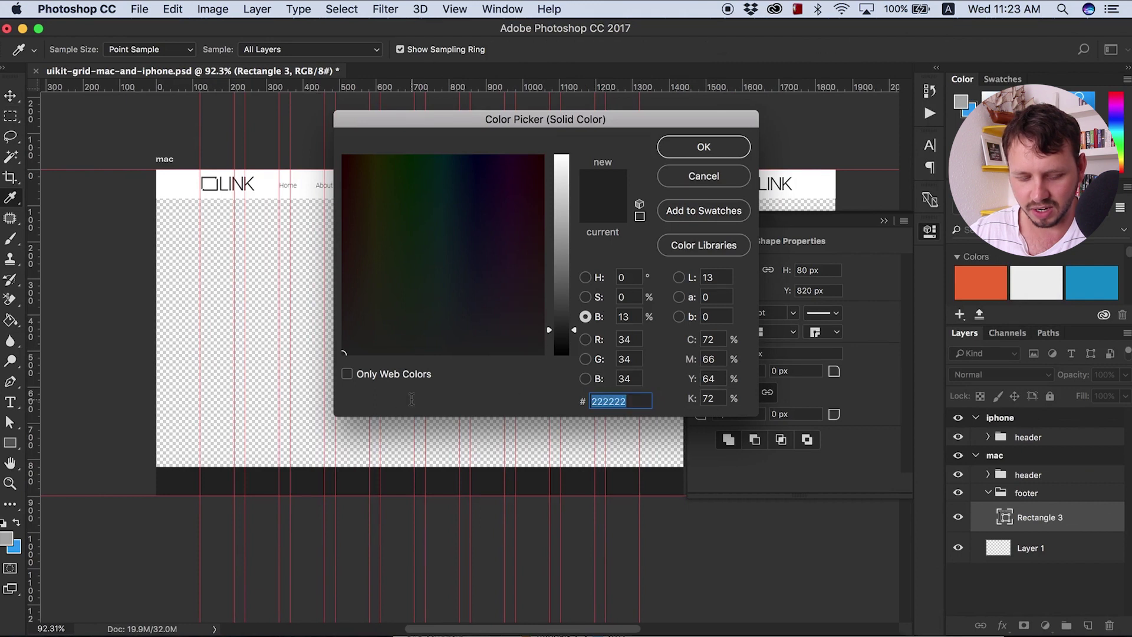
{"action": "type", "text": "222"}
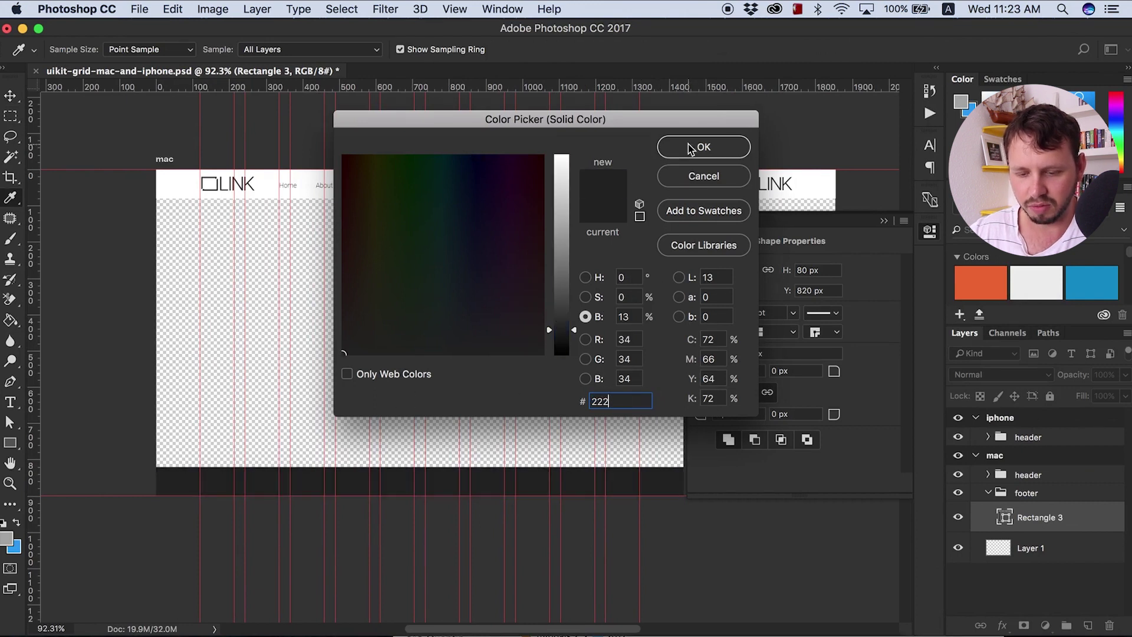
{"action": "left_click", "coordinate": [691, 149]}
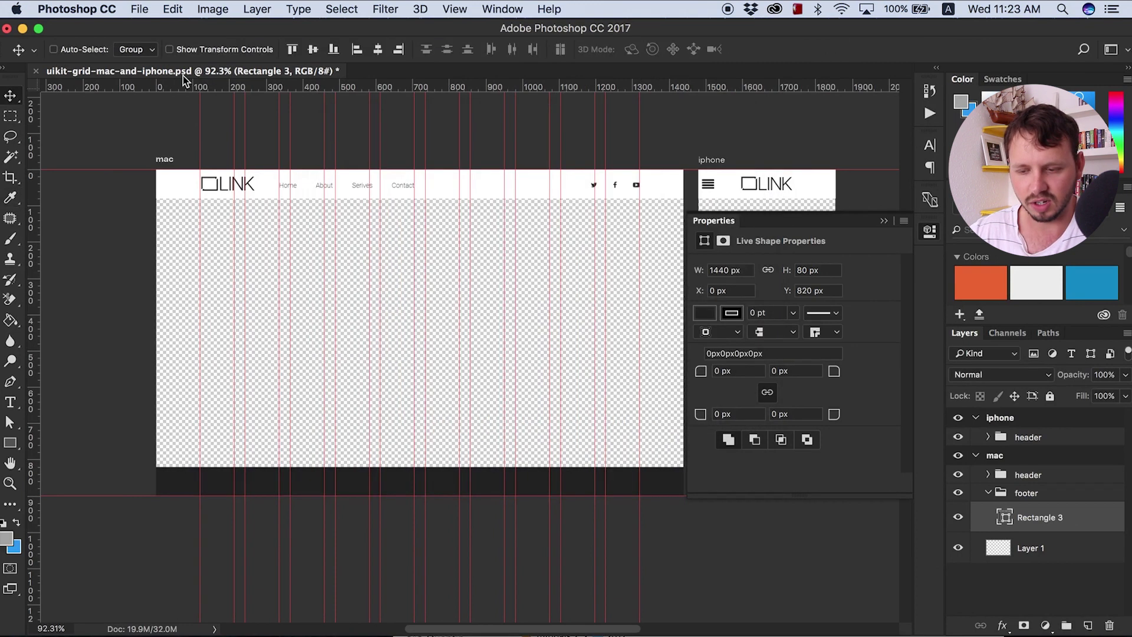
{"action": "left_click", "coordinate": [926, 231]}
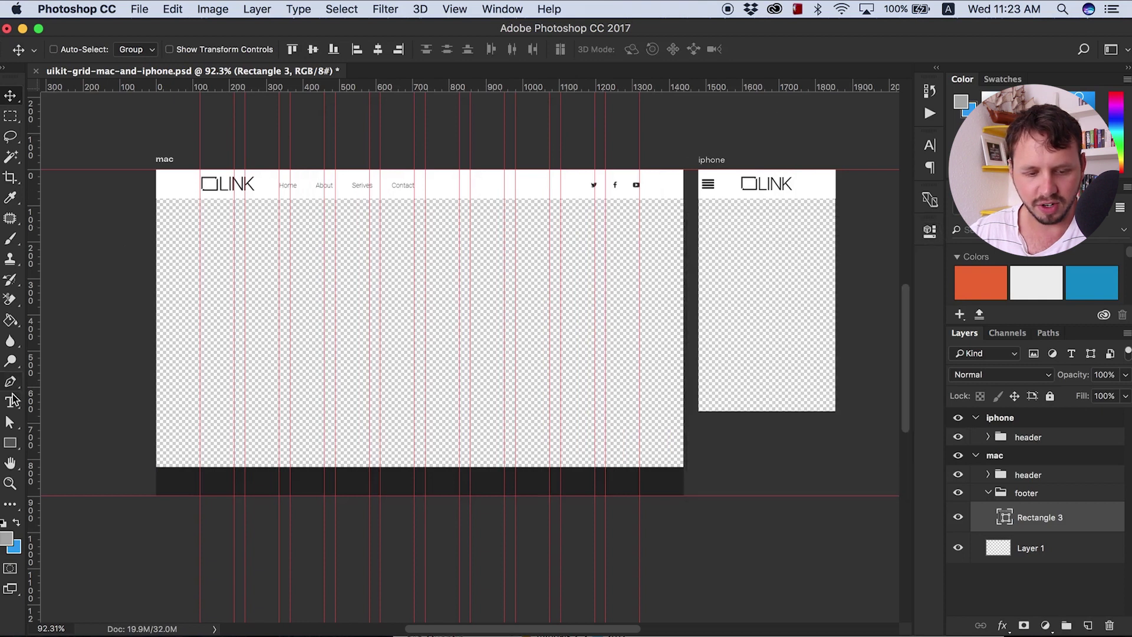
Add a 'Follow us' text layer and move it onto the mac artboard's dark footer bar.
{"action": "left_click", "coordinate": [11, 401]}
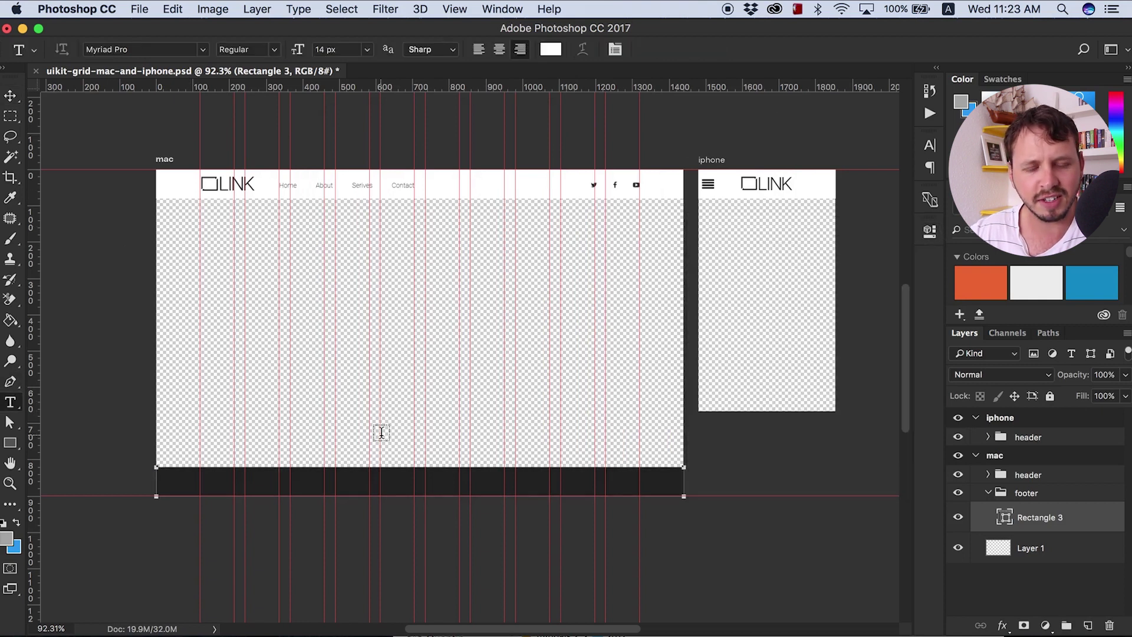
{"action": "left_click", "coordinate": [201, 410]}
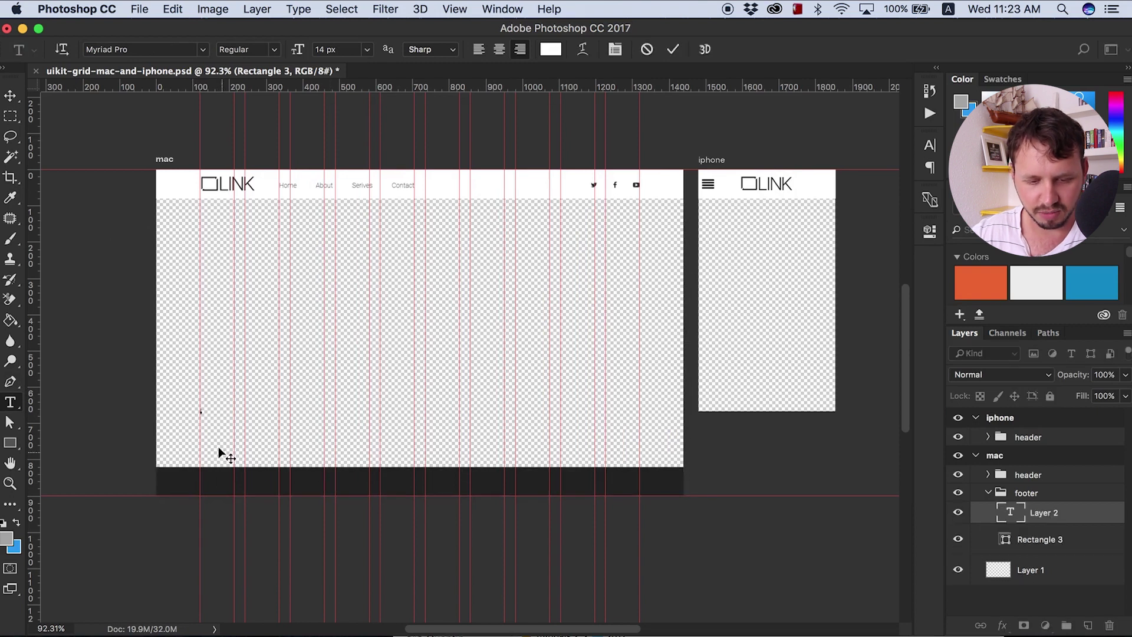
{"action": "scroll", "coordinate": [219, 449], "scroll_direction": "up", "scroll_amount": 5}
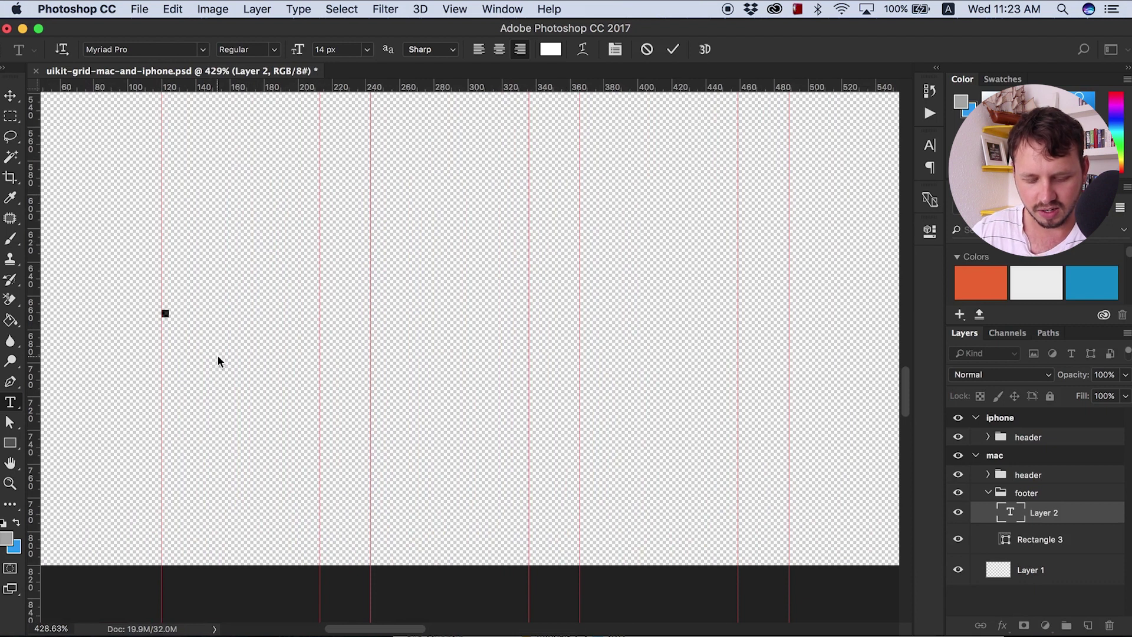
{"action": "type", "text": "Follow us"}
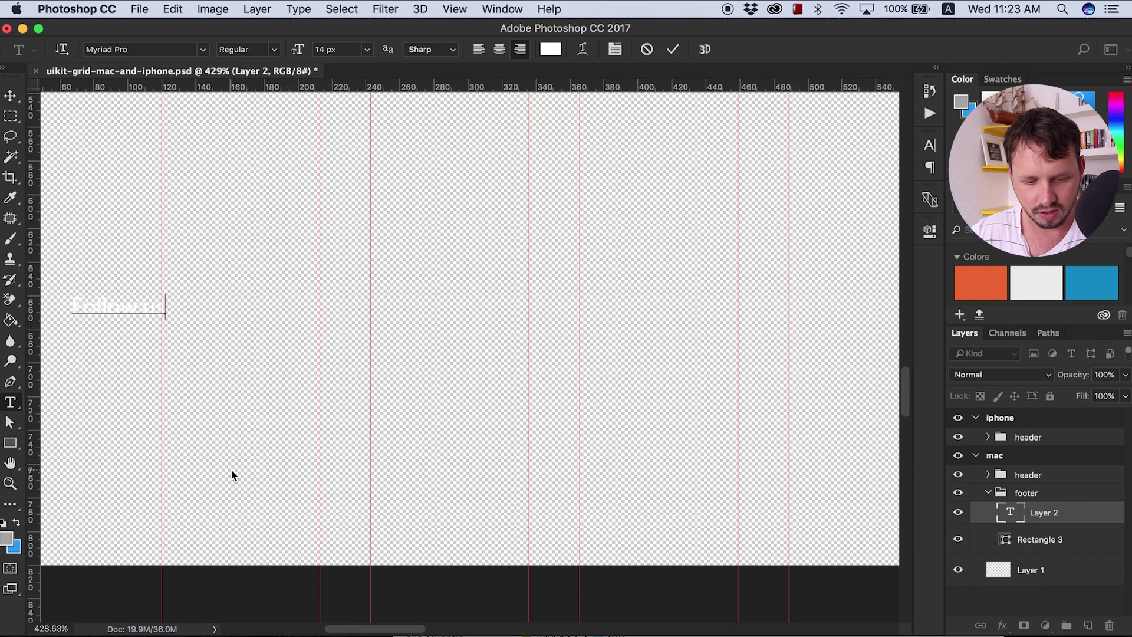
{"action": "scroll", "coordinate": [232, 472], "scroll_direction": "down", "scroll_amount": 2}
{"action": "left_click", "coordinate": [10, 98]}
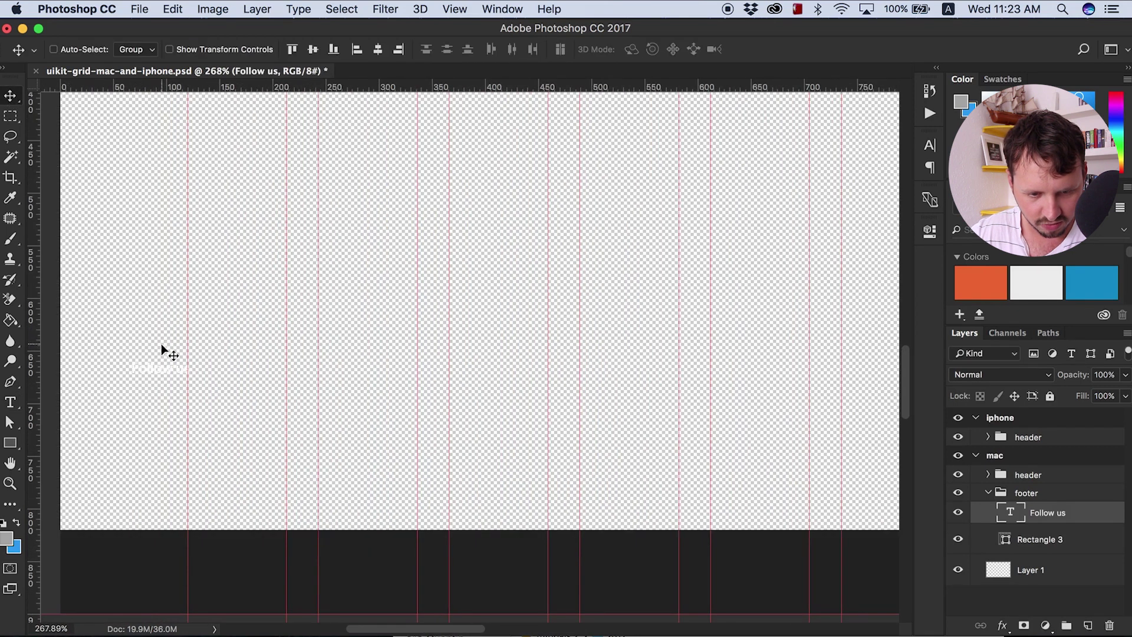
{"action": "left_click_drag", "start_coordinate": [159, 369], "coordinate": [210, 576]}
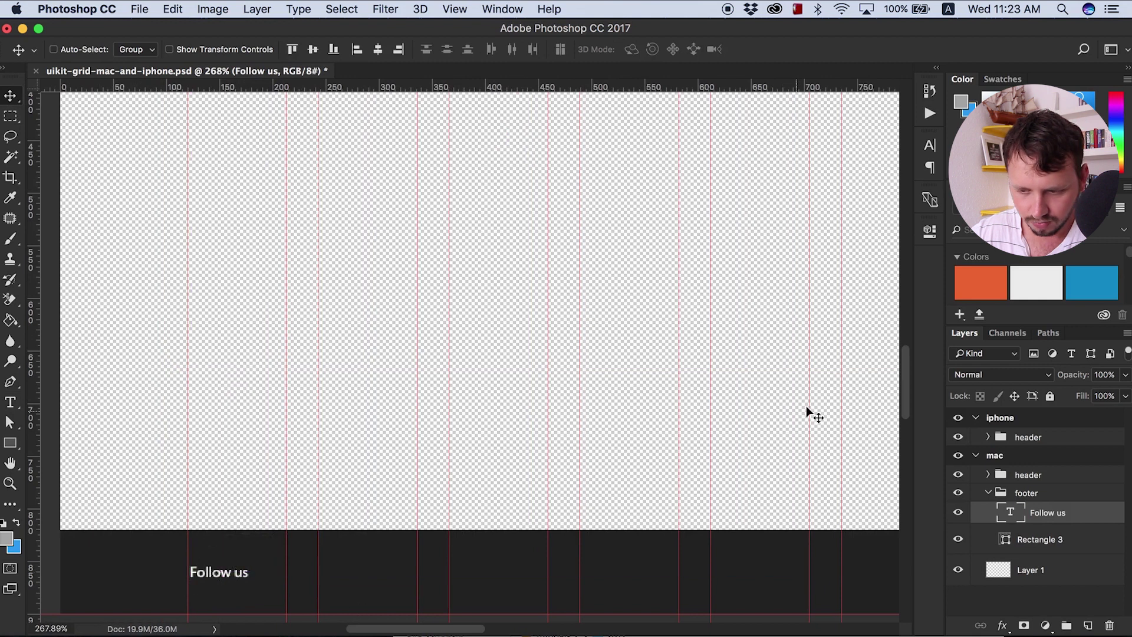
{"action": "left_click_drag", "start_coordinate": [911, 384], "coordinate": [908, 407]}
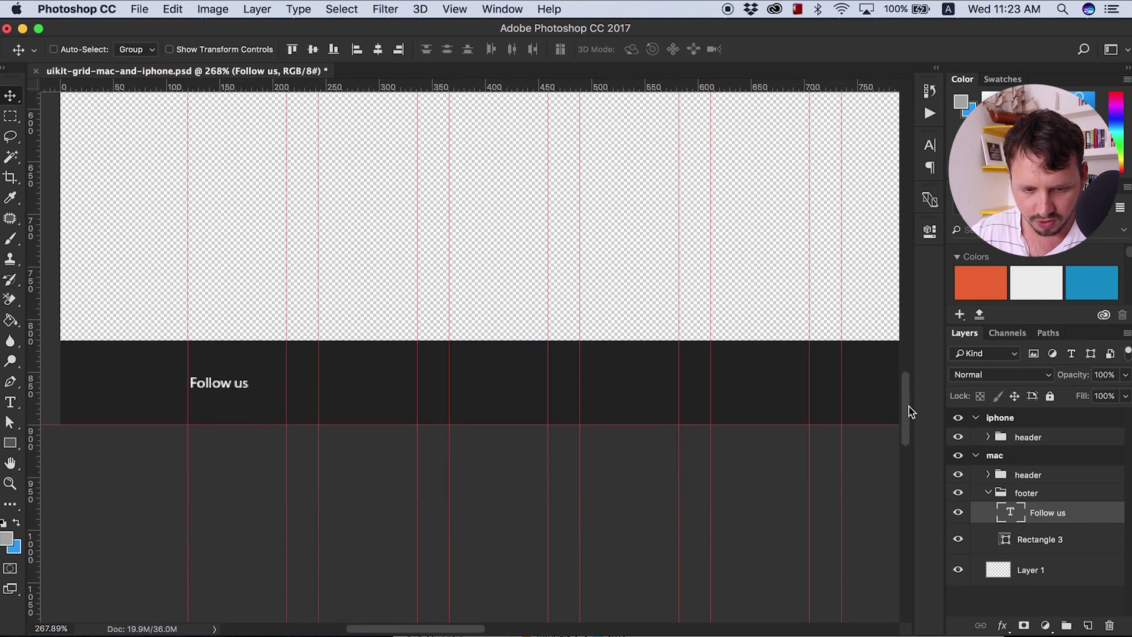
Change the Follow us label's font to Roboto Thin.
{"action": "double_click", "coordinate": [1009, 513]}
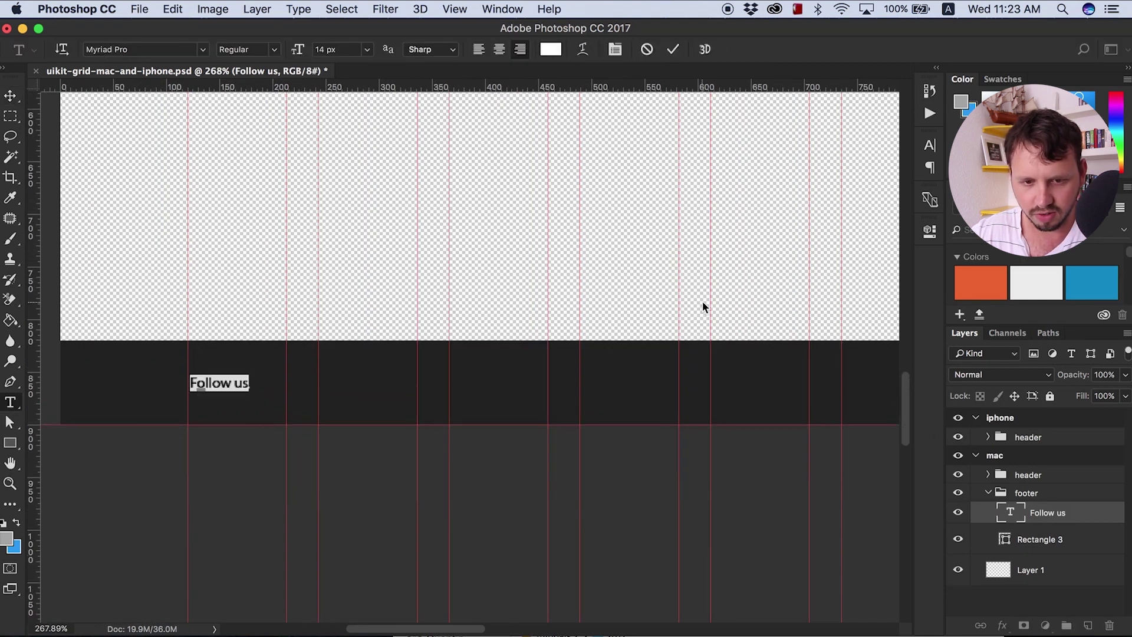
{"action": "left_click", "coordinate": [123, 50]}
{"action": "type", "text": "robo"}
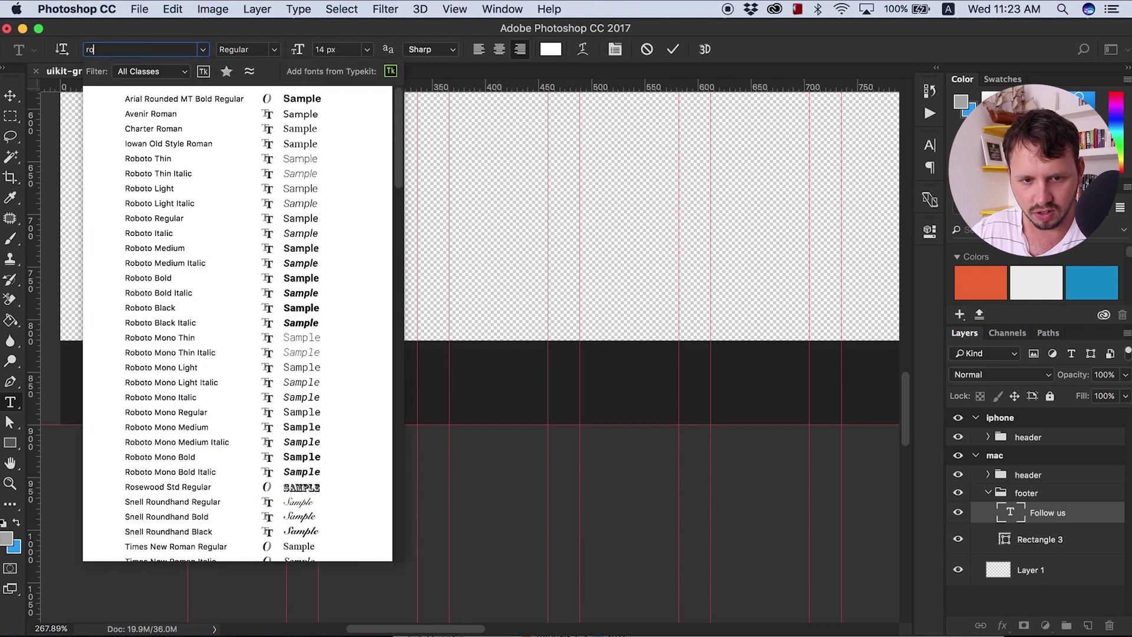
{"action": "left_click", "coordinate": [147, 98]}
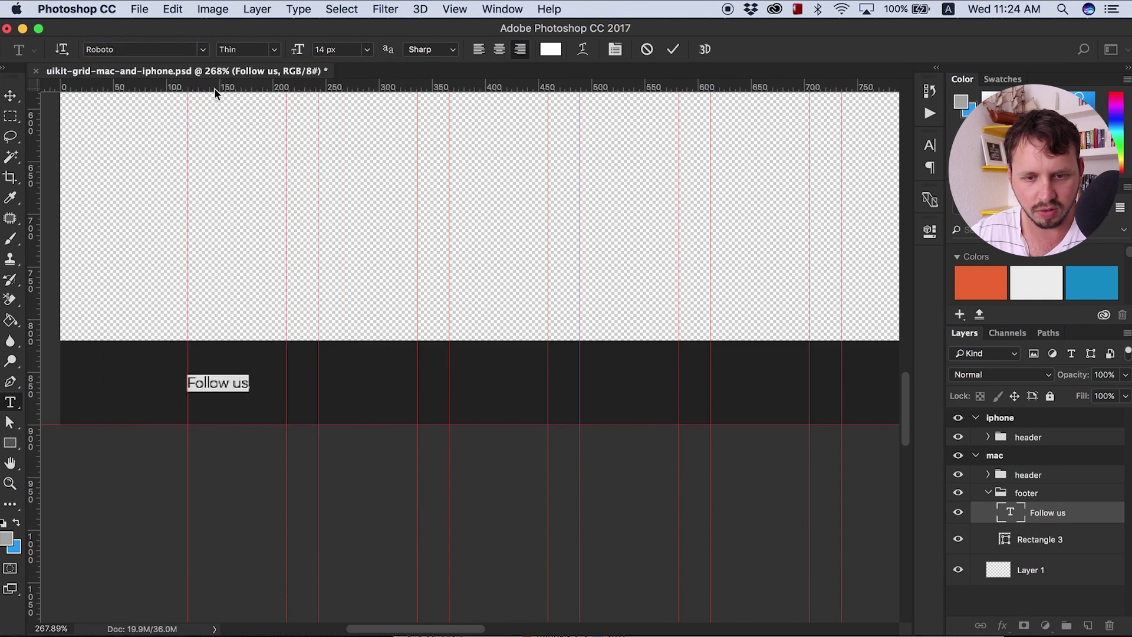
{"action": "left_click", "coordinate": [328, 49]}
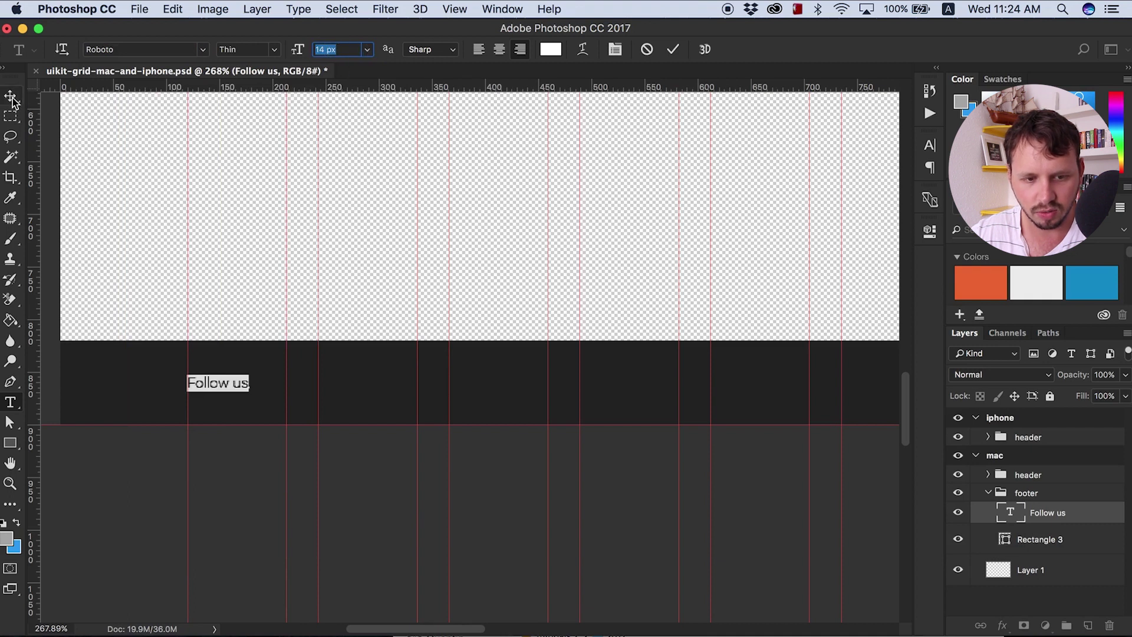
{"action": "left_click", "coordinate": [12, 99]}
Finish the 'Follow us:' text, align it on the column guide, and close the copyright help page.
{"action": "double_click", "coordinate": [1010, 517]}
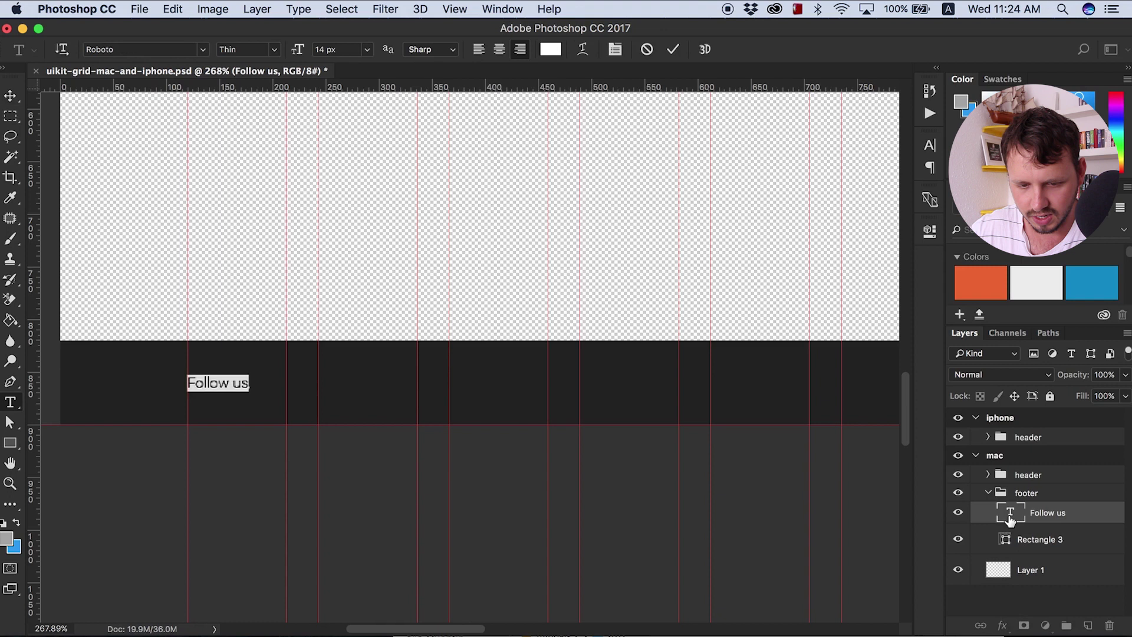
{"action": "key", "text": "Right"}
{"action": "type", "text": "!"}
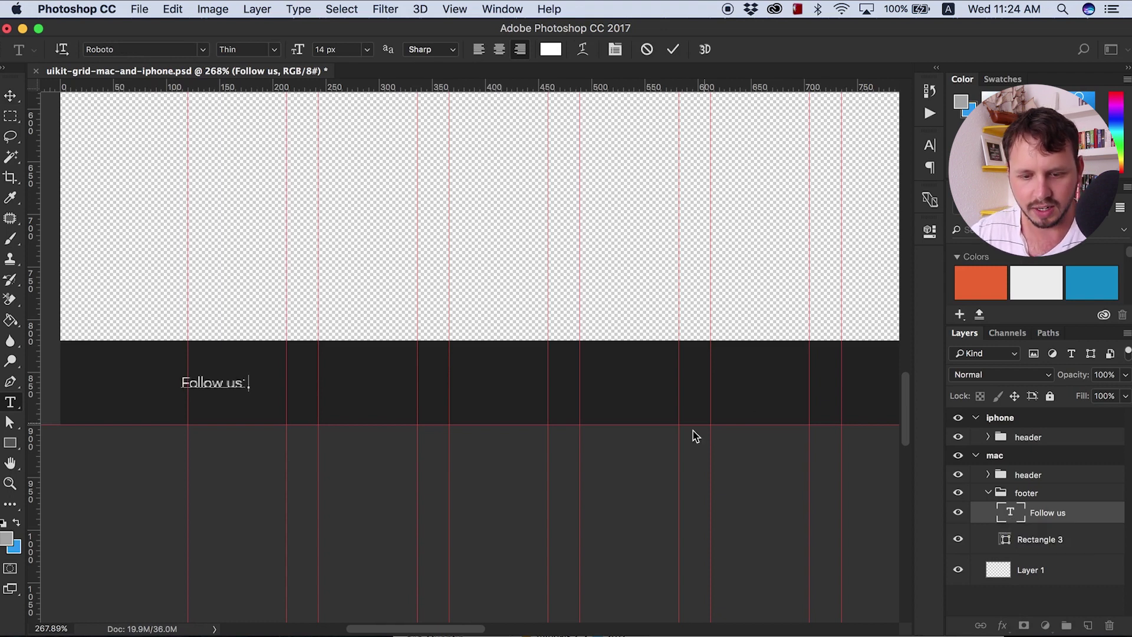
{"action": "left_click", "coordinate": [10, 96]}
{"action": "left_click_drag", "start_coordinate": [231, 387], "coordinate": [224, 390]}
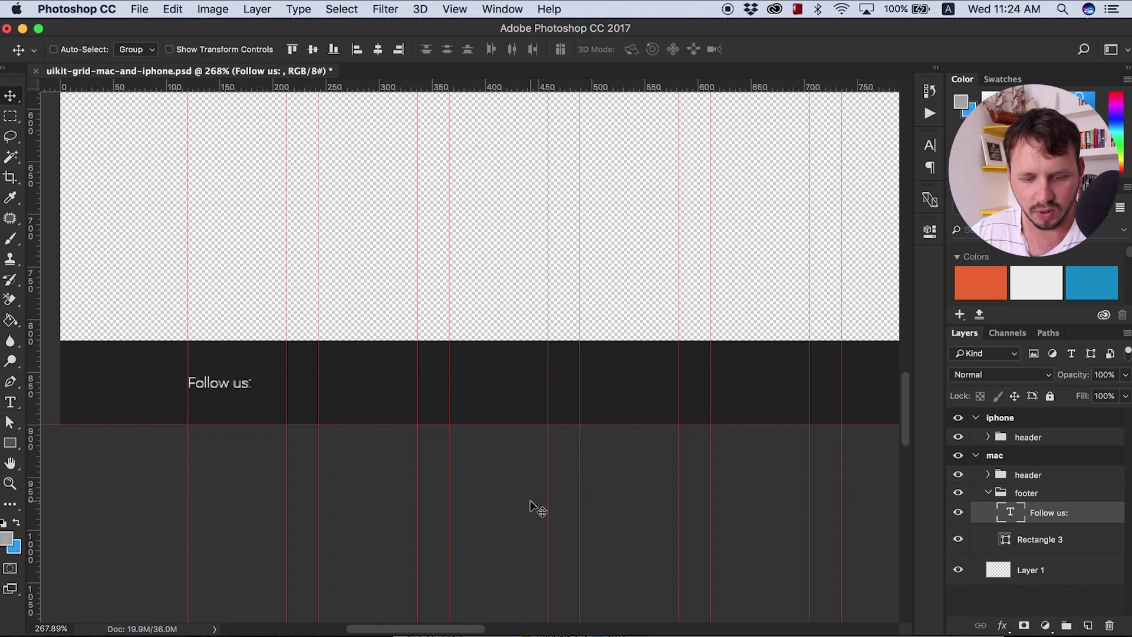
{"action": "left_click", "coordinate": [711, 634]}
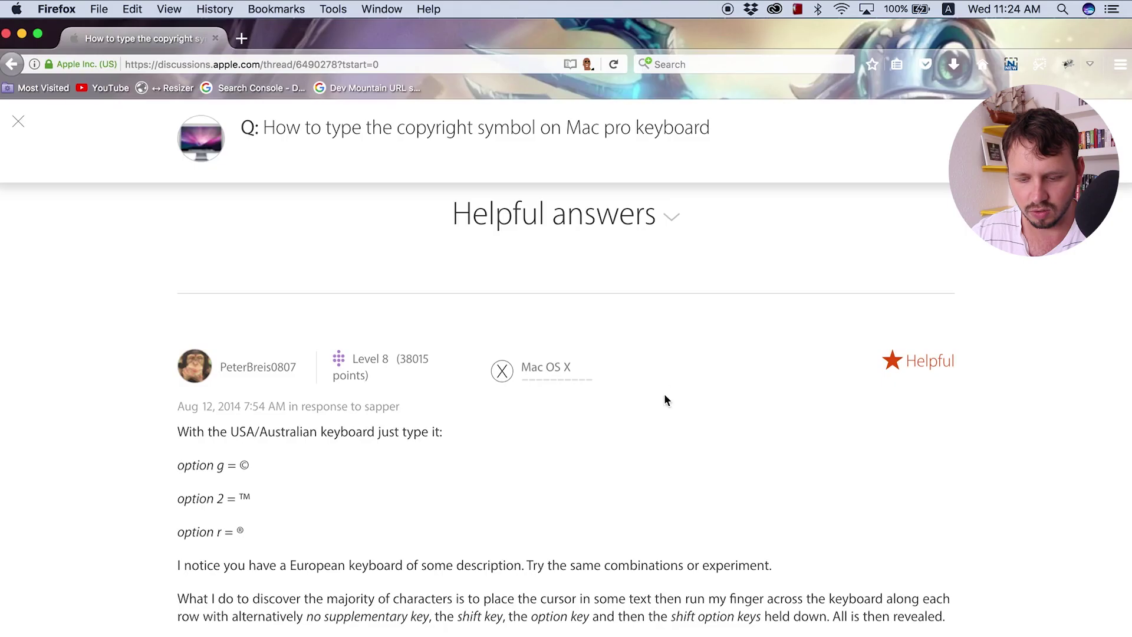
{"action": "left_click", "coordinate": [216, 39]}
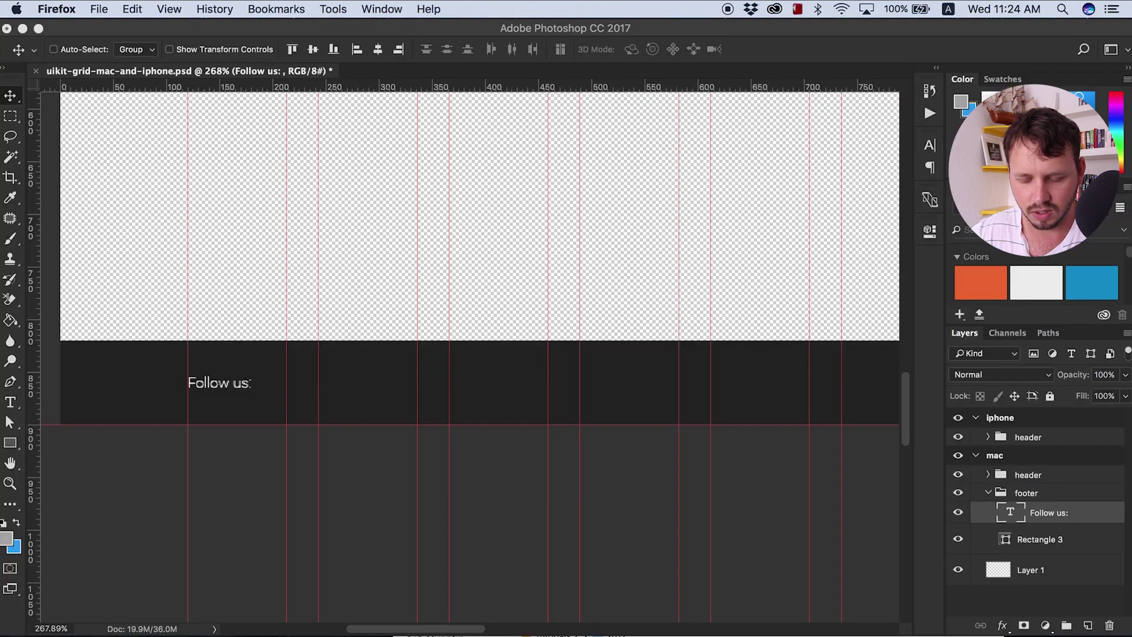
Search Chrome's Font Awesome cheatsheet for 'twitter' and copy the fa-twitter glyph.
{"action": "left_click", "coordinate": [761, 633]}
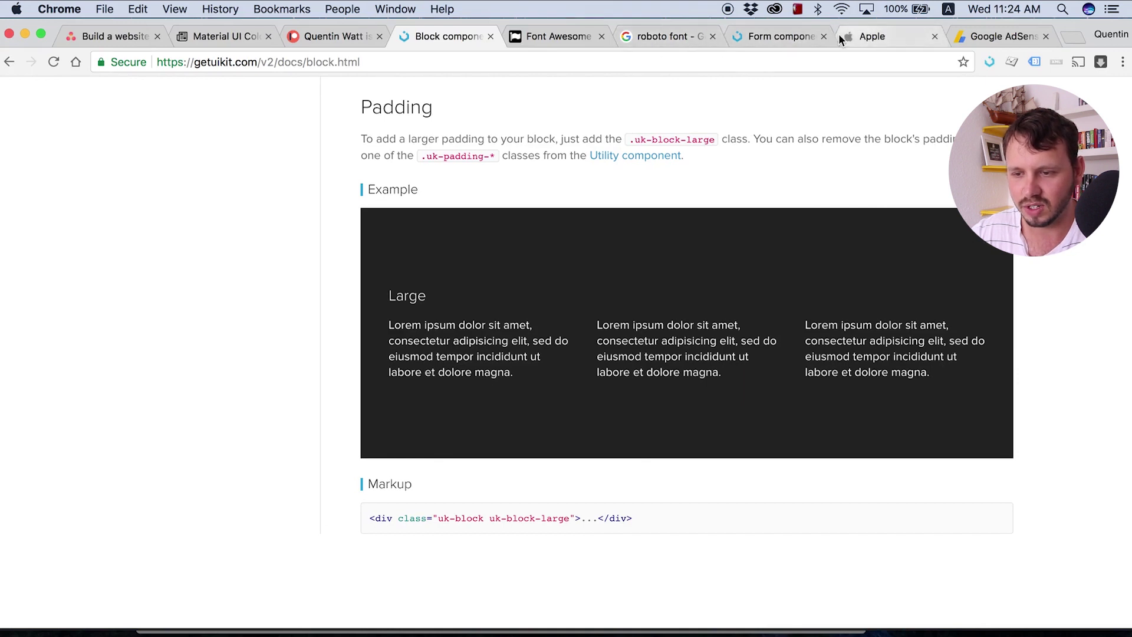
{"action": "left_click", "coordinate": [566, 36]}
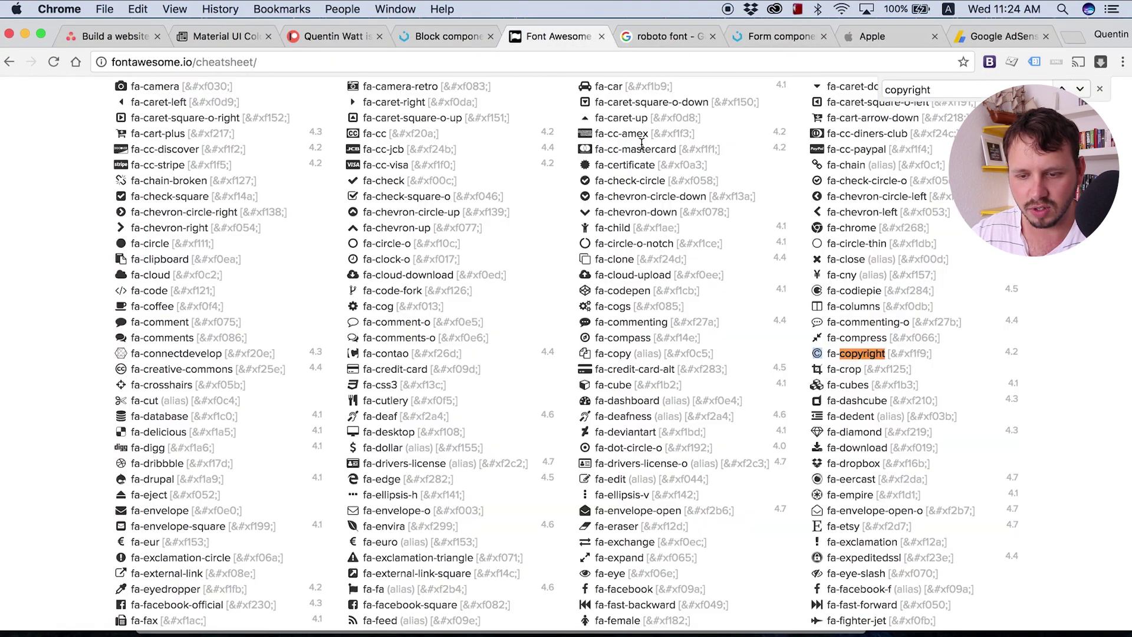
{"action": "key", "text": "super+f"}
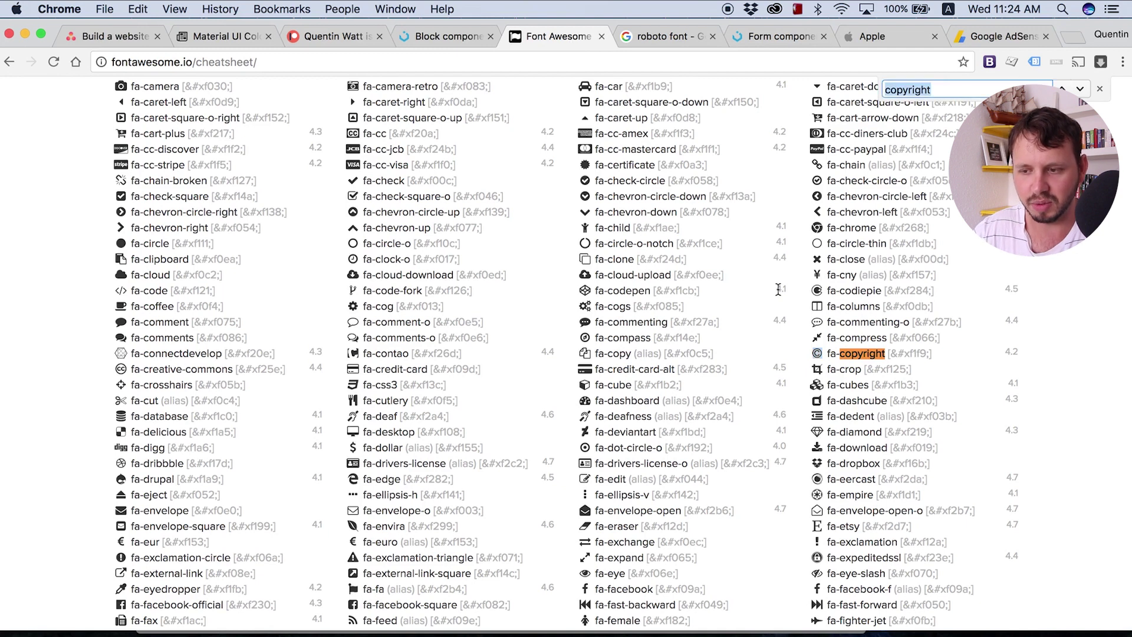
{"action": "key", "text": "BackSpace"}
{"action": "type", "text": "tw"}
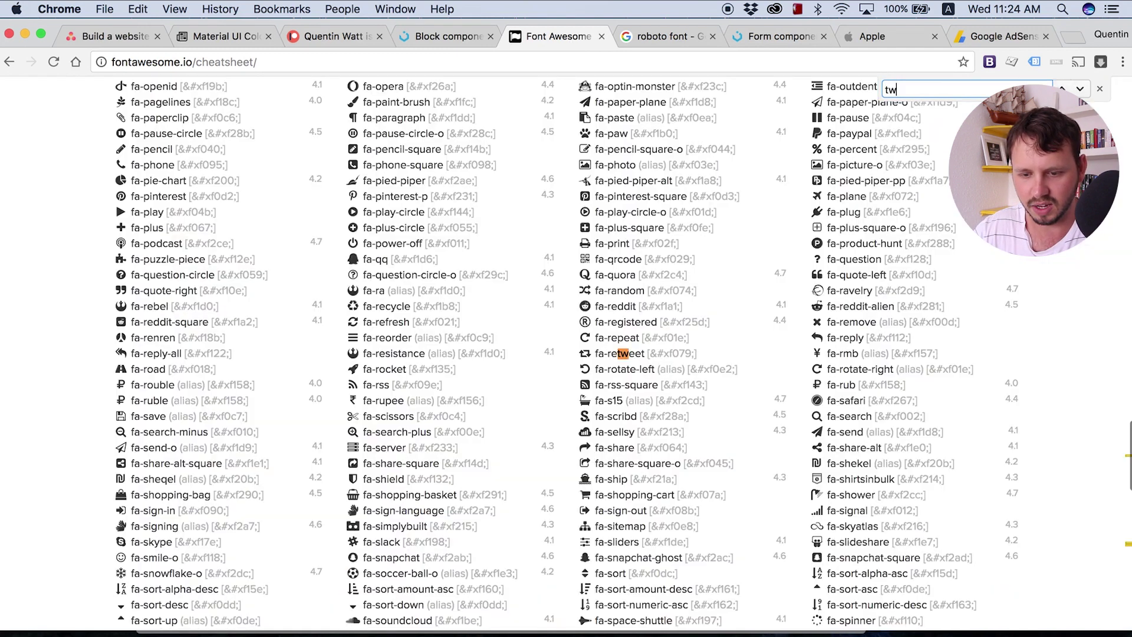
{"action": "type", "text": "itter"}
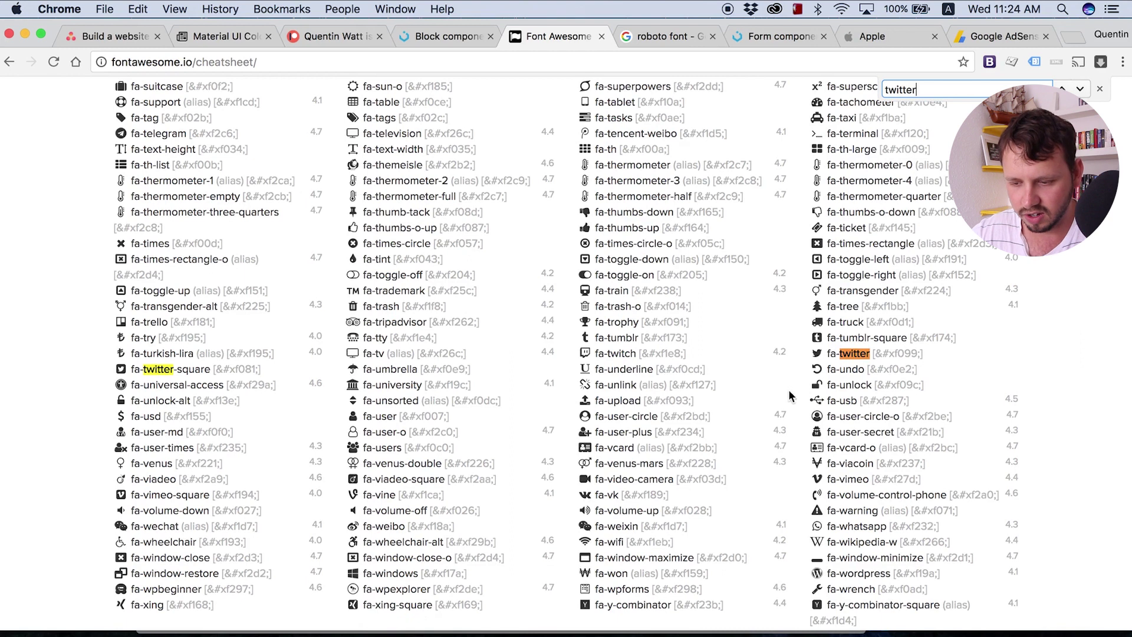
{"action": "double_click", "coordinate": [817, 353]}
{"action": "key", "text": "super+c"}
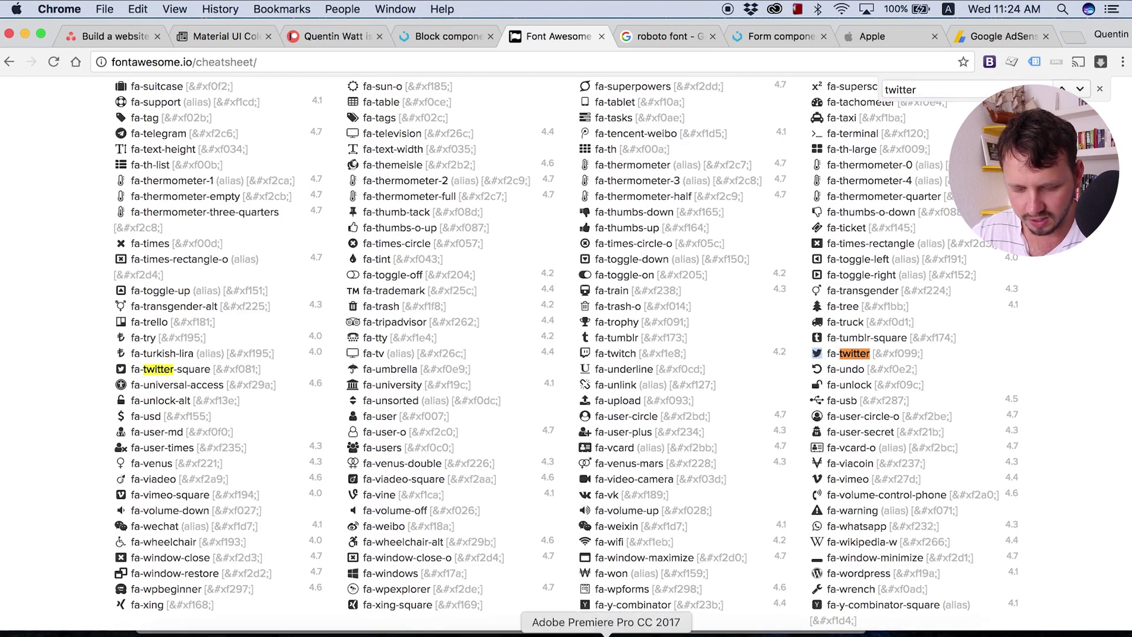
{"action": "left_click", "coordinate": [555, 633]}
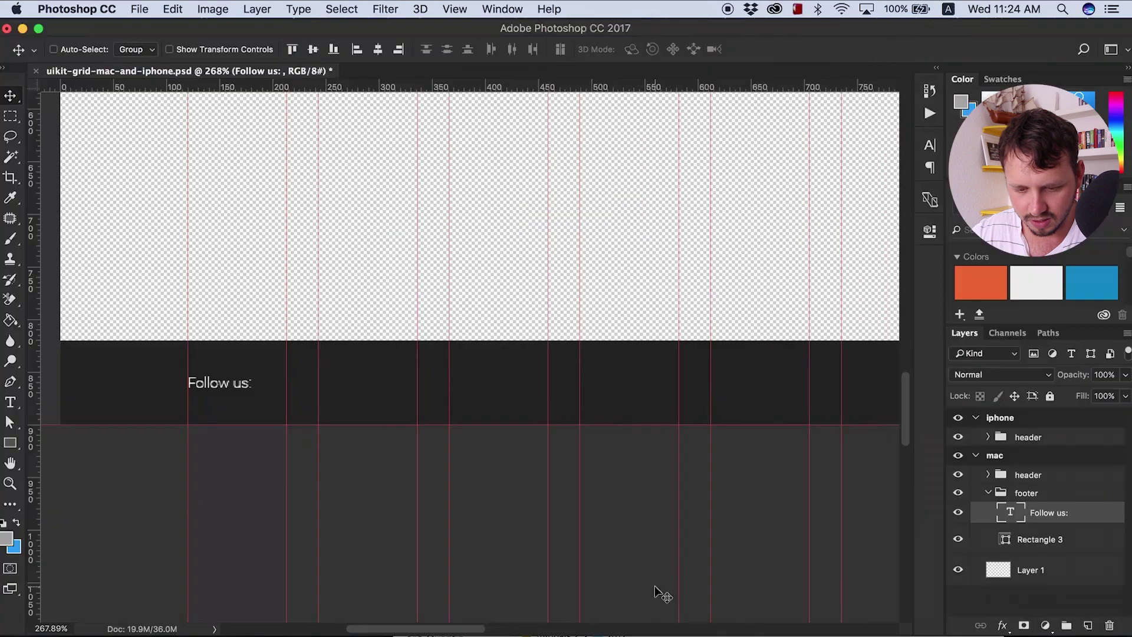
Paste the Twitter glyph after 'Follow us:' in FontAwesome and shift the line onto the guide.
{"action": "double_click", "coordinate": [1012, 511]}
{"action": "key", "text": "Right"}
{"action": "key", "text": "super+v"}
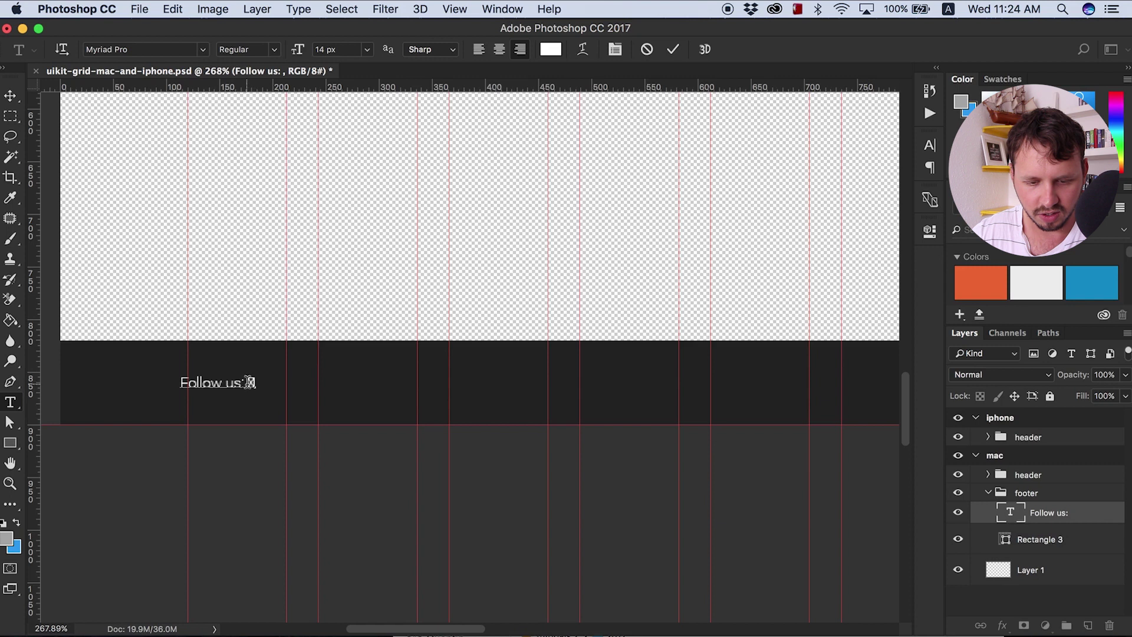
{"action": "scroll", "coordinate": [247, 399], "scroll_direction": "up", "scroll_amount": 3}
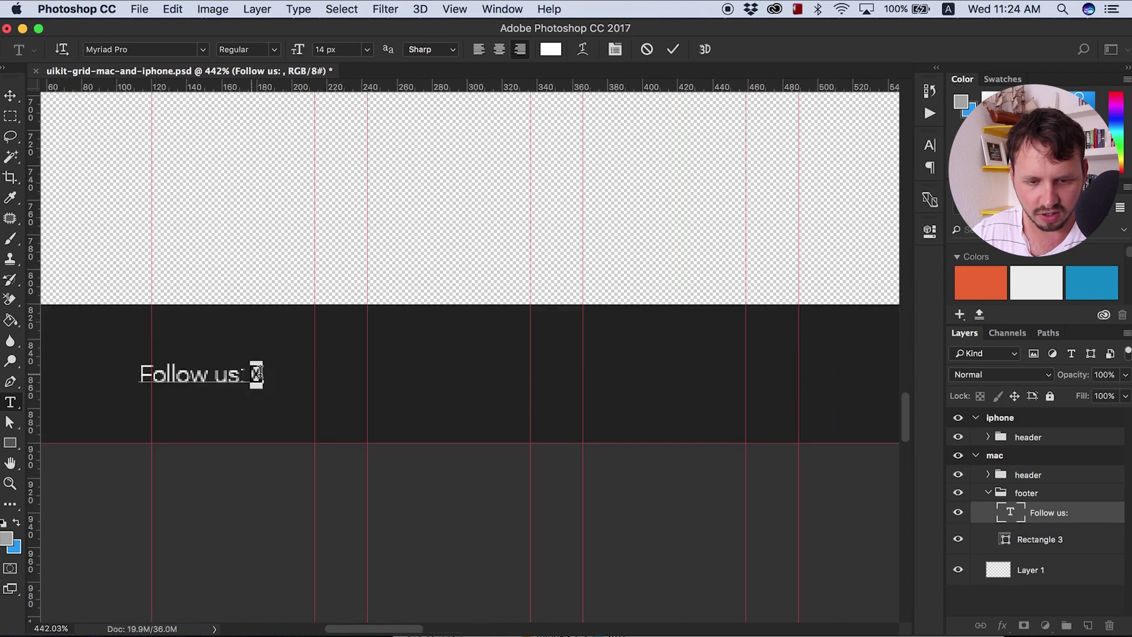
{"action": "left_click", "coordinate": [164, 49]}
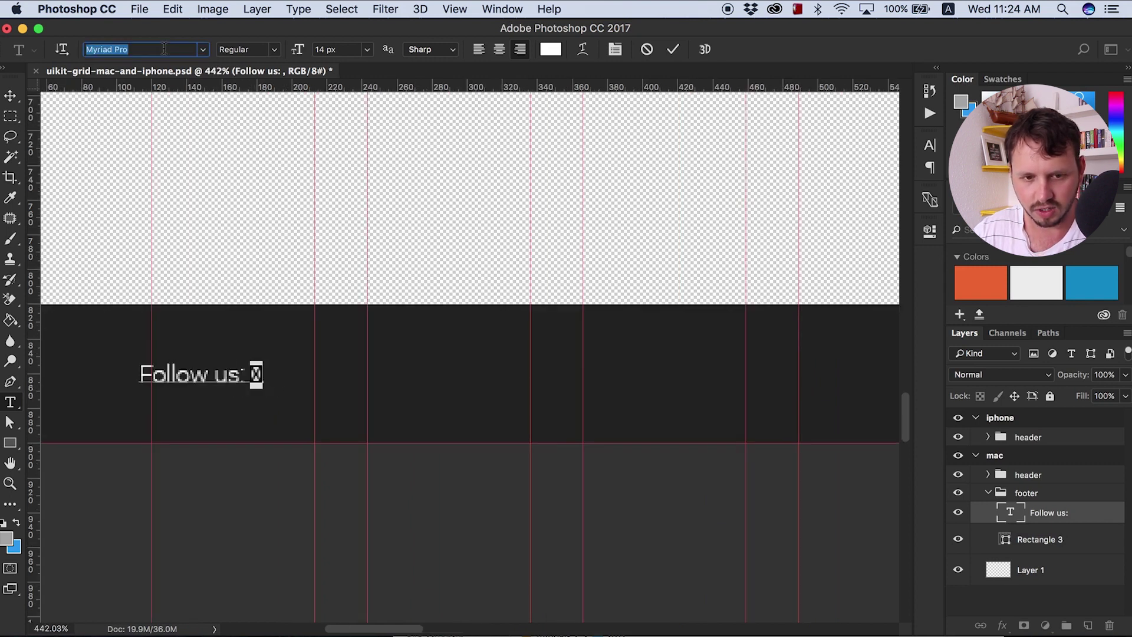
{"action": "type", "text": "font"}
{"action": "left_click", "coordinate": [171, 96]}
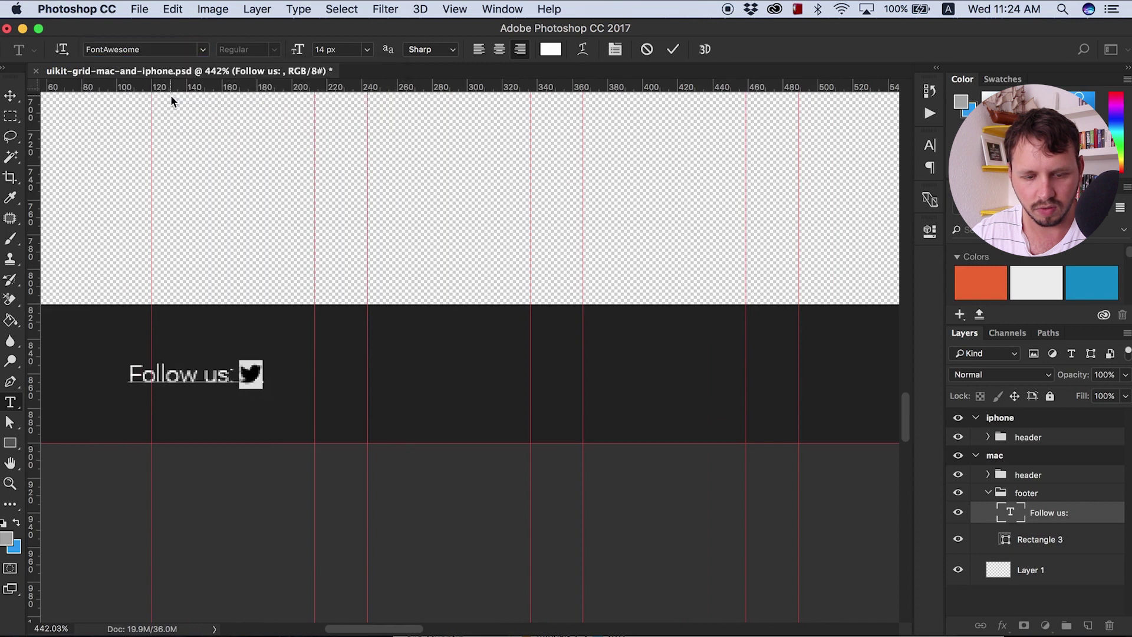
{"action": "left_click", "coordinate": [10, 96]}
{"action": "left_click_drag", "start_coordinate": [207, 384], "coordinate": [228, 384]}
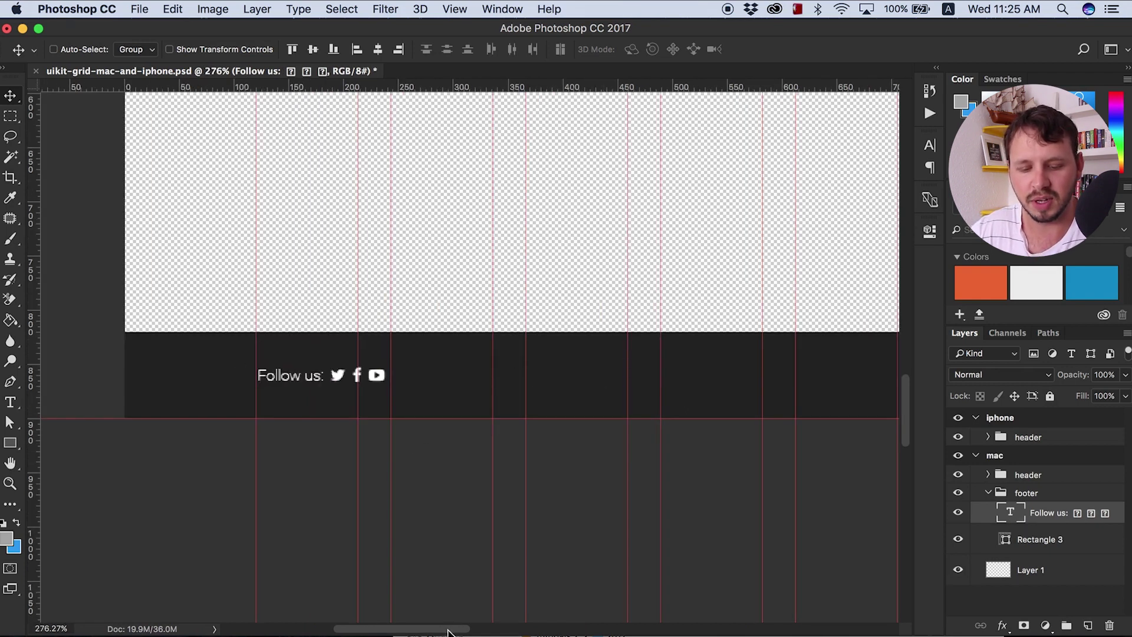
Add a 'copyright 2017' text box and move it to the right of the dark mac footer.
{"action": "scroll", "coordinate": [558, 472], "scroll_direction": "down", "scroll_amount": 3}
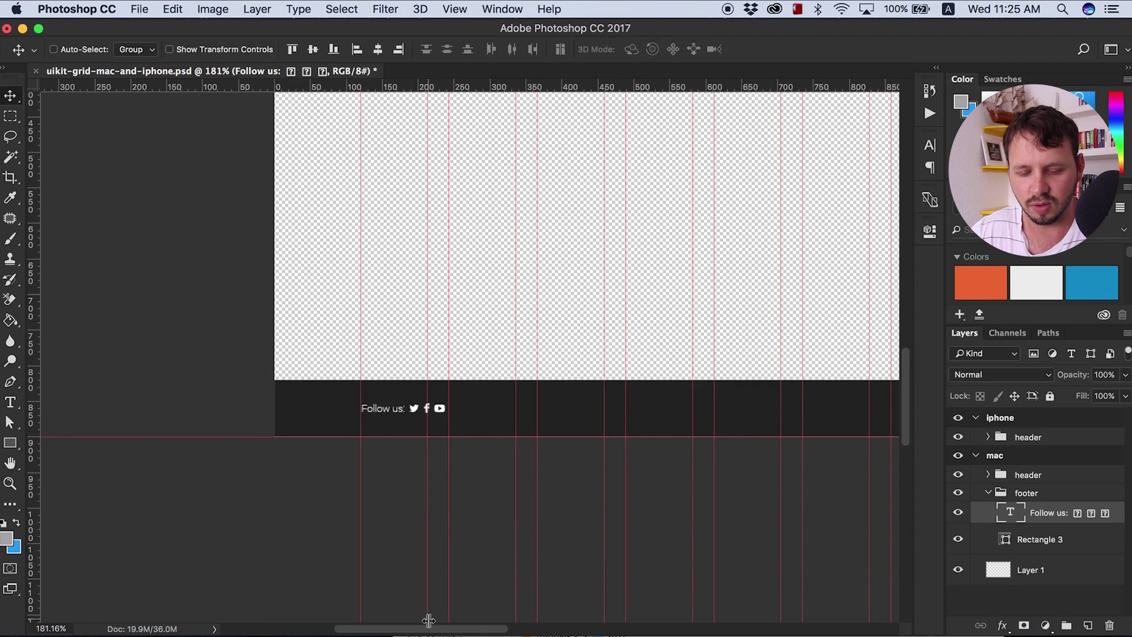
{"action": "left_click_drag", "start_coordinate": [440, 629], "coordinate": [507, 628]}
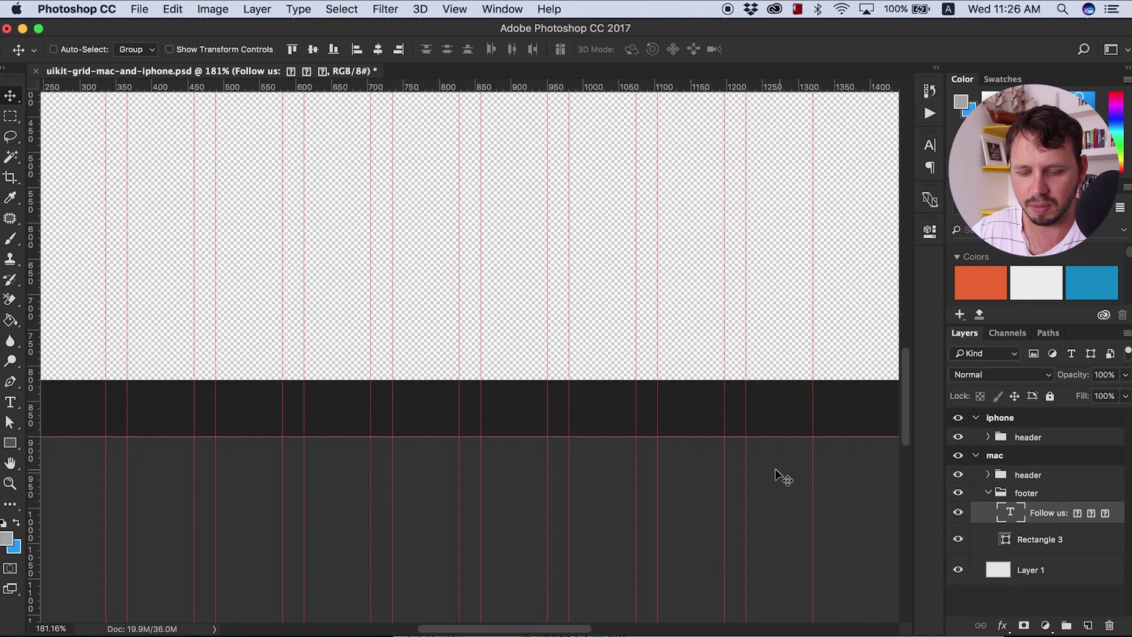
{"action": "scroll", "coordinate": [718, 489], "scroll_direction": "down", "scroll_amount": 5}
{"action": "scroll", "coordinate": [738, 454], "scroll_direction": "up", "scroll_amount": 5}
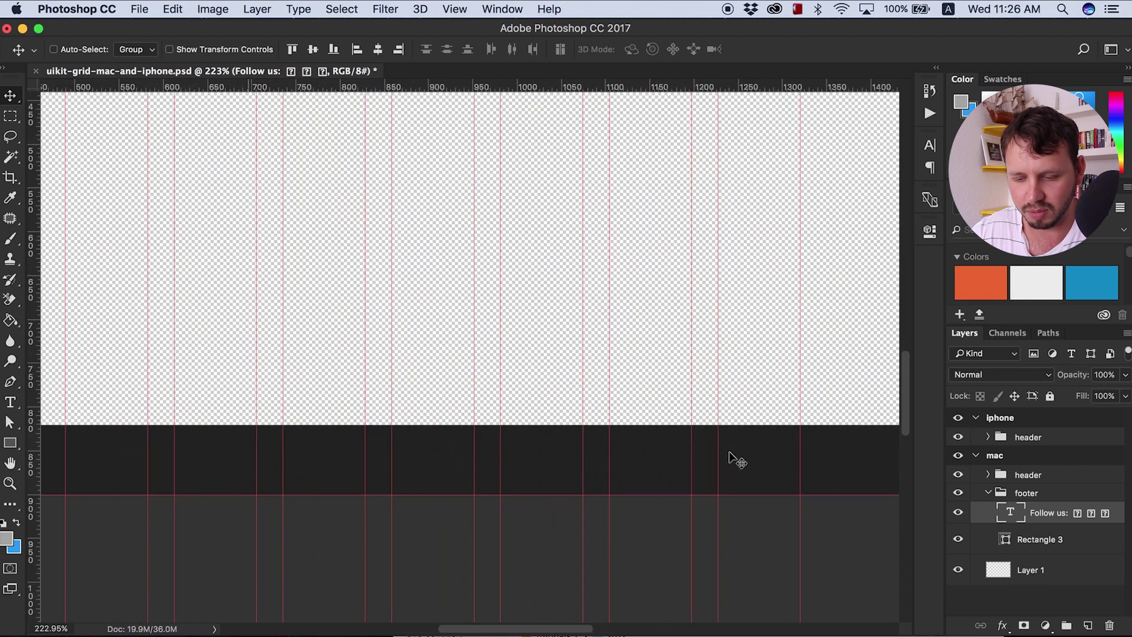
{"action": "left_click", "coordinate": [10, 402]}
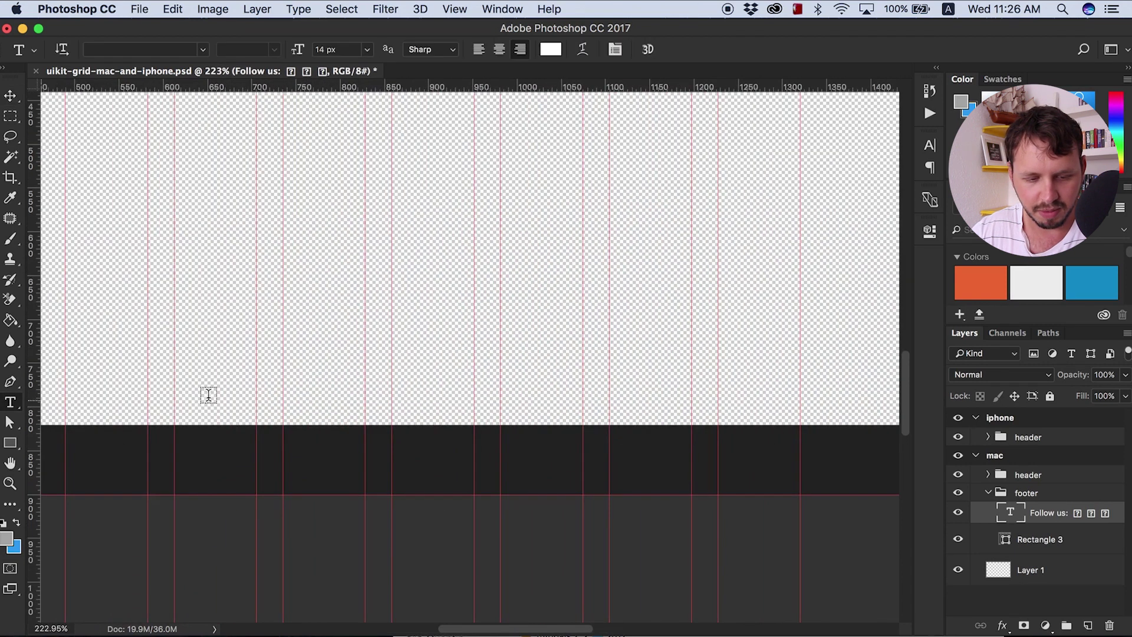
{"action": "left_click_drag", "start_coordinate": [644, 364], "coordinate": [838, 409]}
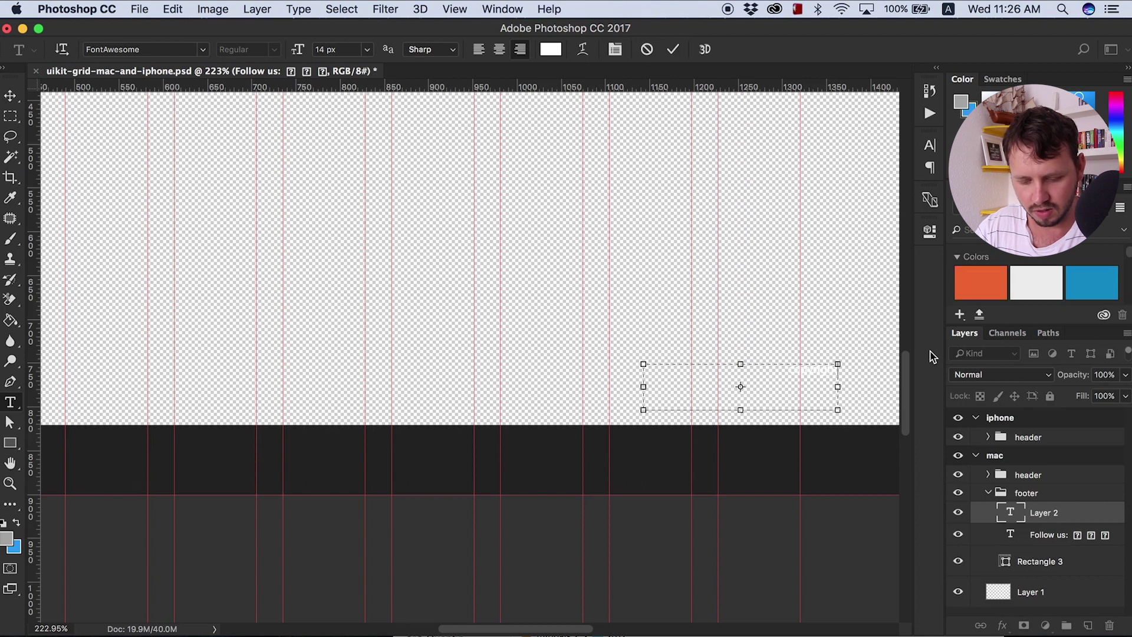
{"action": "left_click", "coordinate": [10, 95]}
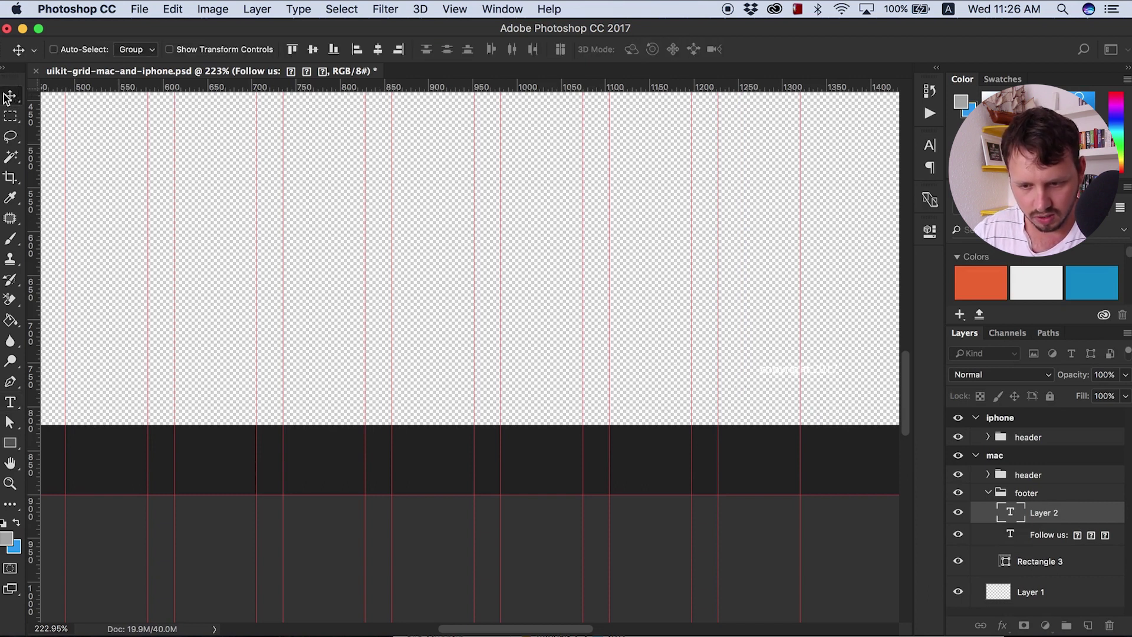
{"action": "left_click_drag", "start_coordinate": [770, 361], "coordinate": [736, 461]}
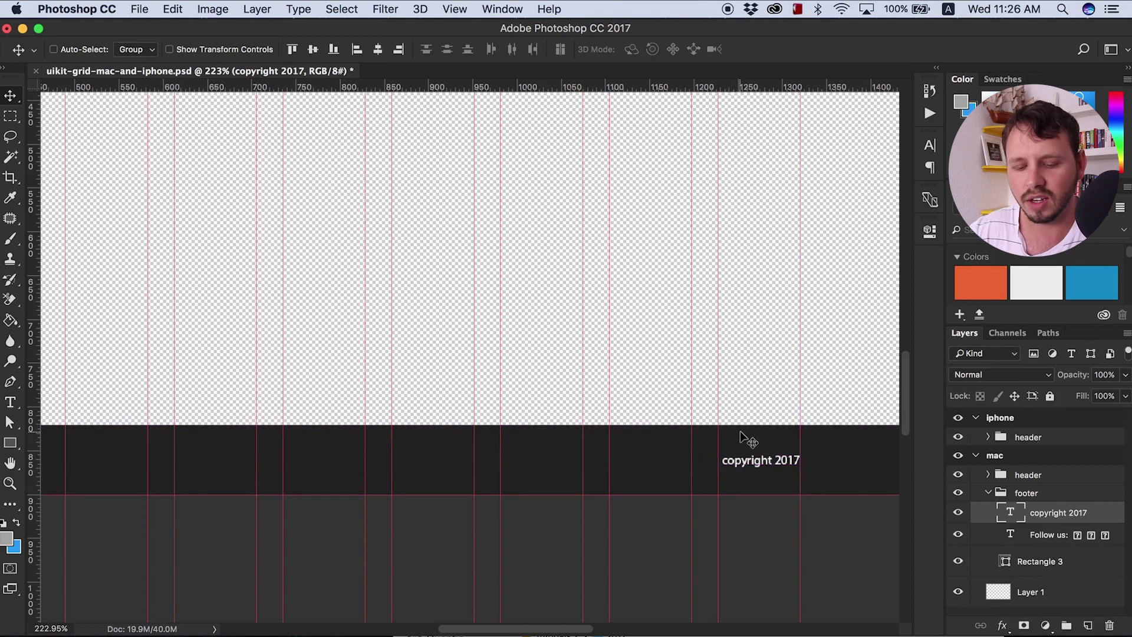
Search the Font Awesome cheatsheet for 'copyright' and select the fa-copyright glyph.
{"action": "left_click", "coordinate": [710, 632]}
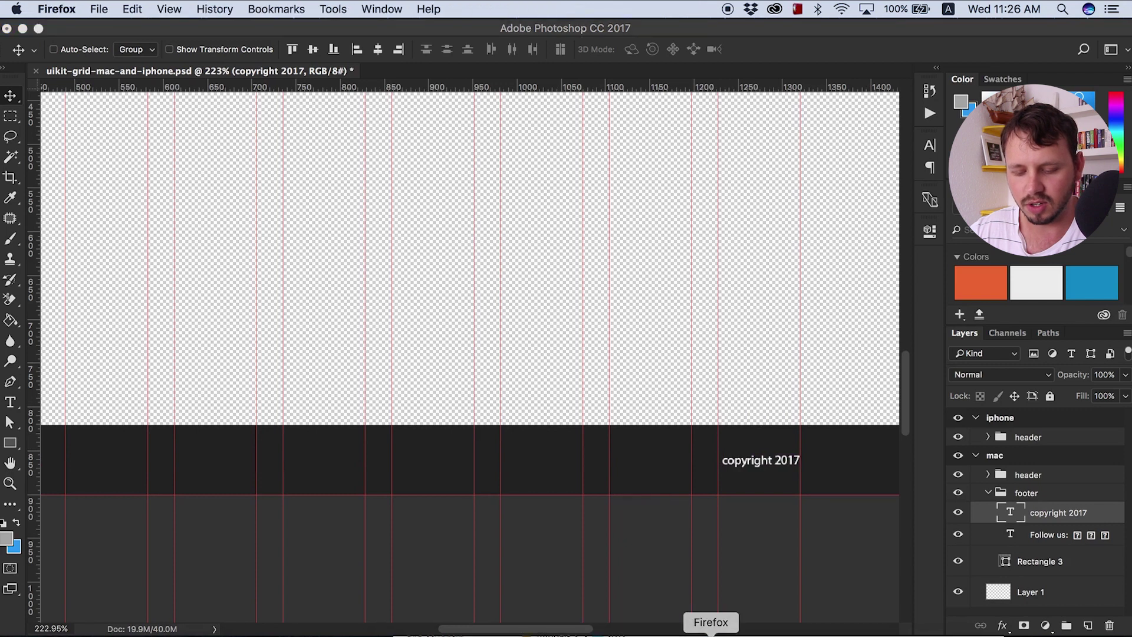
{"action": "left_click", "coordinate": [763, 633]}
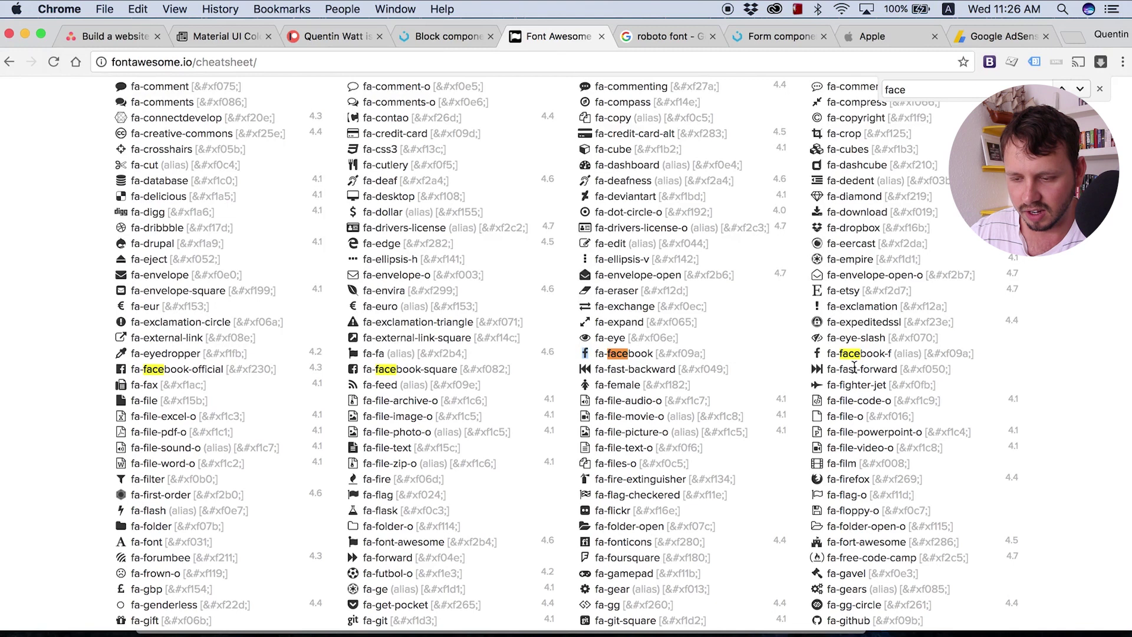
{"action": "key", "text": "super+f"}
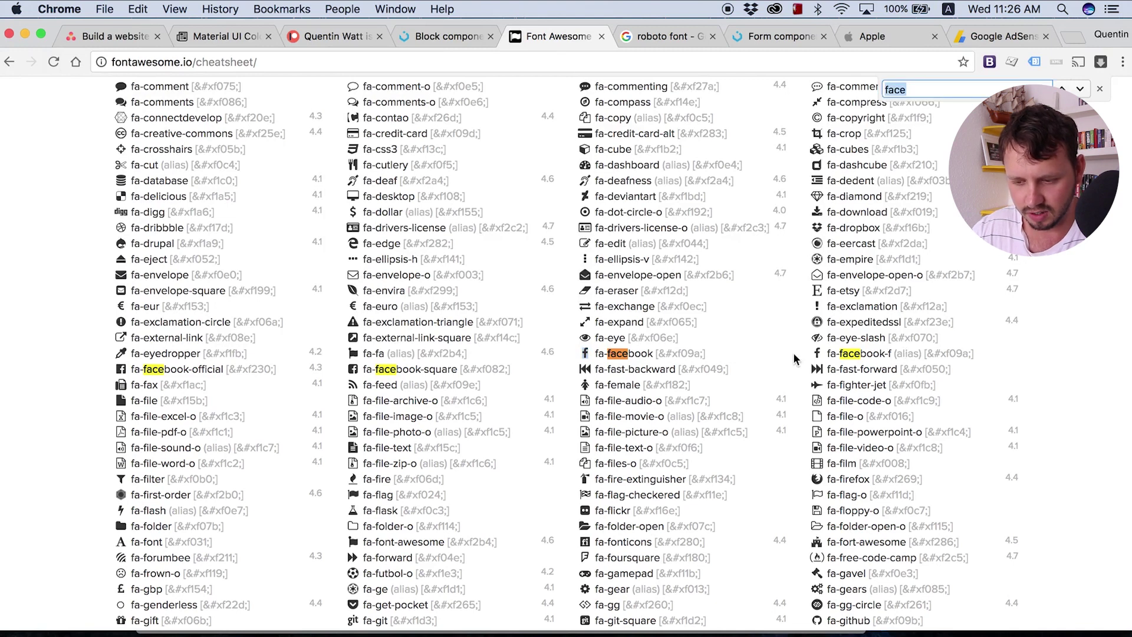
{"action": "type", "text": "copy"}
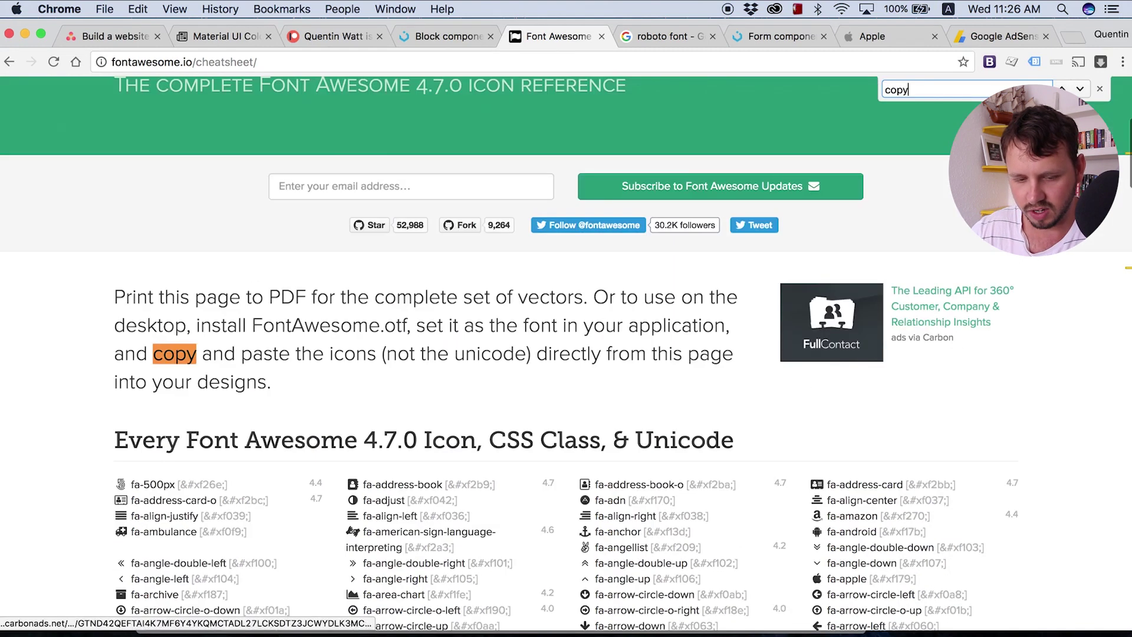
{"action": "type", "text": "right"}
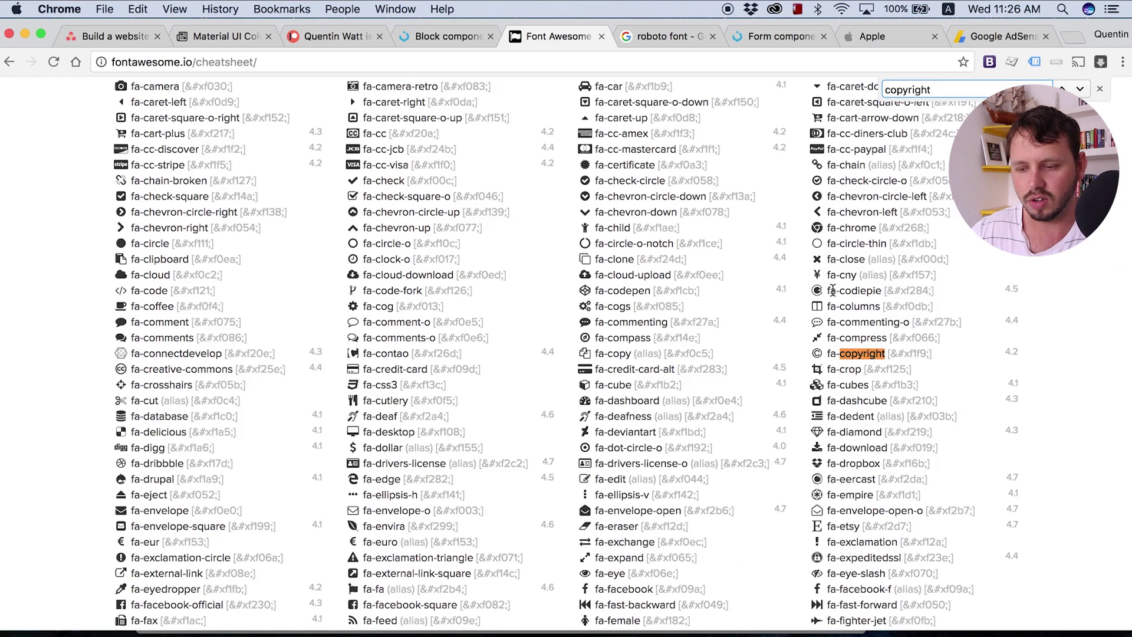
{"action": "left_click_drag", "start_coordinate": [822, 355], "coordinate": [814, 357]}
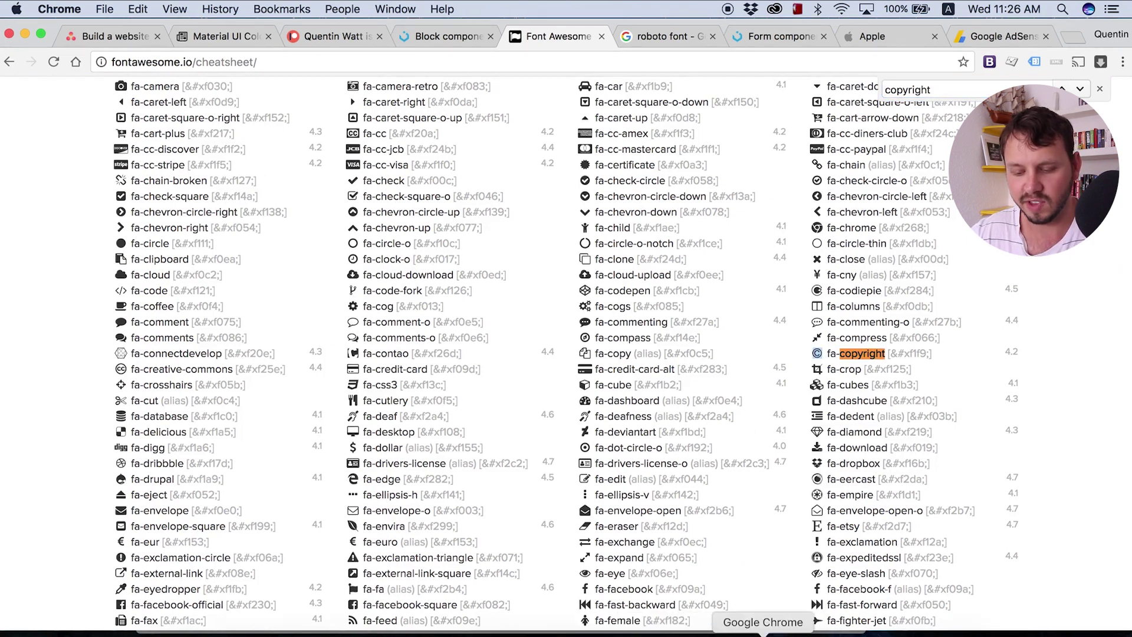
Edit the footer's right-hand text to read '© copyright LINK TRAVEL 2017'.
{"action": "left_click", "coordinate": [555, 633]}
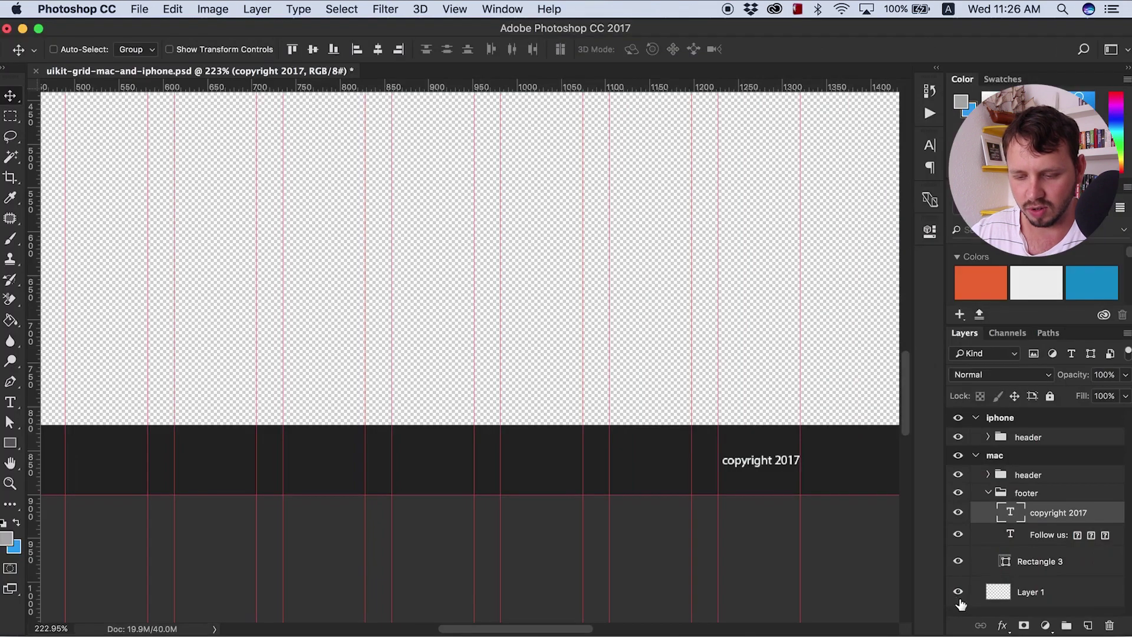
{"action": "double_click", "coordinate": [1008, 512]}
{"action": "key", "text": "Right"}
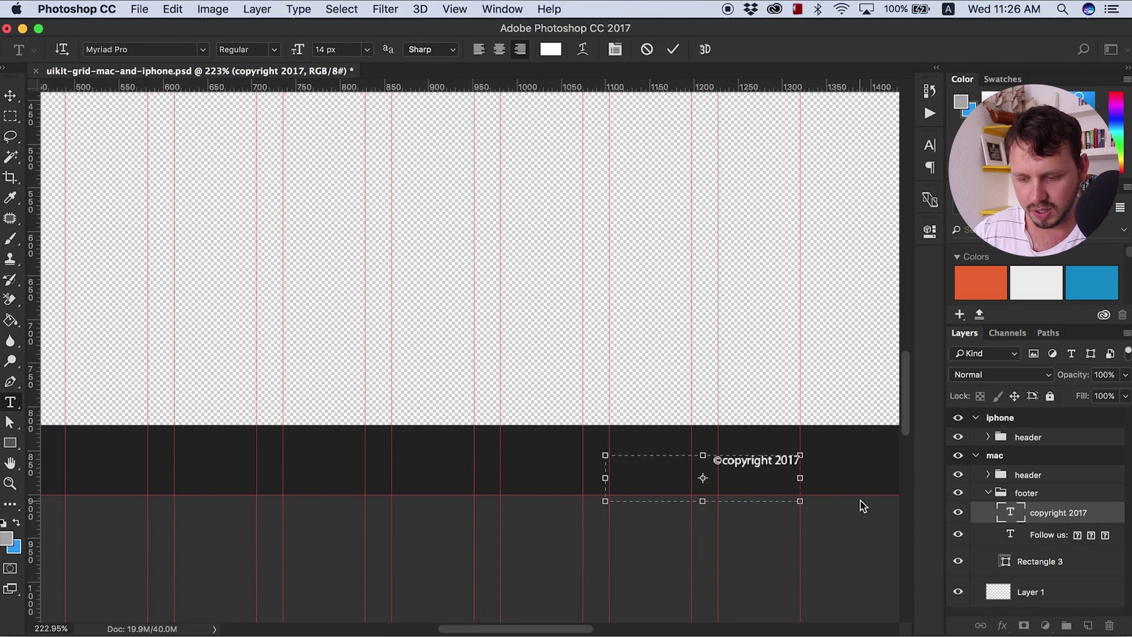
{"action": "left_click_drag", "start_coordinate": [703, 500], "coordinate": [709, 482]}
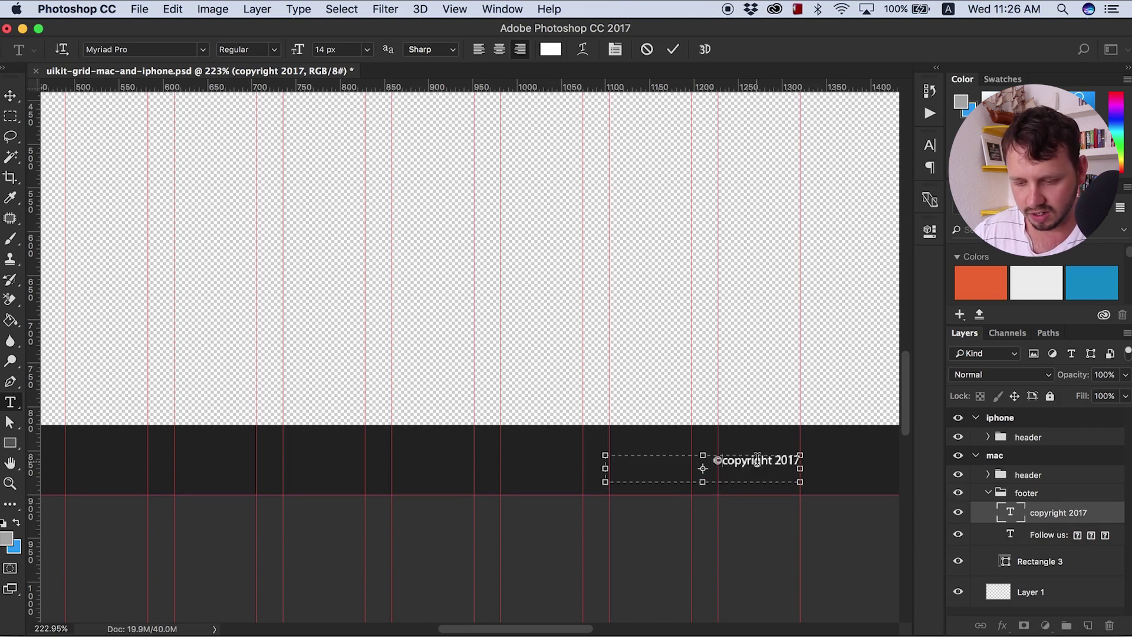
{"action": "scroll", "coordinate": [745, 463], "scroll_direction": "up", "scroll_amount": 10}
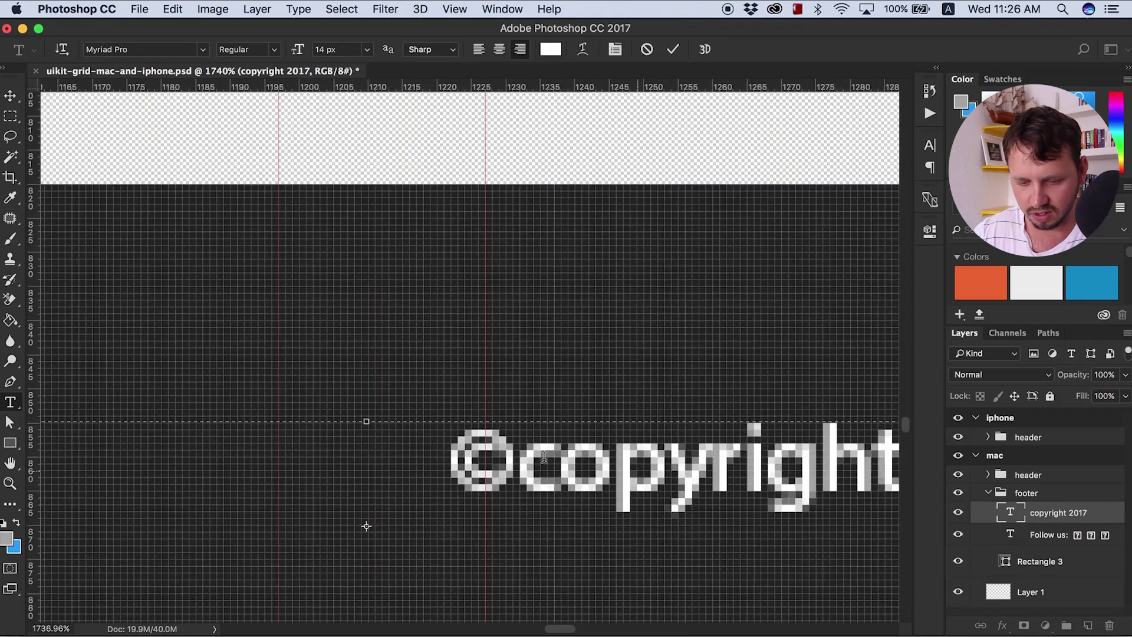
{"action": "left_click", "coordinate": [514, 455]}
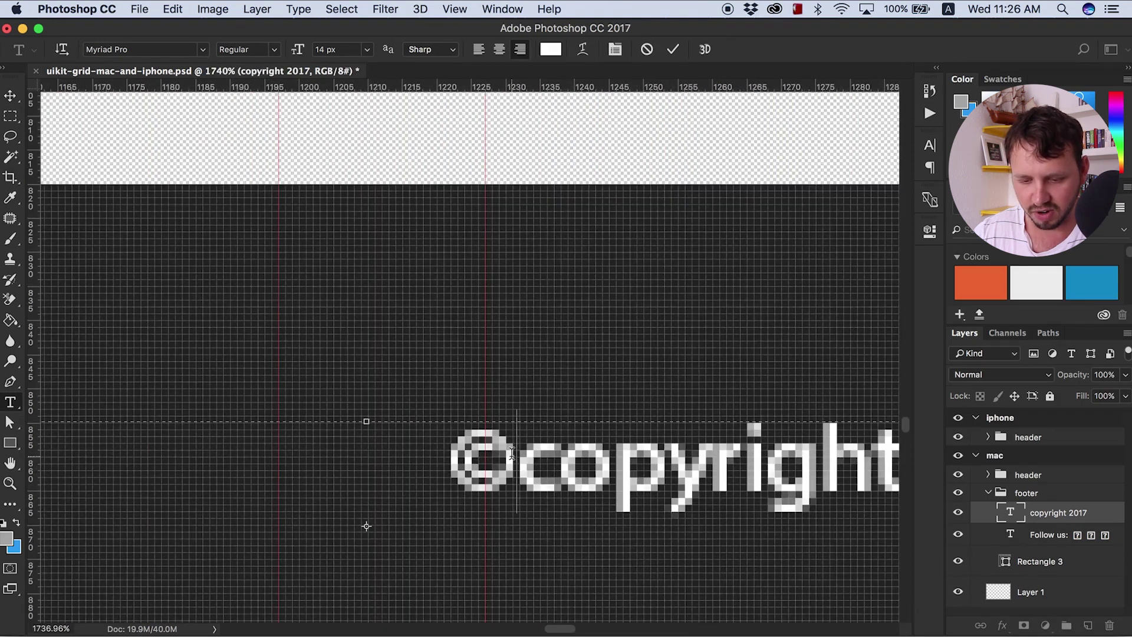
{"action": "scroll", "coordinate": [512, 453], "scroll_direction": "down", "scroll_amount": 5}
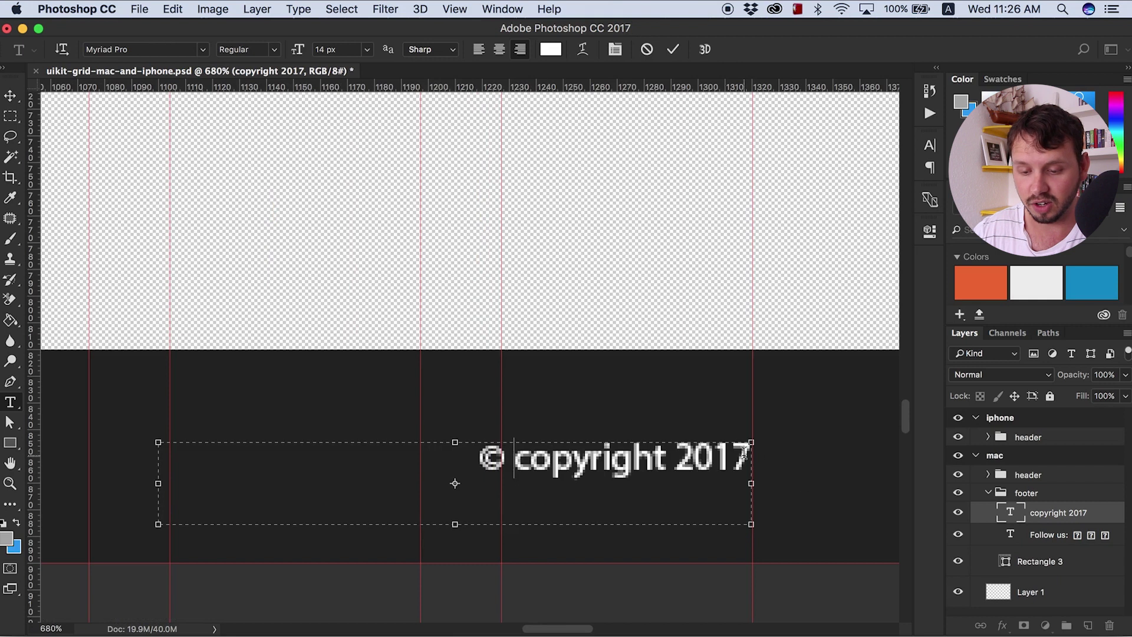
{"action": "left_click", "coordinate": [676, 457]}
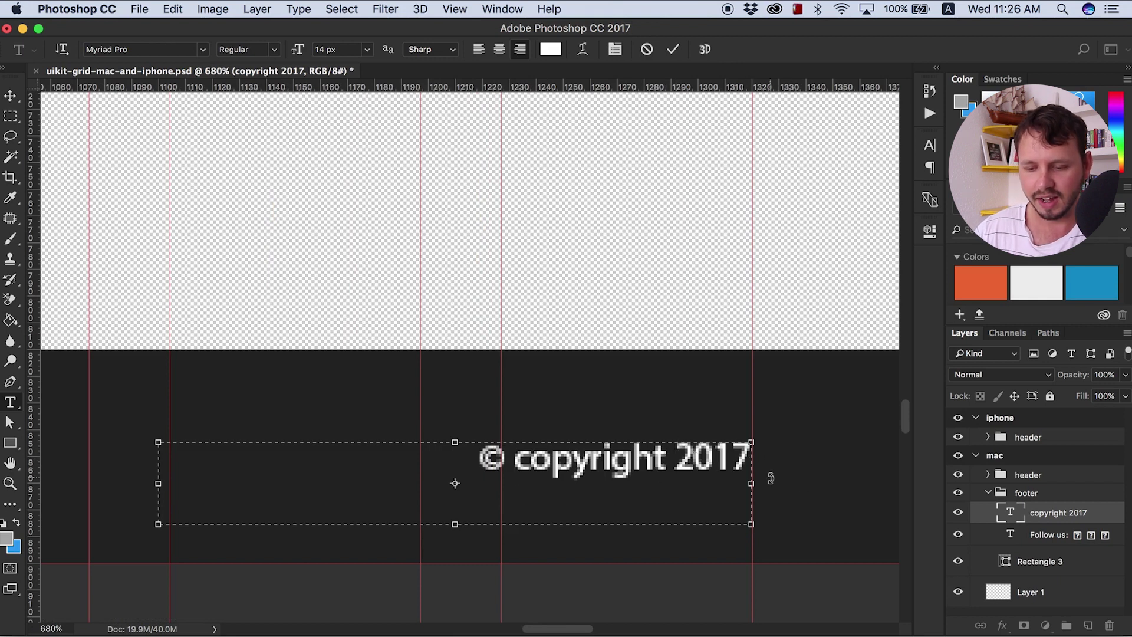
{"action": "scroll", "coordinate": [697, 479], "scroll_direction": "down", "scroll_amount": 2}
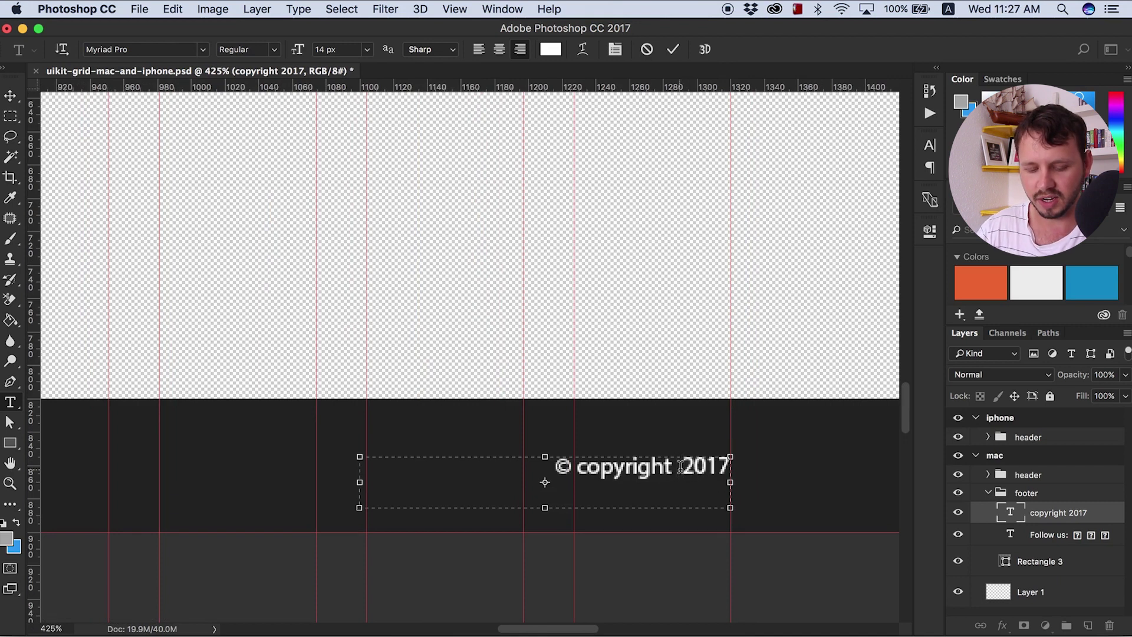
{"action": "type", "text": "LINK"}
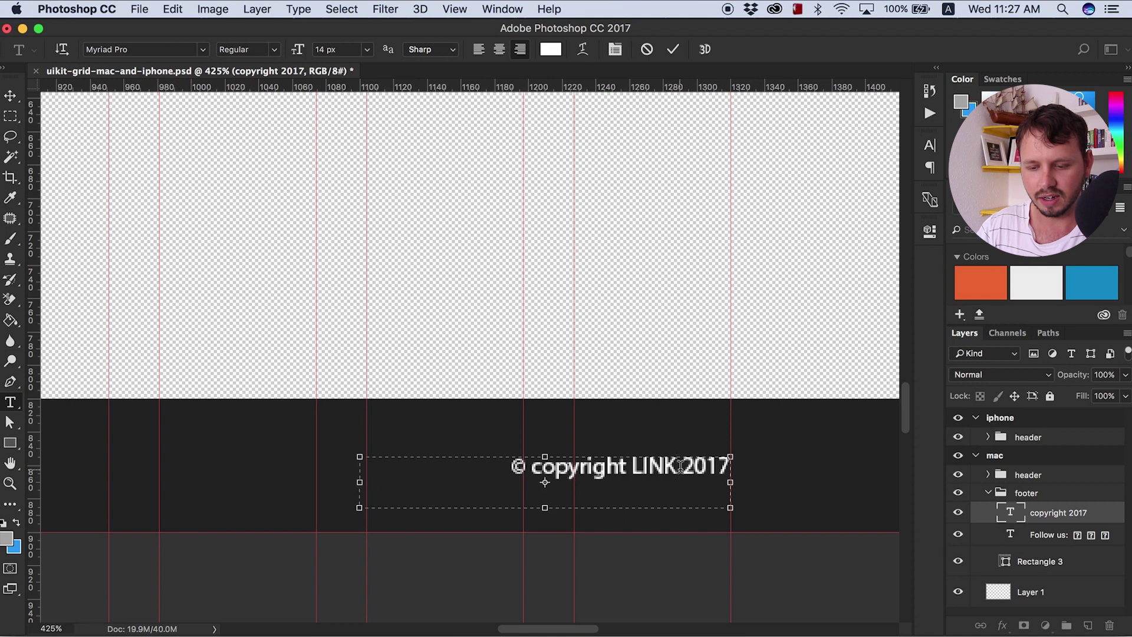
{"action": "key", "text": "BackSpace"}
{"action": "key", "text": "BackSpace"}
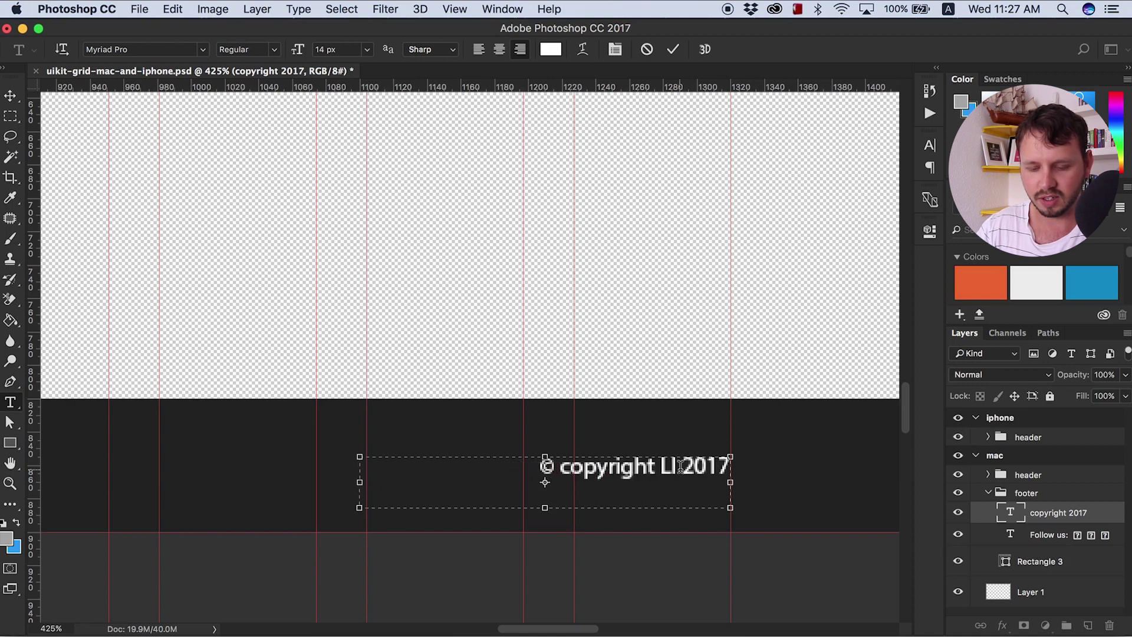
{"action": "type", "text": "NK TRAVEL"}
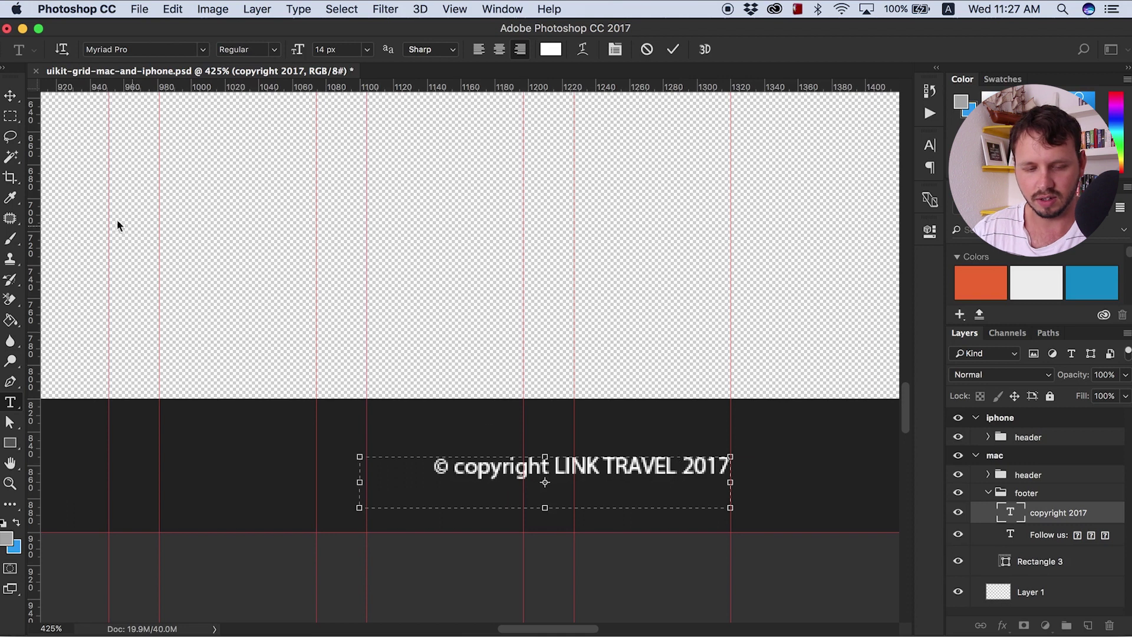
{"action": "left_click", "coordinate": [11, 101]}
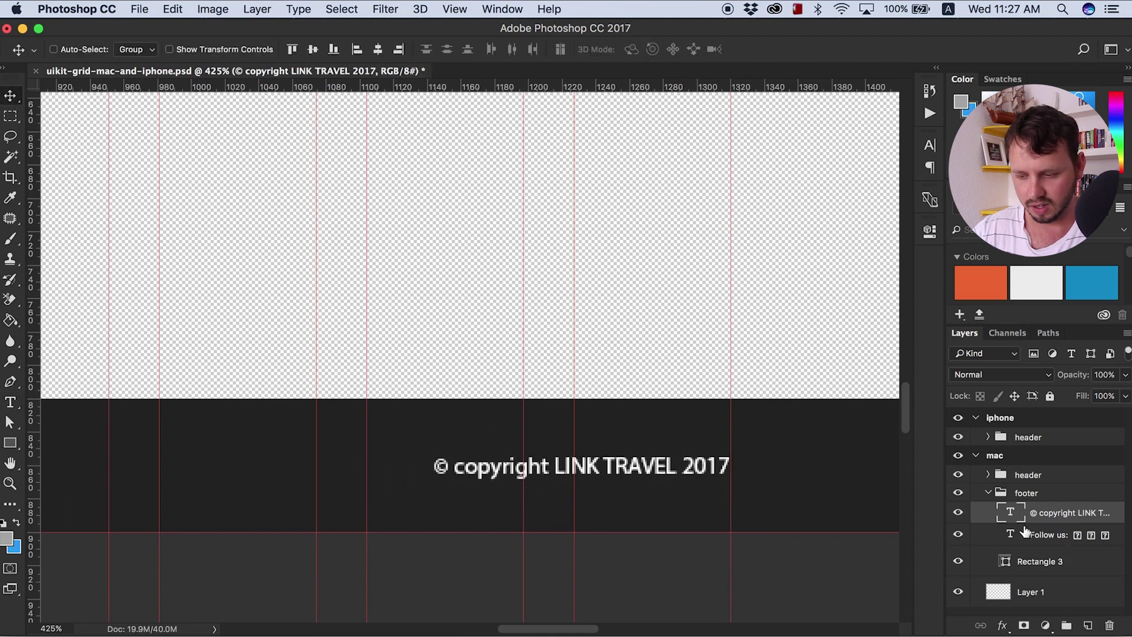
Shrink the copyright text box to 15 px tall and zoom out to review the footer.
{"action": "double_click", "coordinate": [1010, 513]}
{"action": "left_click_drag", "start_coordinate": [543, 508], "coordinate": [543, 481]}
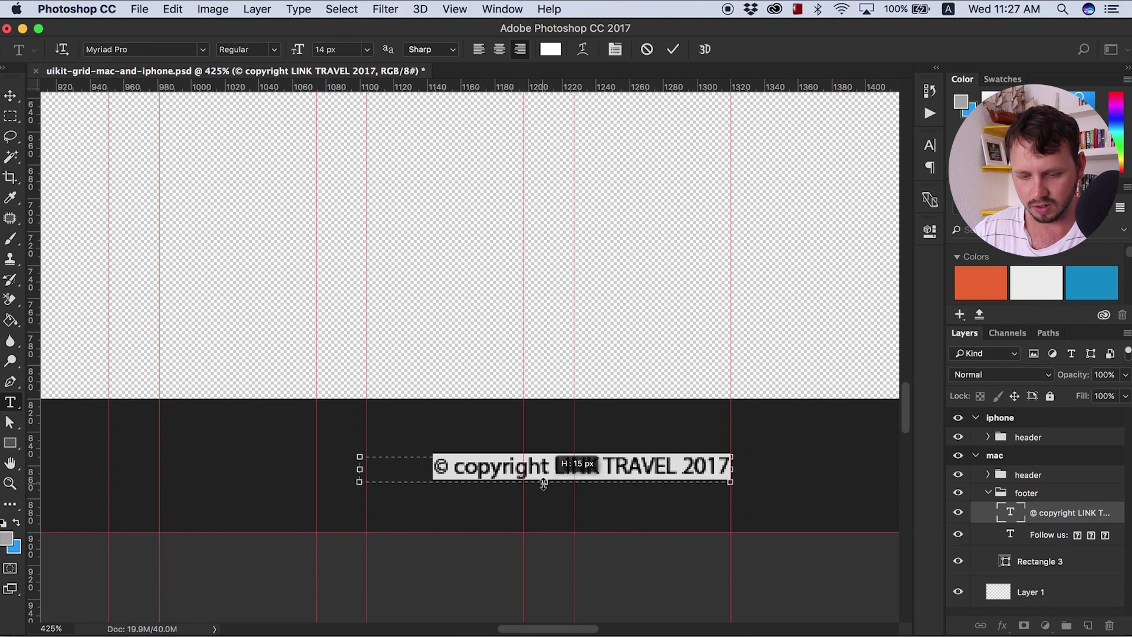
{"action": "left_click", "coordinate": [11, 96]}
{"action": "key", "text": "super+0"}
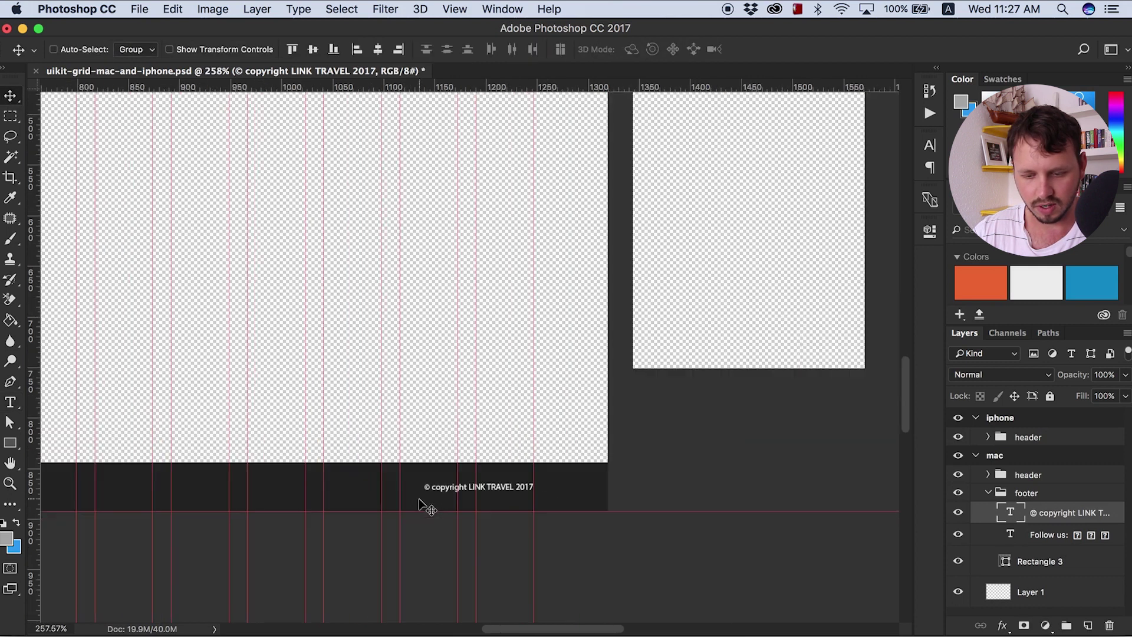
{"action": "left_click_drag", "start_coordinate": [480, 628], "coordinate": [460, 628]}
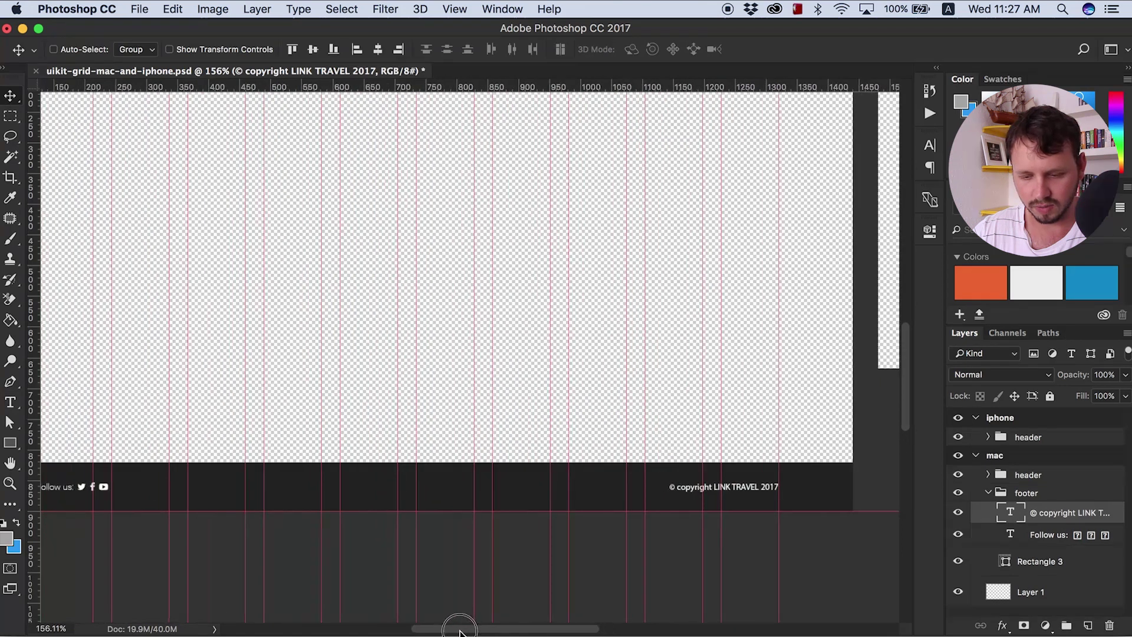
{"action": "mouse_move", "coordinate": [694, 495]}
{"action": "left_mouse_down"}
{"action": "mouse_move", "coordinate": [131, 491]}
{"action": "mouse_move", "coordinate": [705, 522]}
{"action": "mouse_move", "coordinate": [691, 517]}
{"action": "left_mouse_up"}
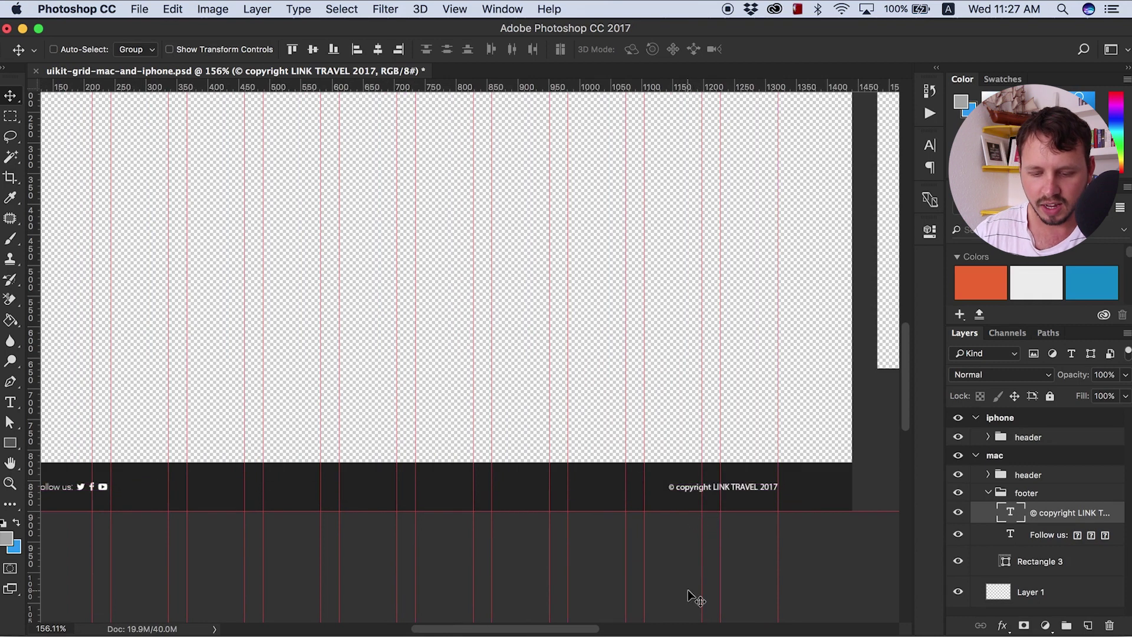
{"action": "left_click_drag", "start_coordinate": [582, 628], "coordinate": [566, 629]}
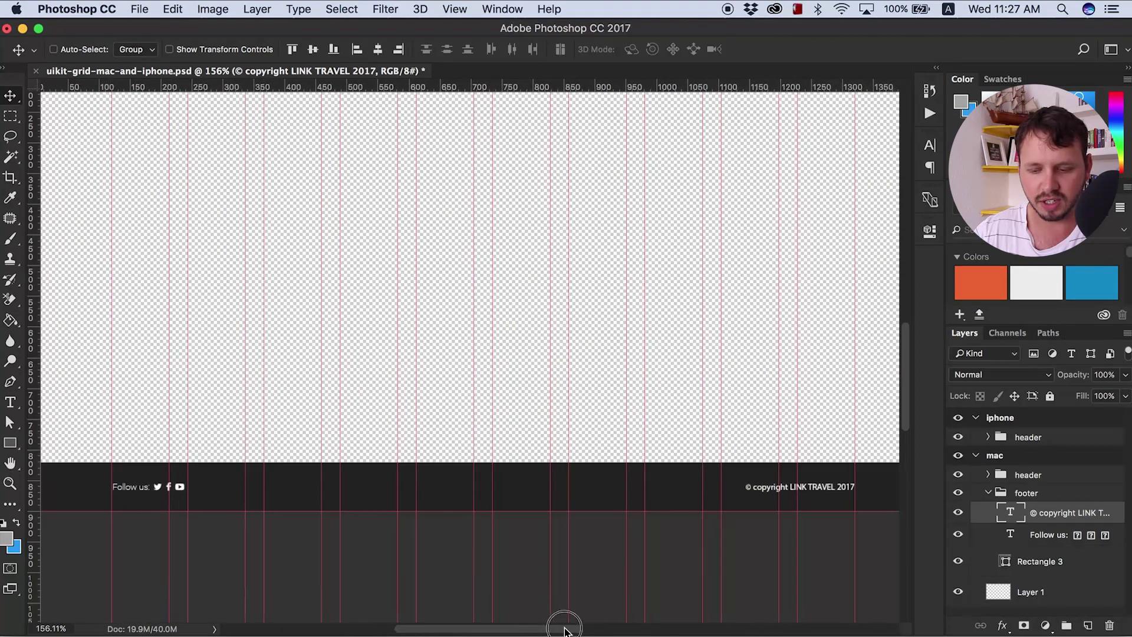
{"action": "scroll", "coordinate": [650, 444], "scroll_direction": "down", "scroll_amount": 3}
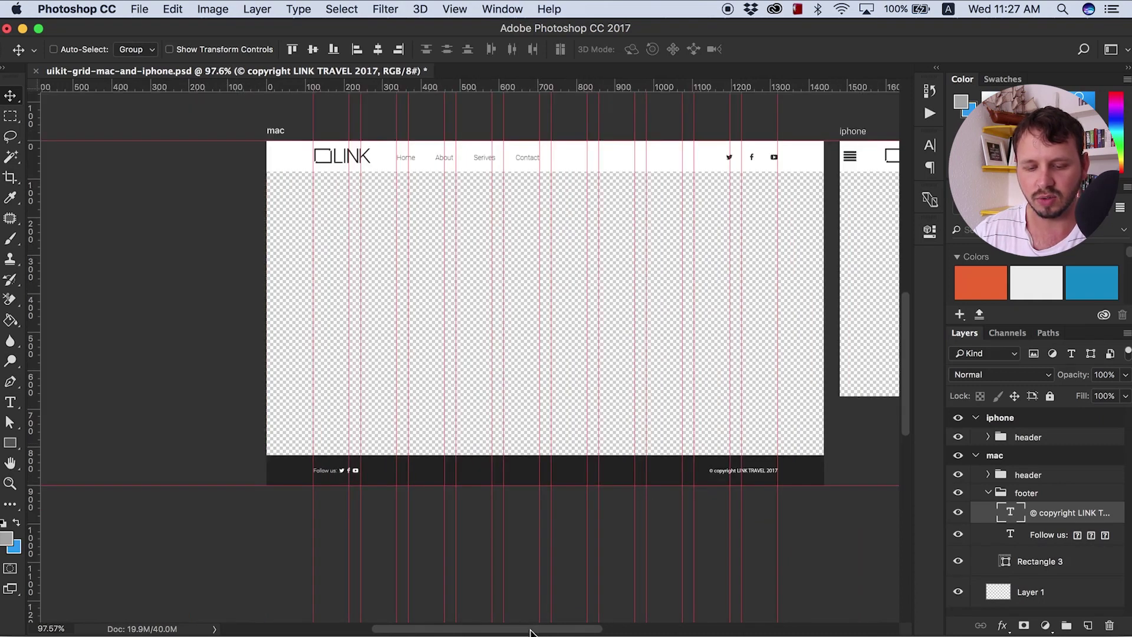
{"action": "left_click_drag", "start_coordinate": [530, 630], "coordinate": [568, 629]}
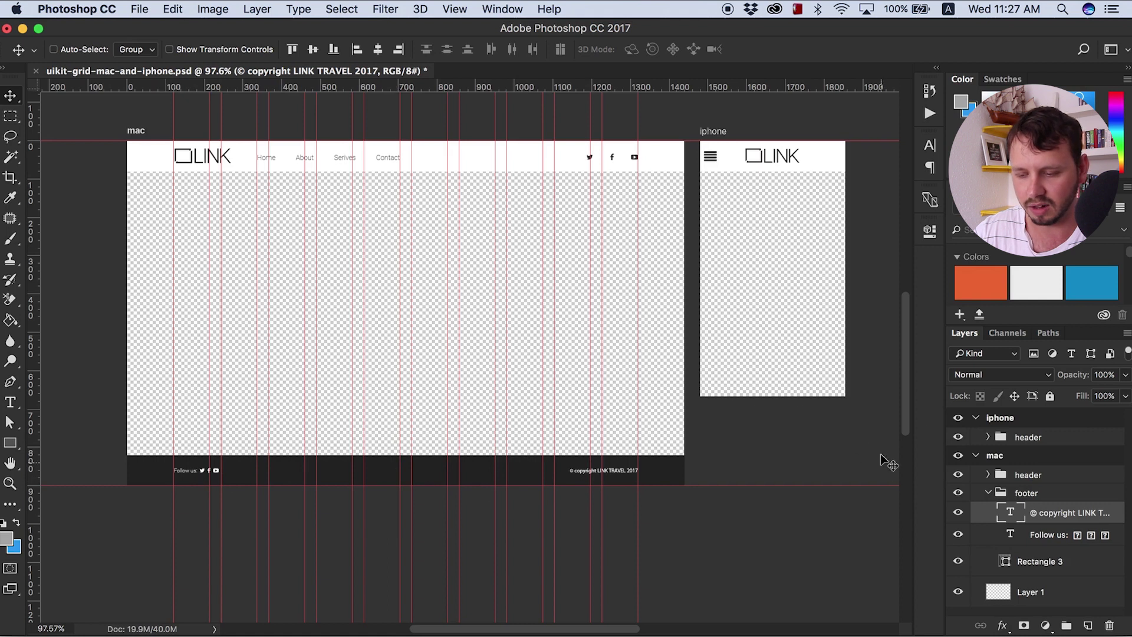
Create a new layer group named 'footer' inside the iphone group.
{"action": "left_click", "coordinate": [1001, 493]}
{"action": "left_click", "coordinate": [989, 493]}
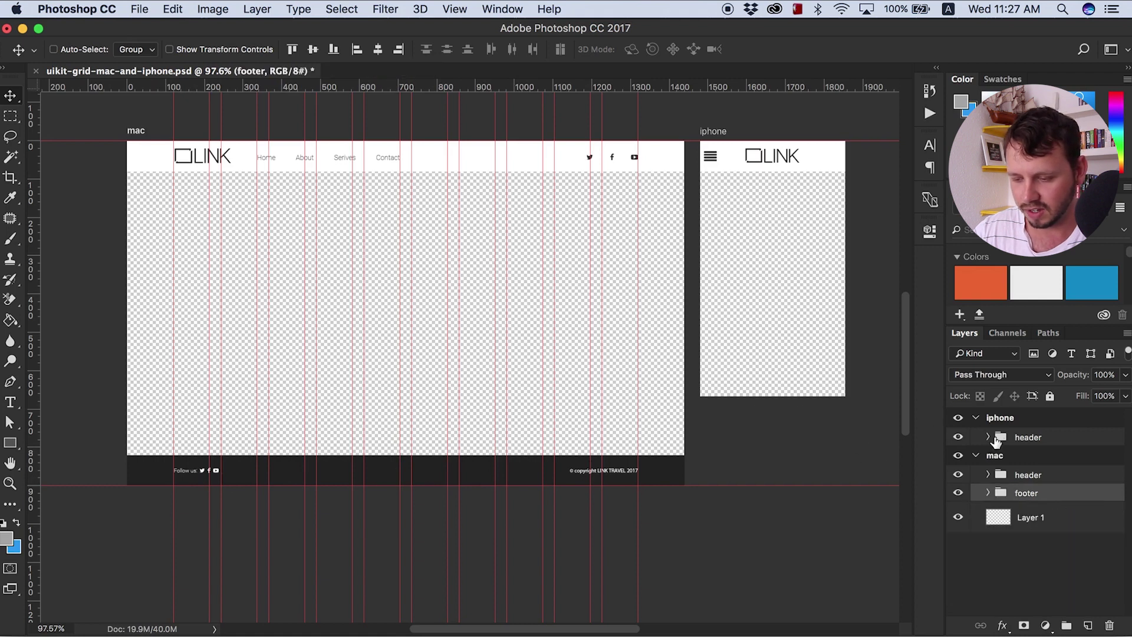
{"action": "left_click", "coordinate": [998, 422]}
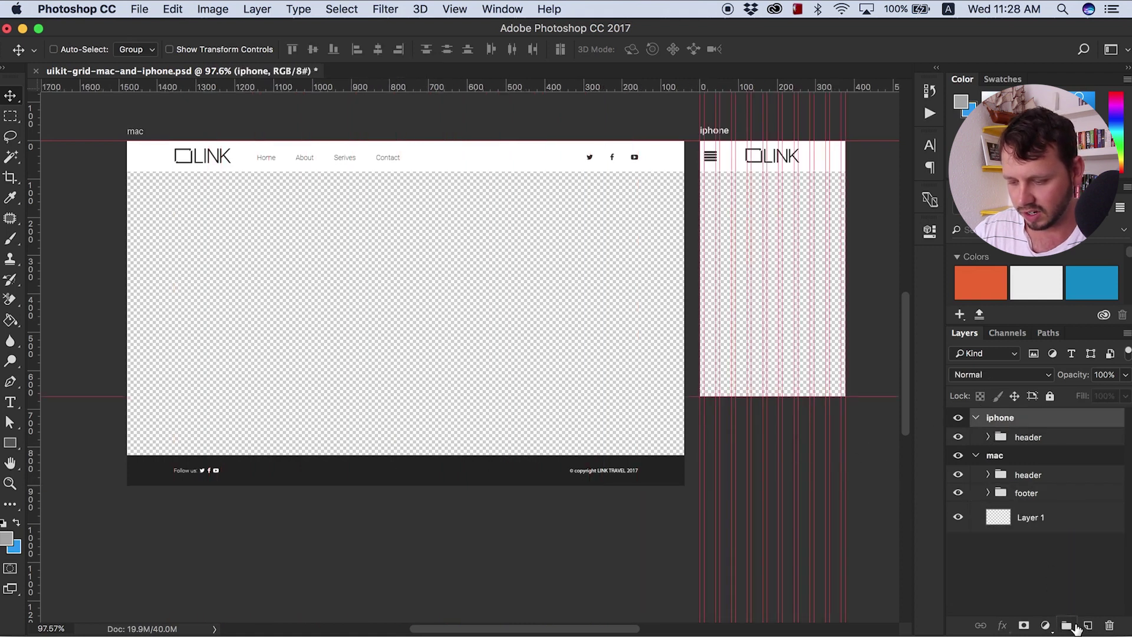
{"action": "left_click", "coordinate": [1067, 625]}
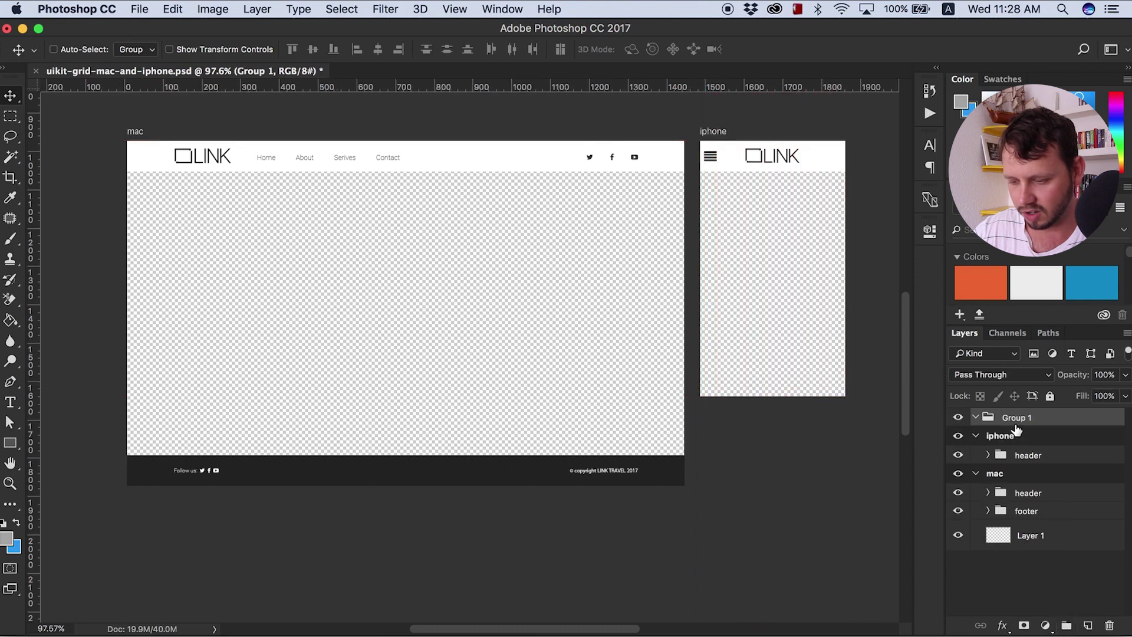
{"action": "left_click_drag", "start_coordinate": [1013, 423], "coordinate": [1015, 445]}
{"action": "double_click", "coordinate": [1026, 437]}
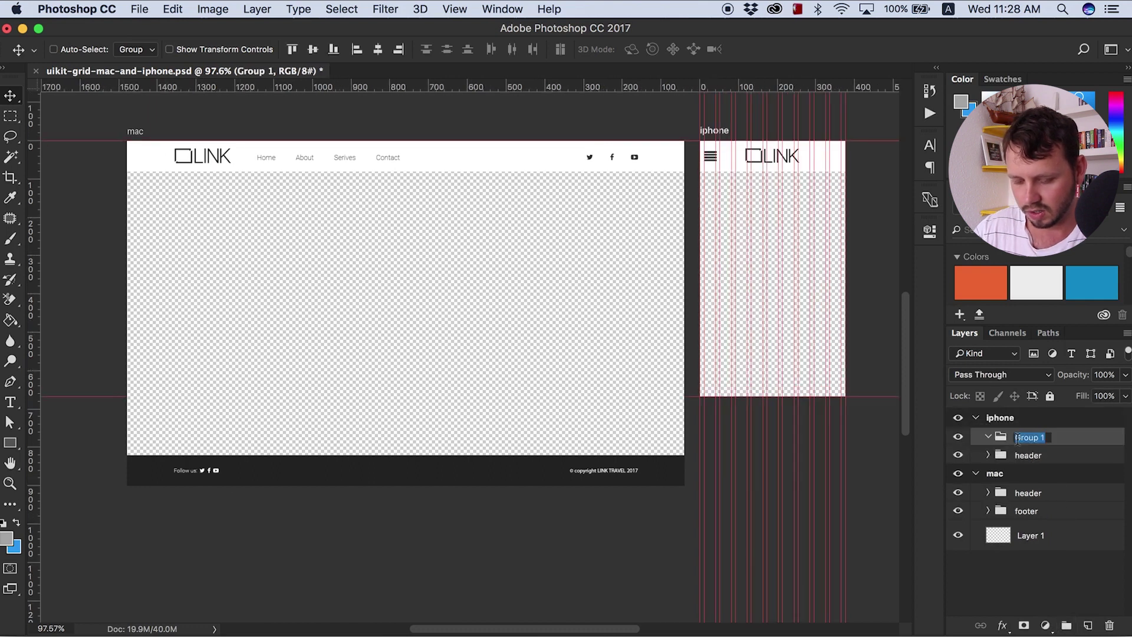
{"action": "type", "text": "footer"}
{"action": "key", "text": "Return"}
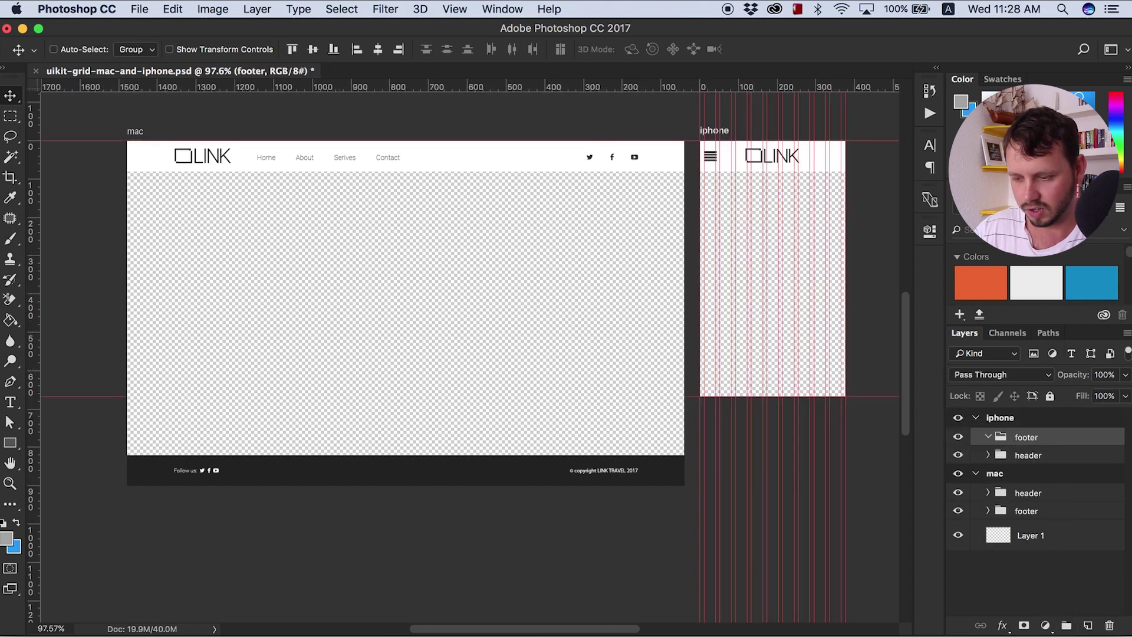
Draw a 375 × 160 px rectangle.
{"action": "left_click", "coordinate": [10, 443]}
{"action": "left_click", "coordinate": [702, 357]}
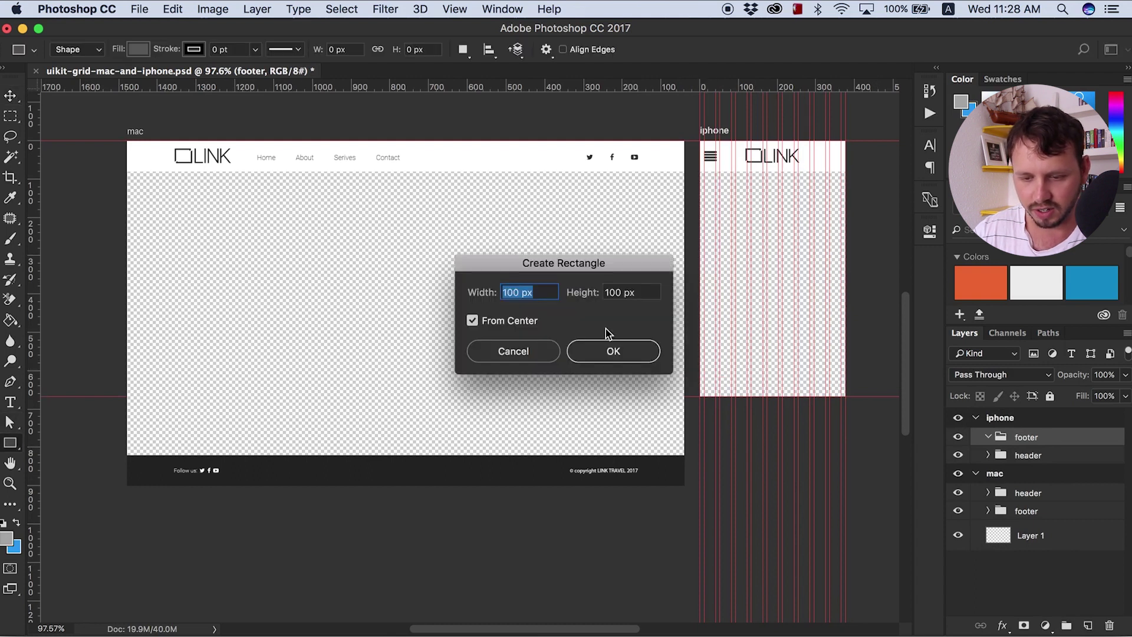
{"action": "left_click", "coordinate": [509, 286]}
{"action": "left_click", "coordinate": [479, 293]}
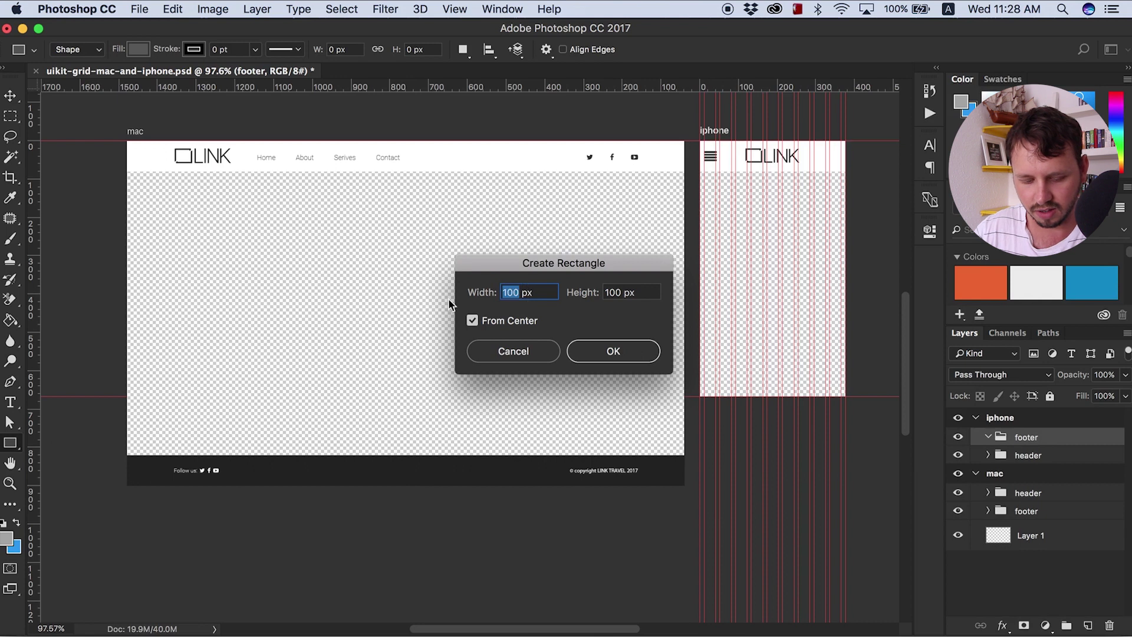
{"action": "type", "text": "375"}
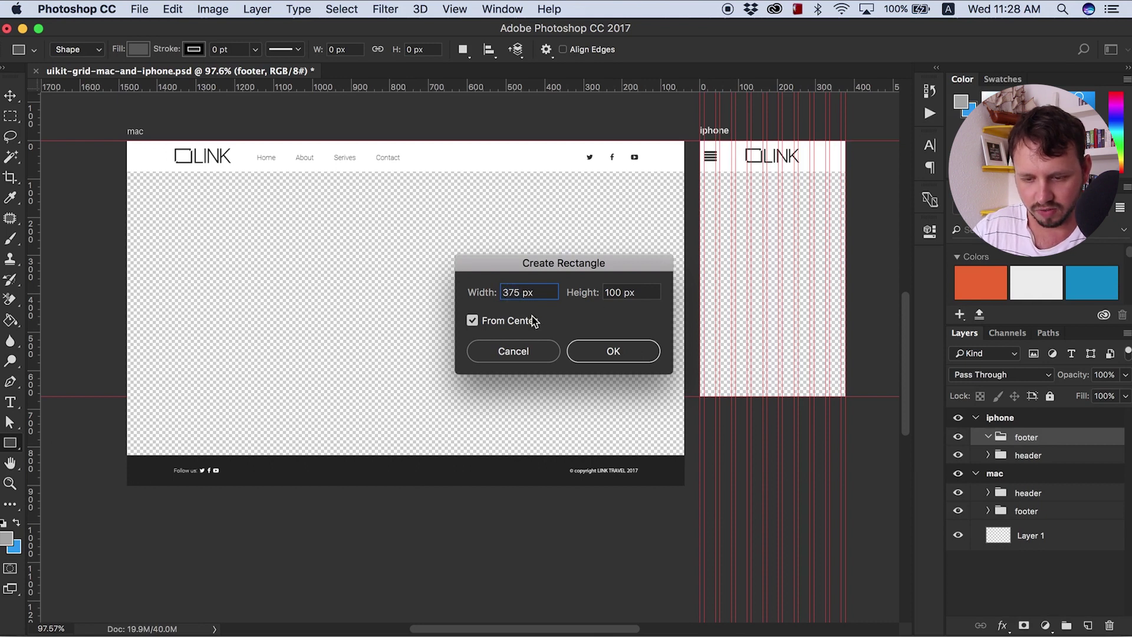
{"action": "double_click", "coordinate": [623, 295]}
{"action": "type", "text": "160"}
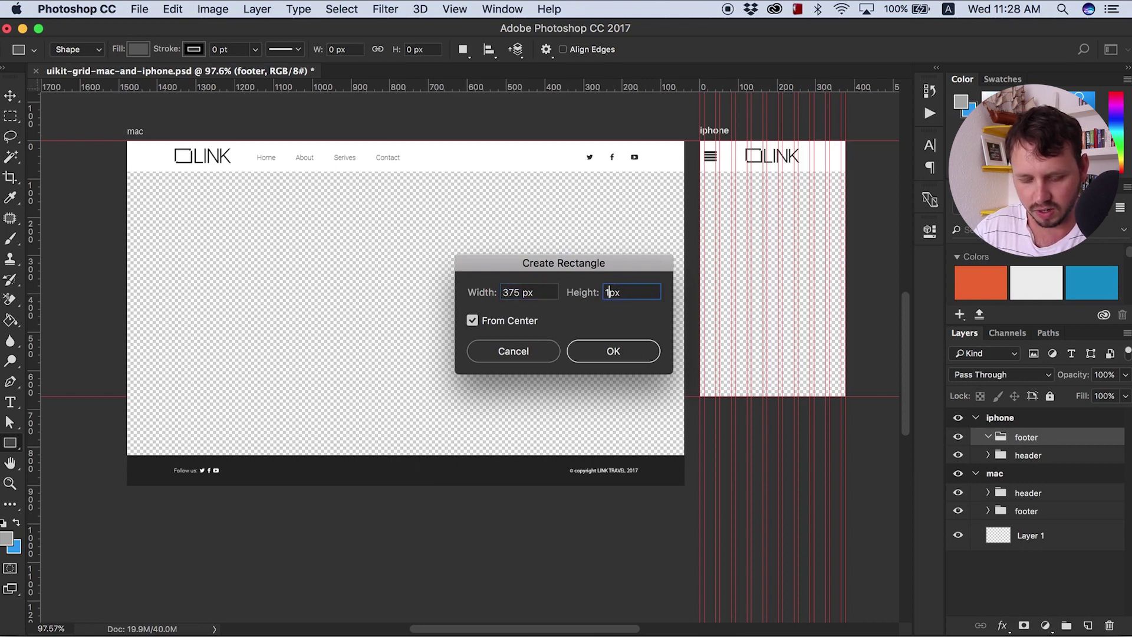
{"action": "left_click", "coordinate": [602, 352]}
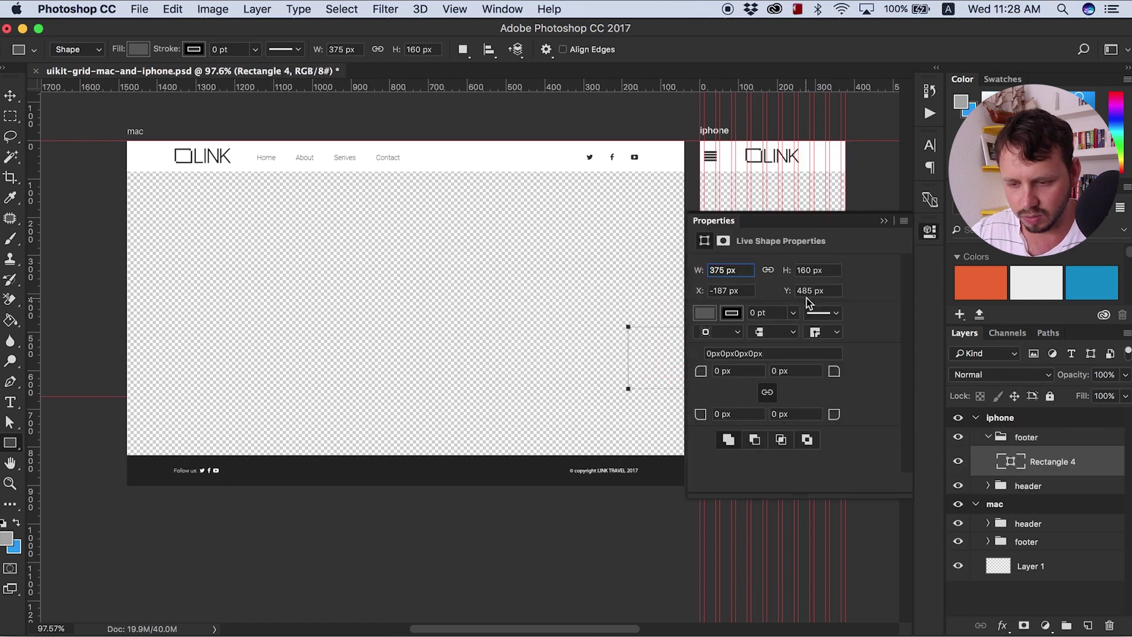
{"action": "left_click", "coordinate": [931, 233]}
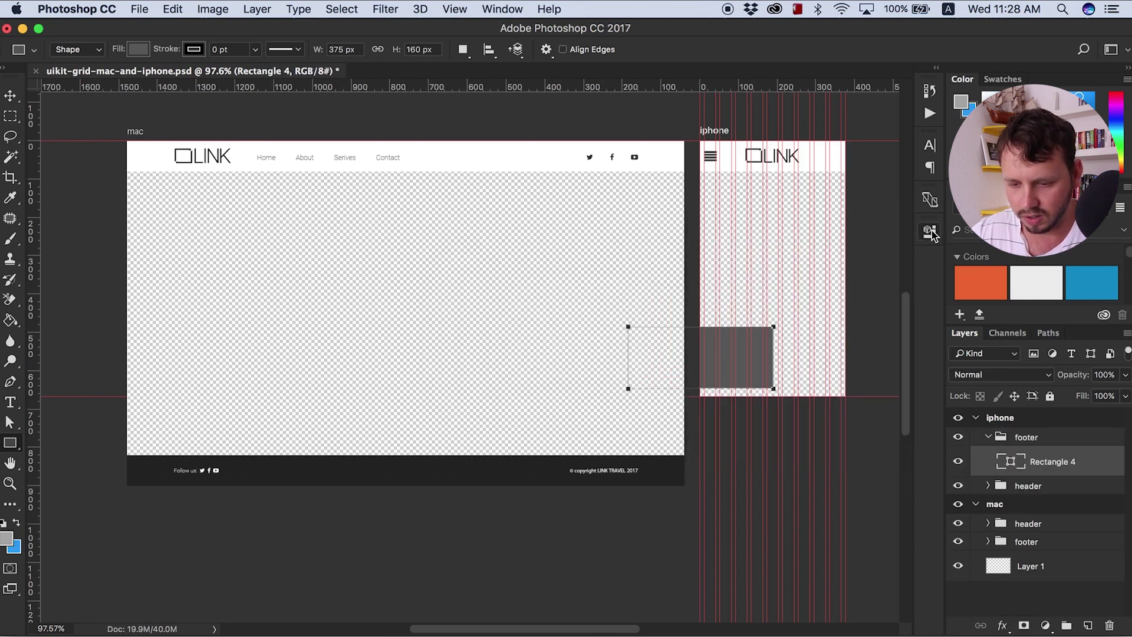
Move the rectangle to the iphone artboard's bottom edge and open its fill colour.
{"action": "left_click", "coordinate": [10, 96]}
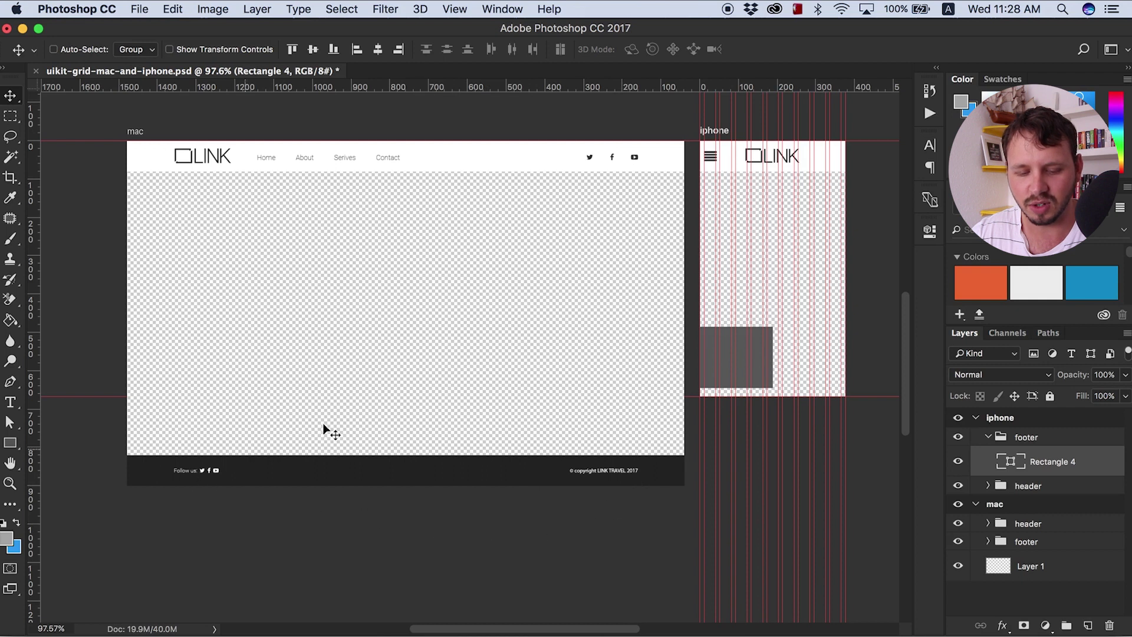
{"action": "left_click", "coordinate": [727, 358]}
{"action": "left_click_drag", "start_coordinate": [727, 358], "coordinate": [789, 363]}
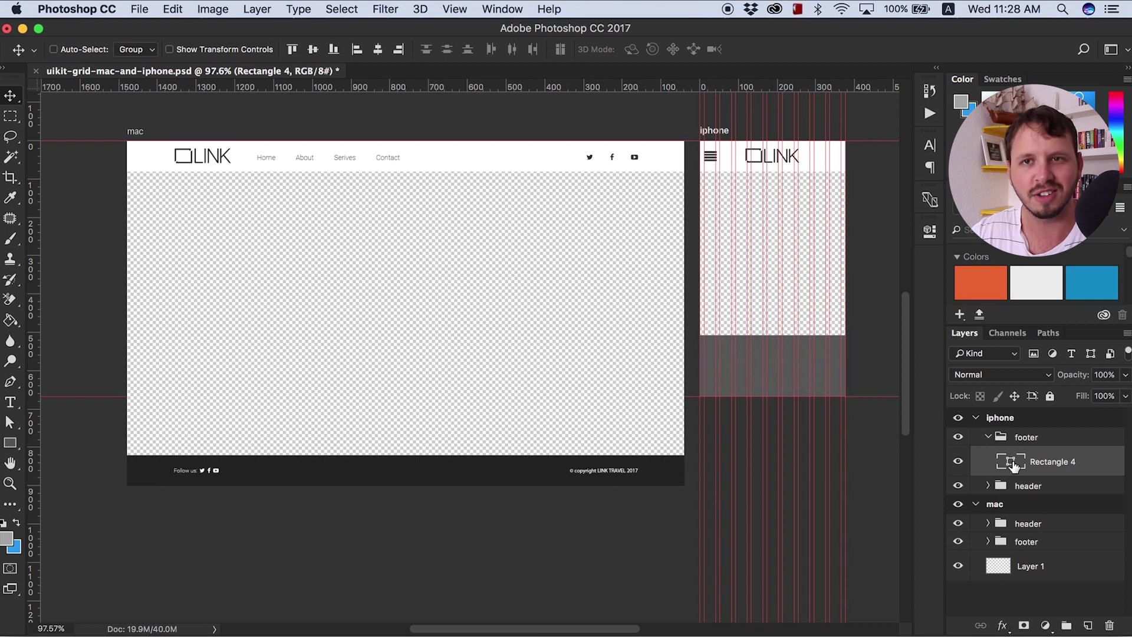
{"action": "double_click", "coordinate": [1014, 466]}
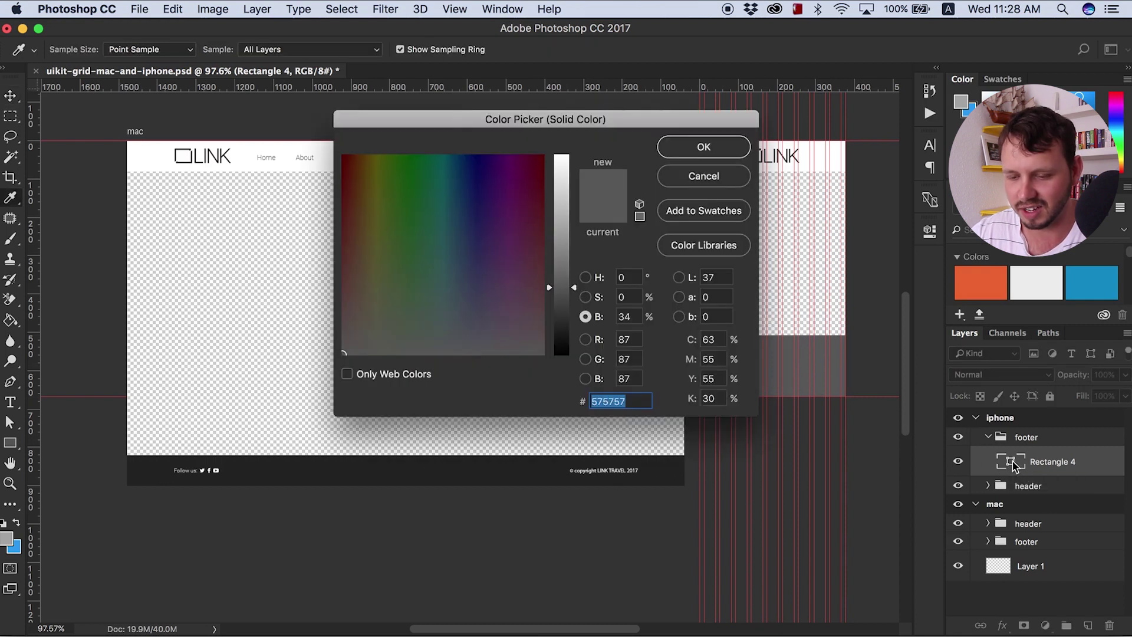
Set the iphone footer rectangle's fill colour to #222.
{"action": "type", "text": "222"}
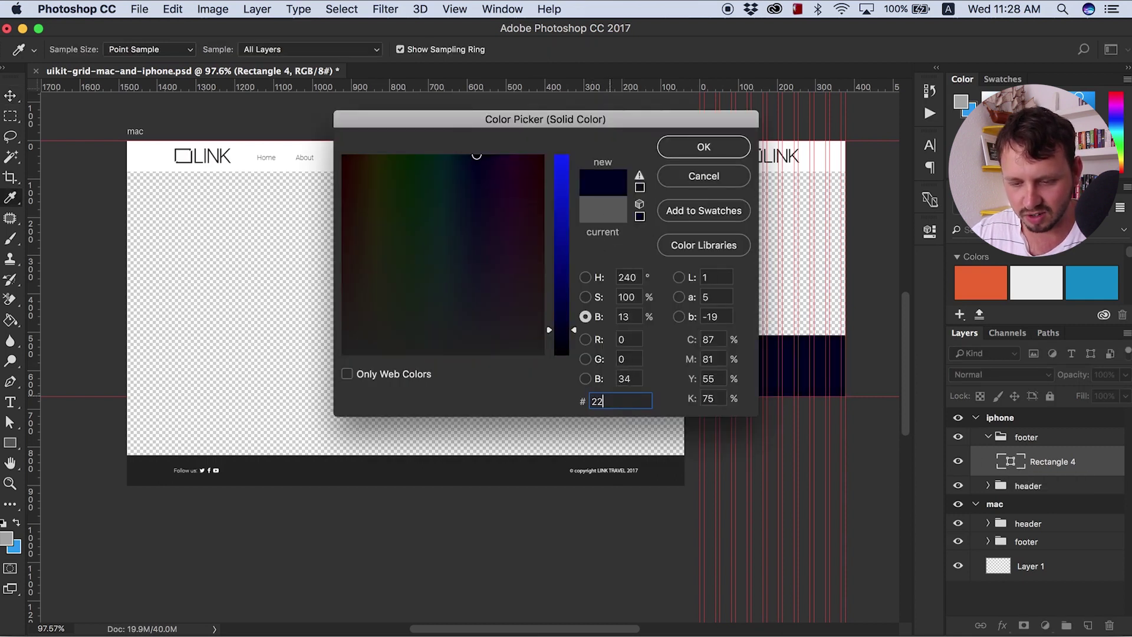
{"action": "left_click", "coordinate": [704, 147]}
{"action": "key", "text": "v"}
{"action": "scroll", "coordinate": [861, 400], "scroll_direction": "up", "scroll_amount": 10}
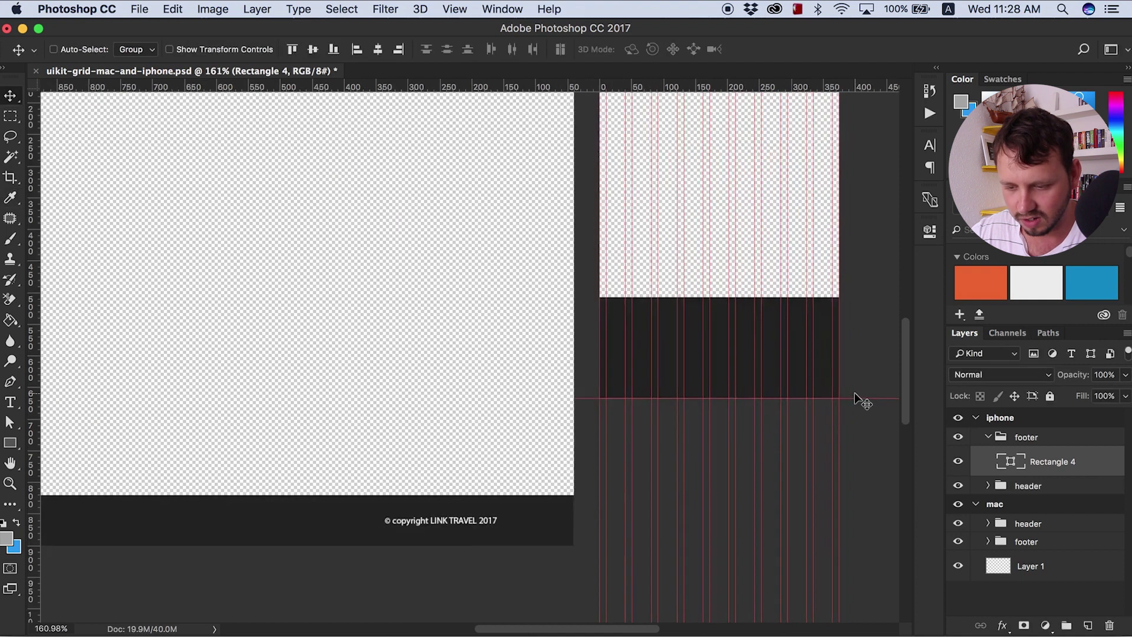
{"action": "scroll", "coordinate": [861, 400], "scroll_direction": "down", "scroll_amount": 4}
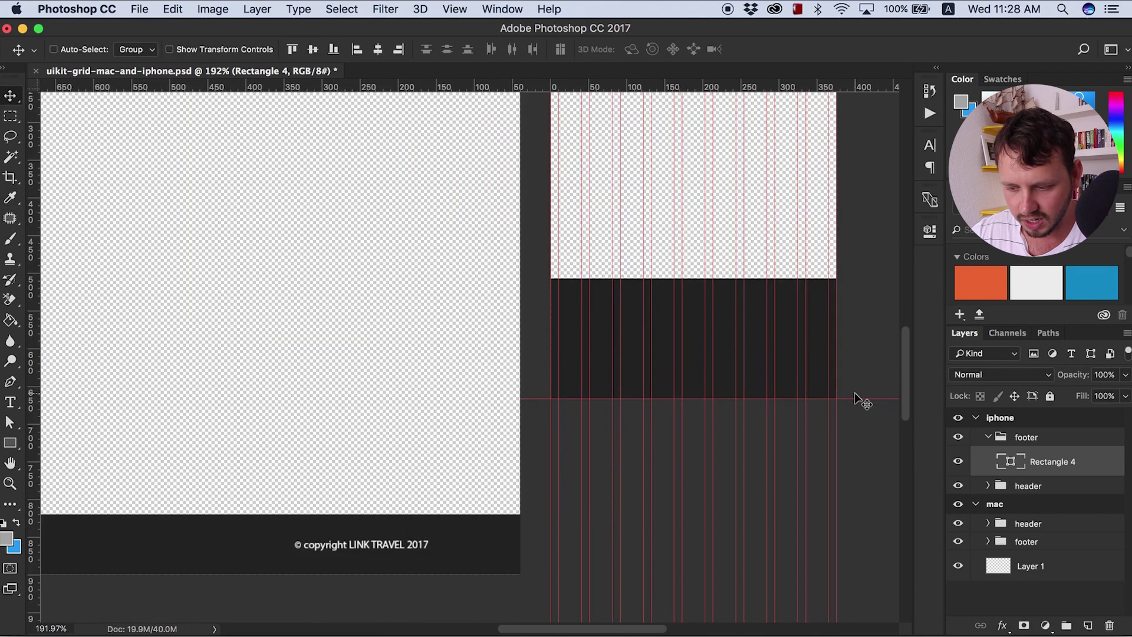
Duplicate the mac copyright and Follow us layers into the iphone footer group.
{"action": "left_click", "coordinate": [989, 542]}
{"action": "left_click", "coordinate": [1023, 563]}
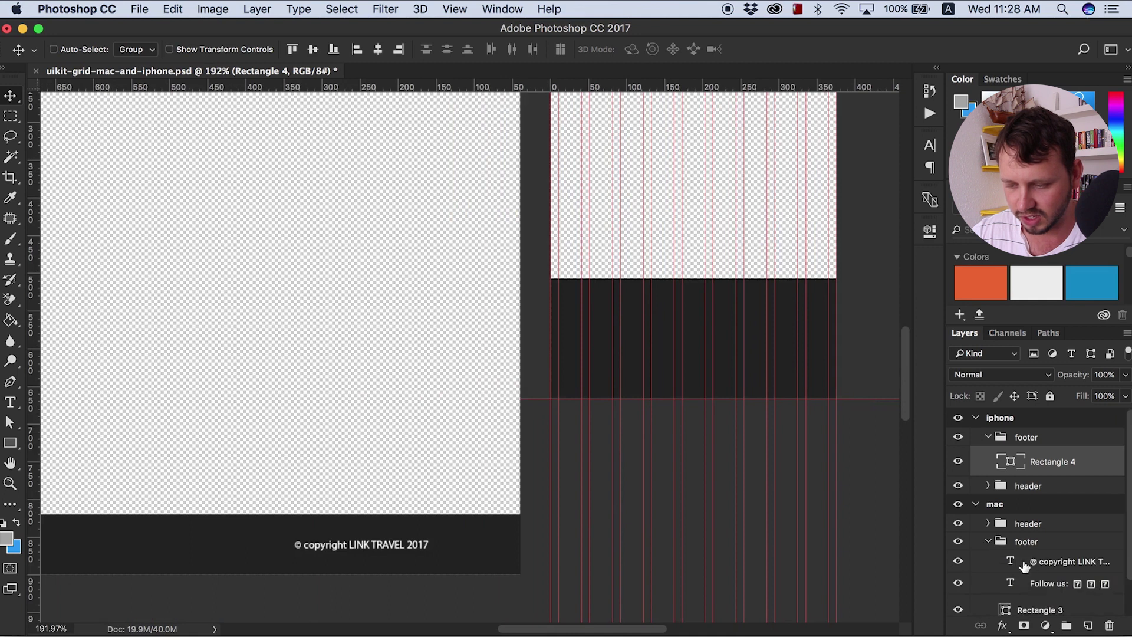
{"action": "left_click", "coordinate": [1026, 584], "text": "shift"}
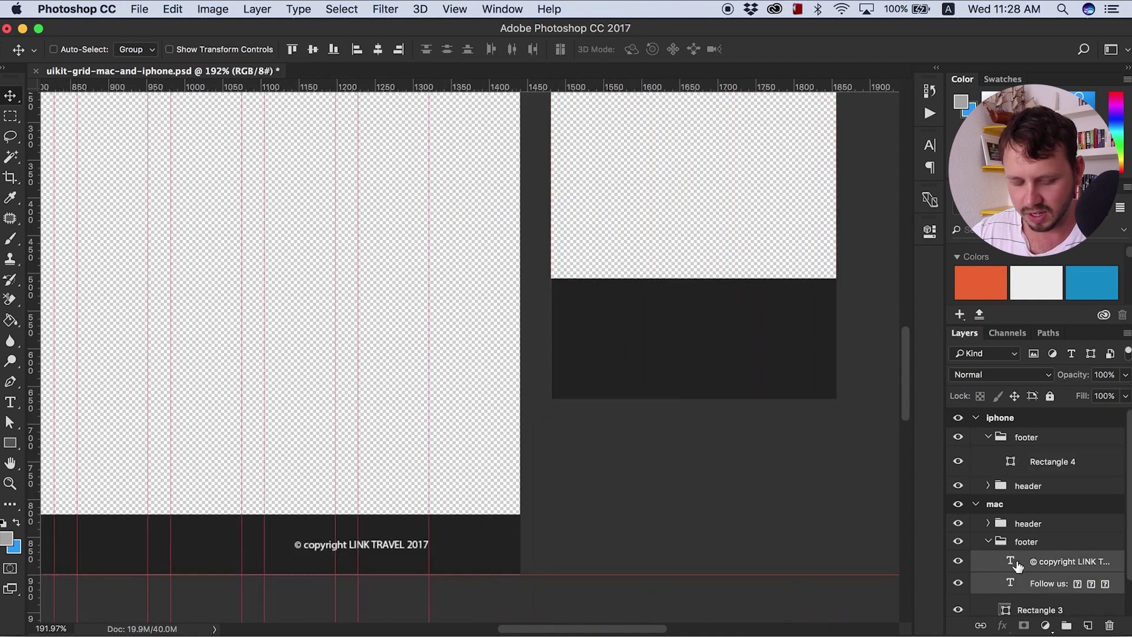
{"action": "key", "text": "super+j"}
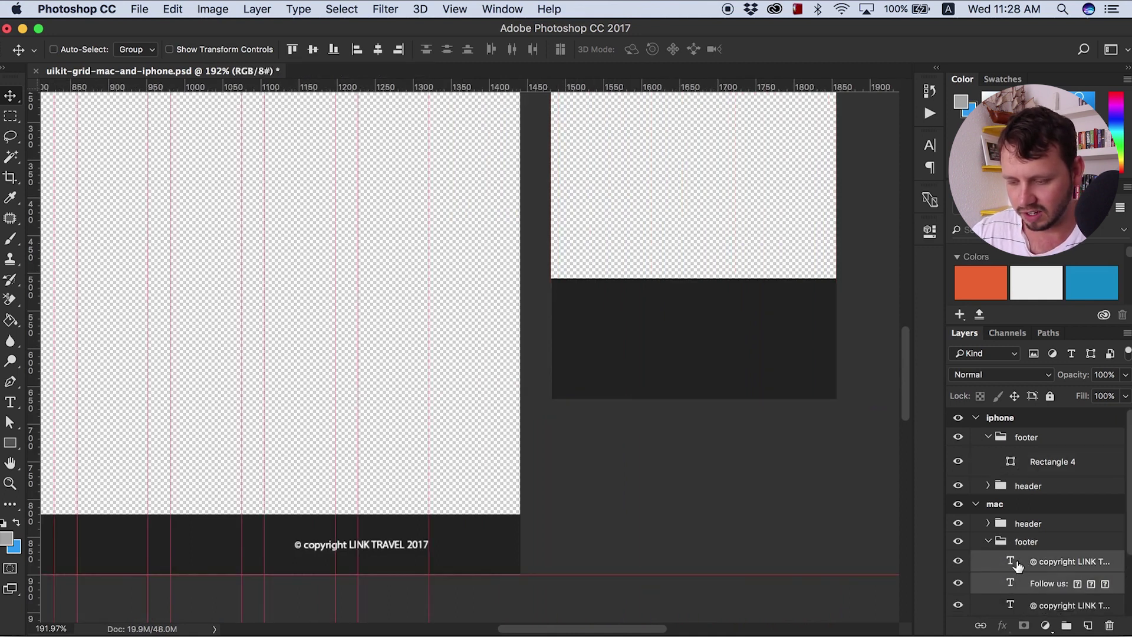
{"action": "left_click_drag", "start_coordinate": [1017, 565], "coordinate": [1020, 468]}
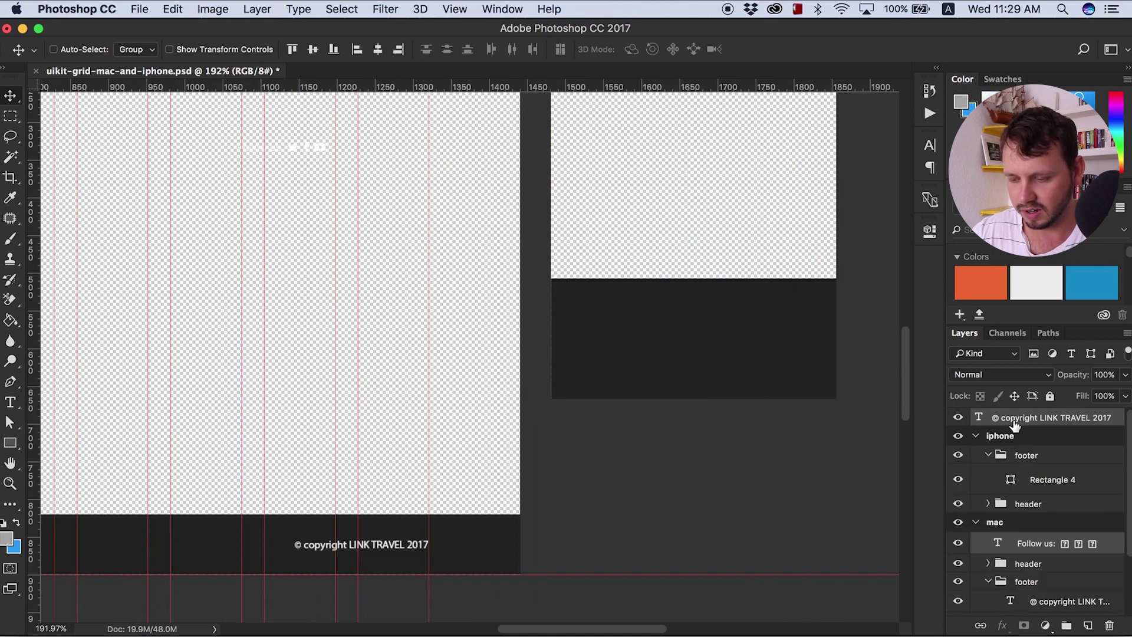
{"action": "left_click", "coordinate": [996, 420]}
{"action": "left_click_drag", "start_coordinate": [996, 425], "coordinate": [1020, 466]}
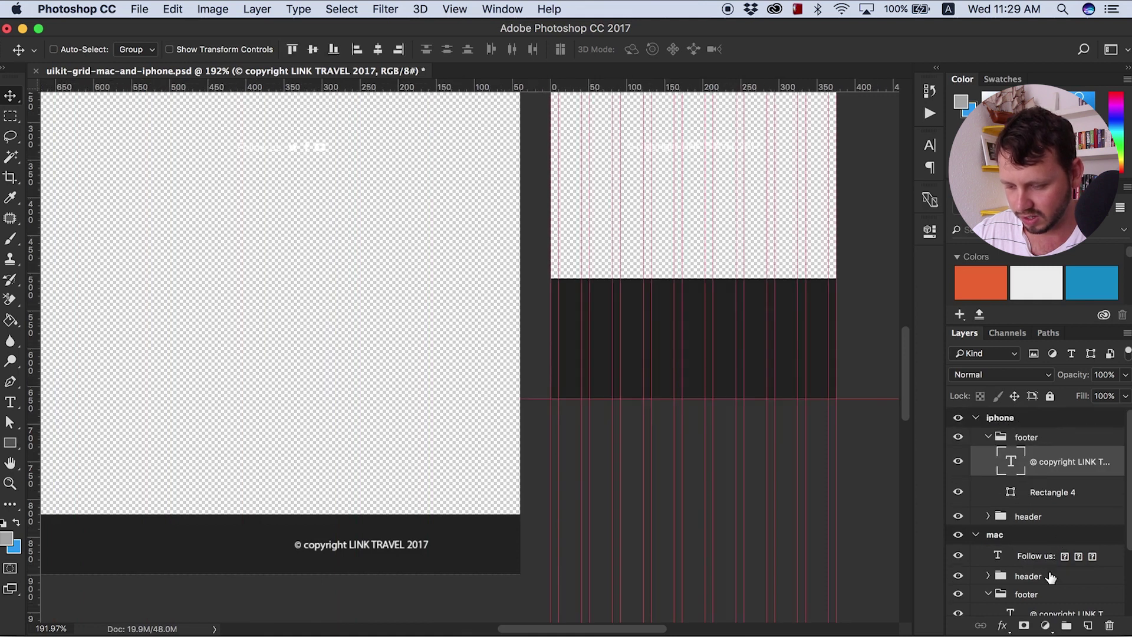
{"action": "left_click", "coordinate": [1036, 612]}
{"action": "left_click_drag", "start_coordinate": [1036, 612], "coordinate": [1015, 472]}
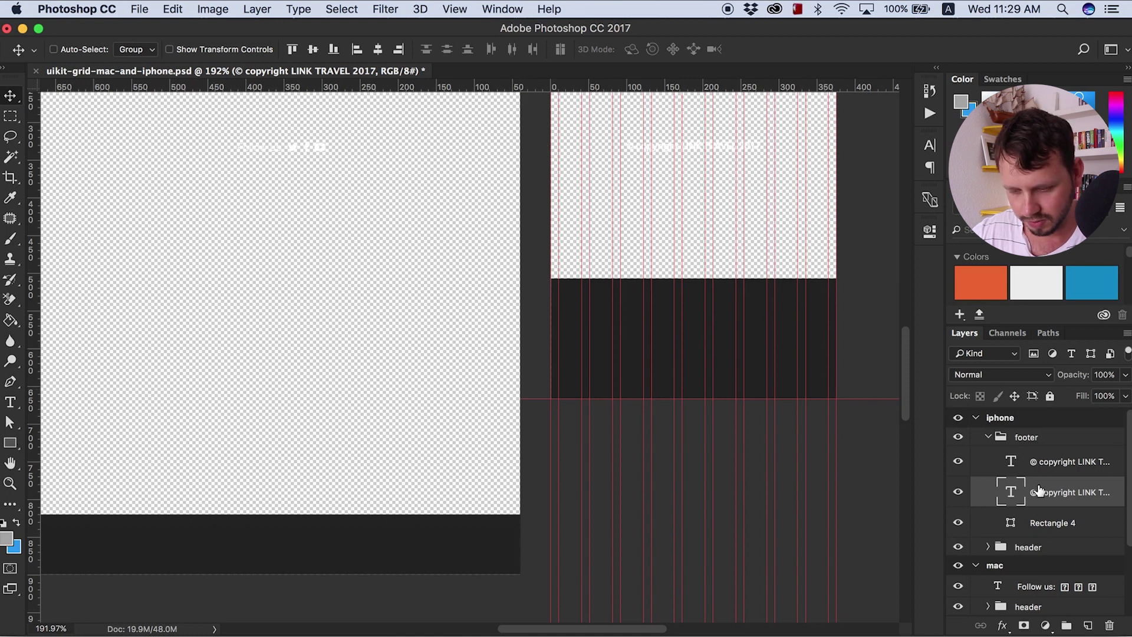
{"action": "key", "text": "super+z"}
{"action": "scroll", "coordinate": [1039, 525], "scroll_direction": "down", "scroll_amount": 2}
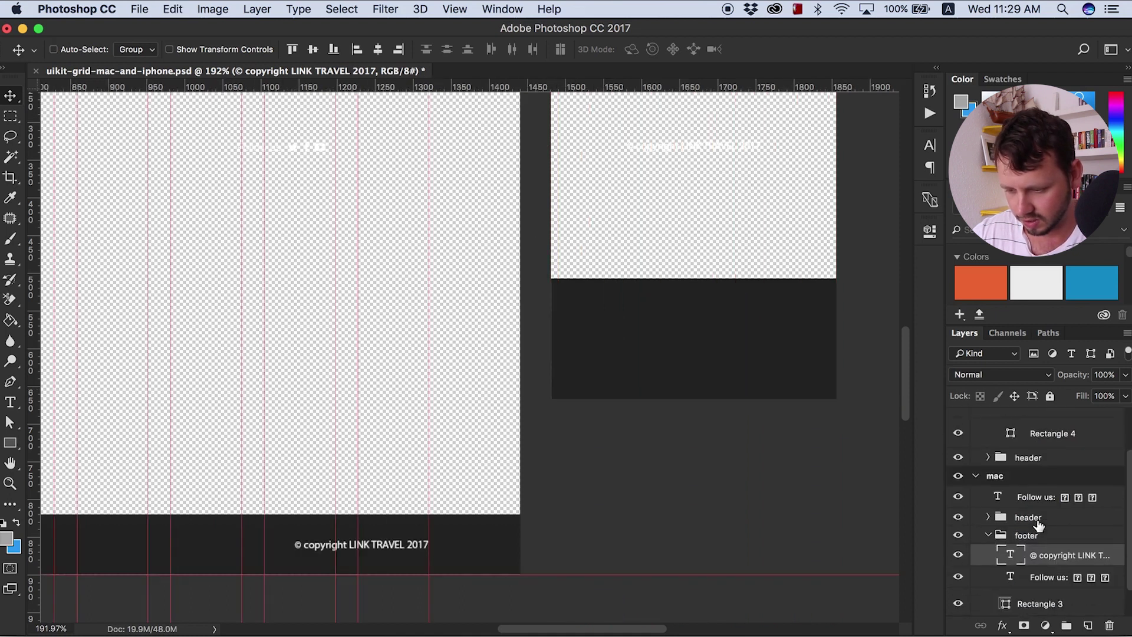
{"action": "left_click", "coordinate": [988, 536]}
{"action": "left_click_drag", "start_coordinate": [1018, 556], "coordinate": [1009, 472]}
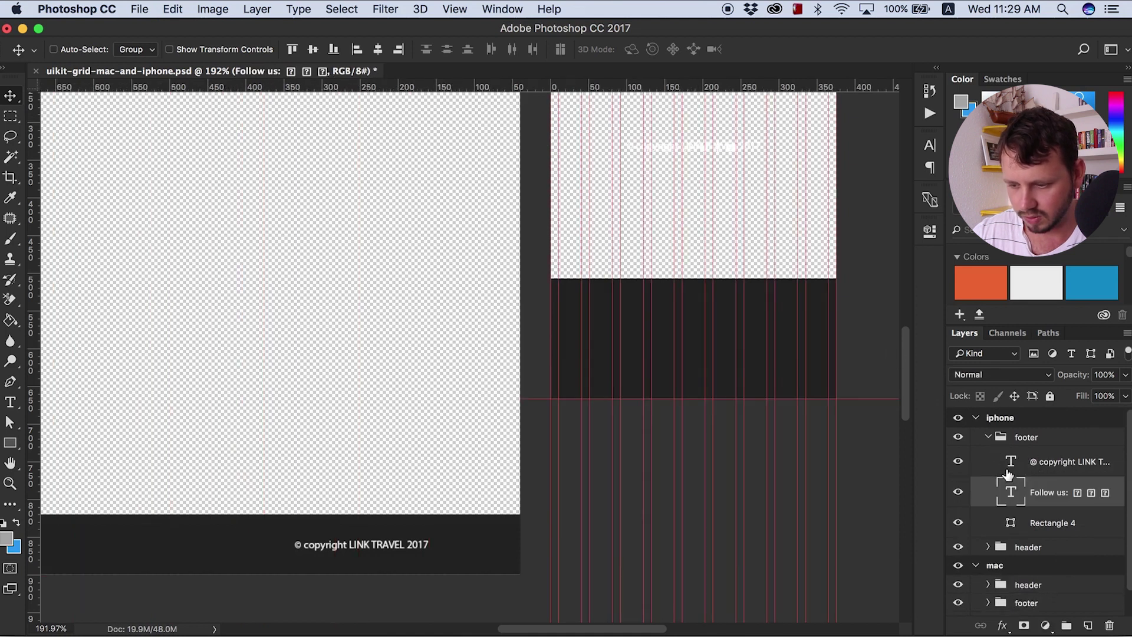
Stack the Follow us line above the copyright text, centred in the iphone footer bar.
{"action": "left_click", "coordinate": [1011, 463]}
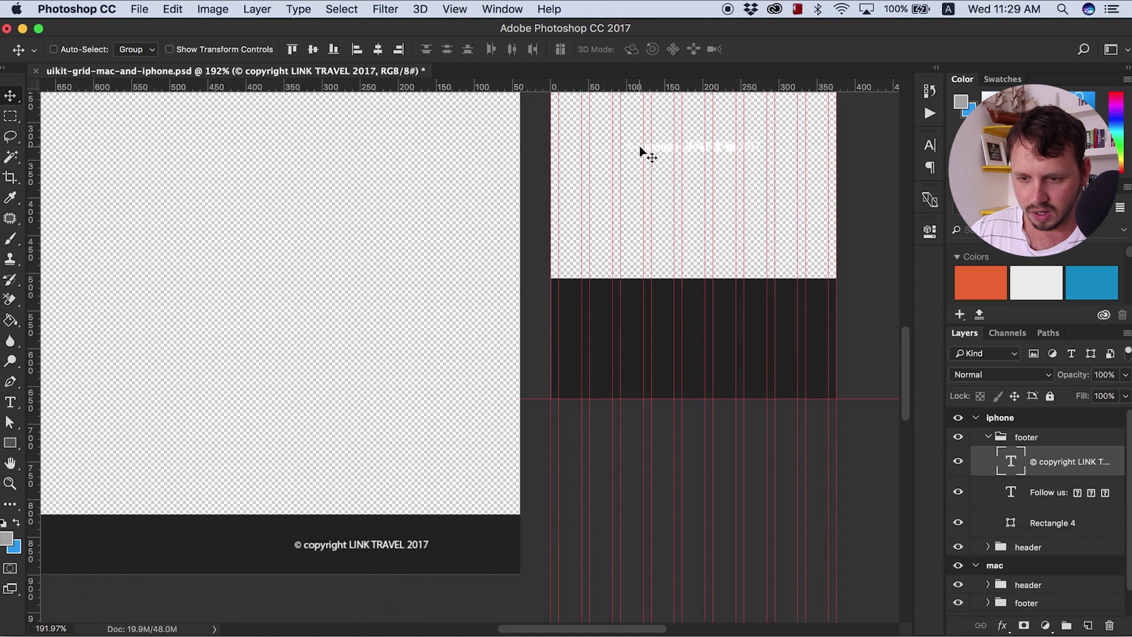
{"action": "left_click_drag", "start_coordinate": [660, 150], "coordinate": [664, 385]}
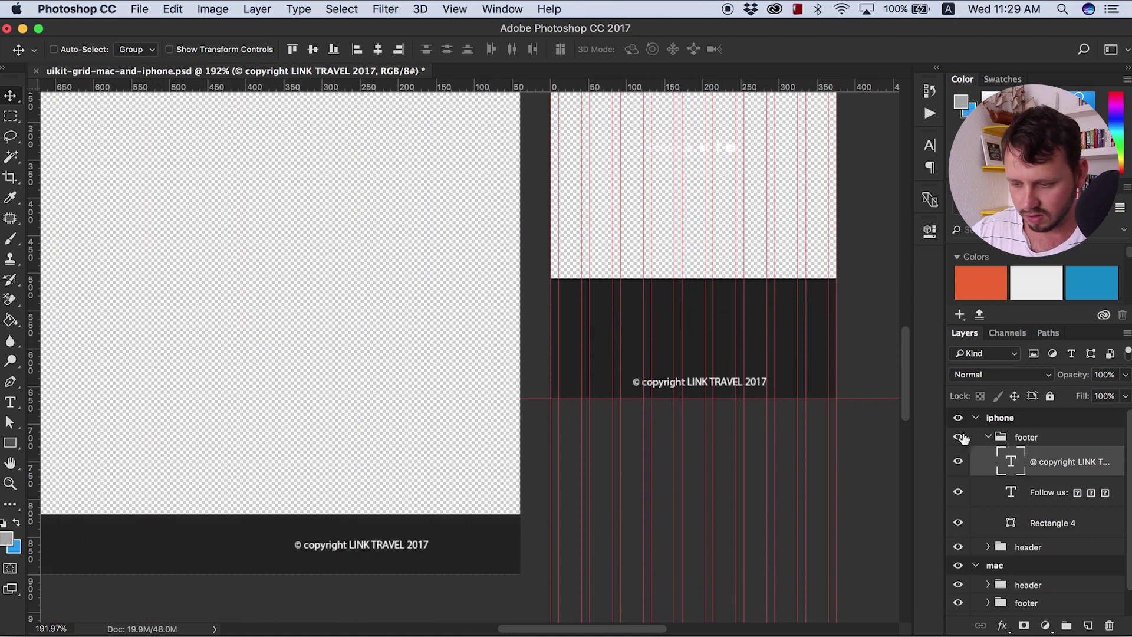
{"action": "left_click", "coordinate": [1023, 497]}
{"action": "left_click_drag", "start_coordinate": [697, 148], "coordinate": [691, 308]}
{"action": "left_click", "coordinate": [1011, 466]}
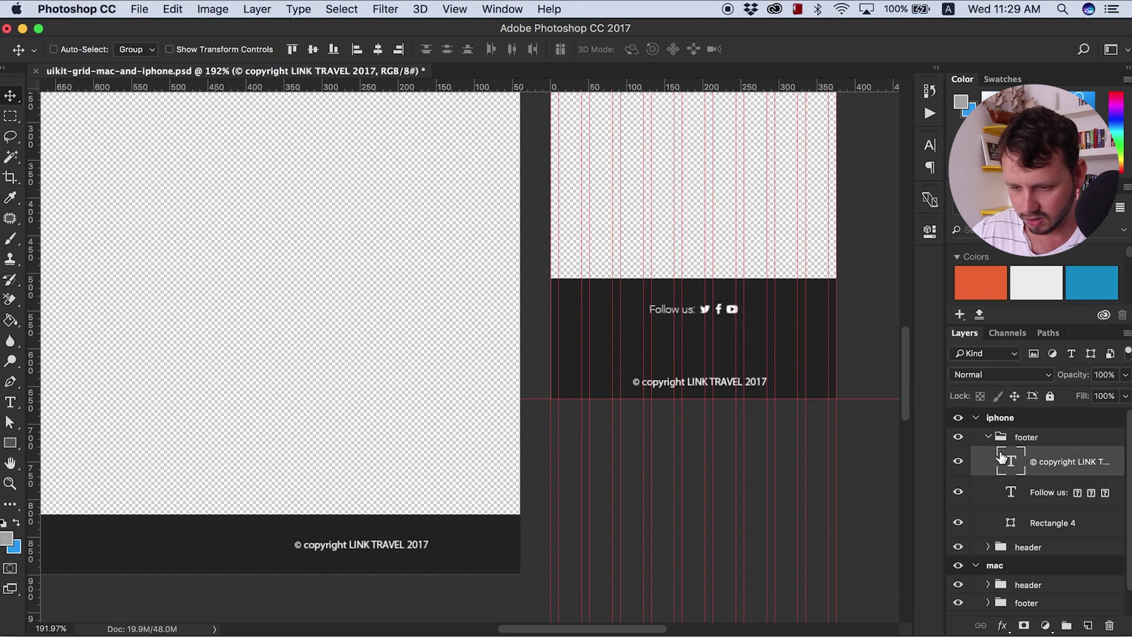
{"action": "left_click_drag", "start_coordinate": [706, 388], "coordinate": [691, 366]}
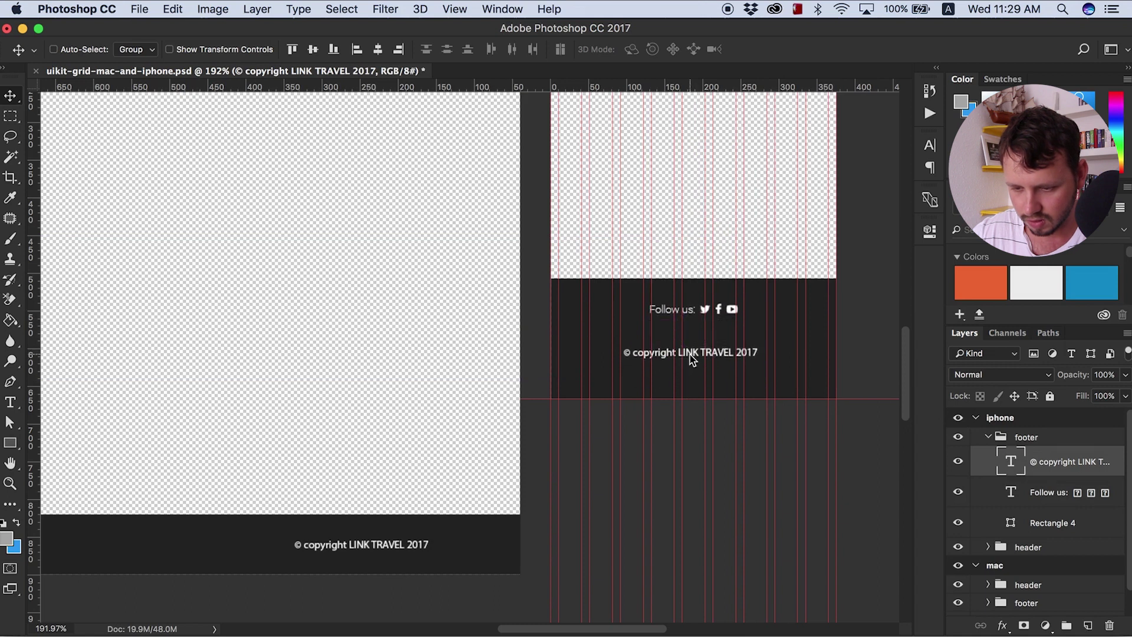
Hide the guides and both the mac and iphone footer groups.
{"action": "scroll", "coordinate": [726, 349], "scroll_direction": "down", "scroll_amount": 5}
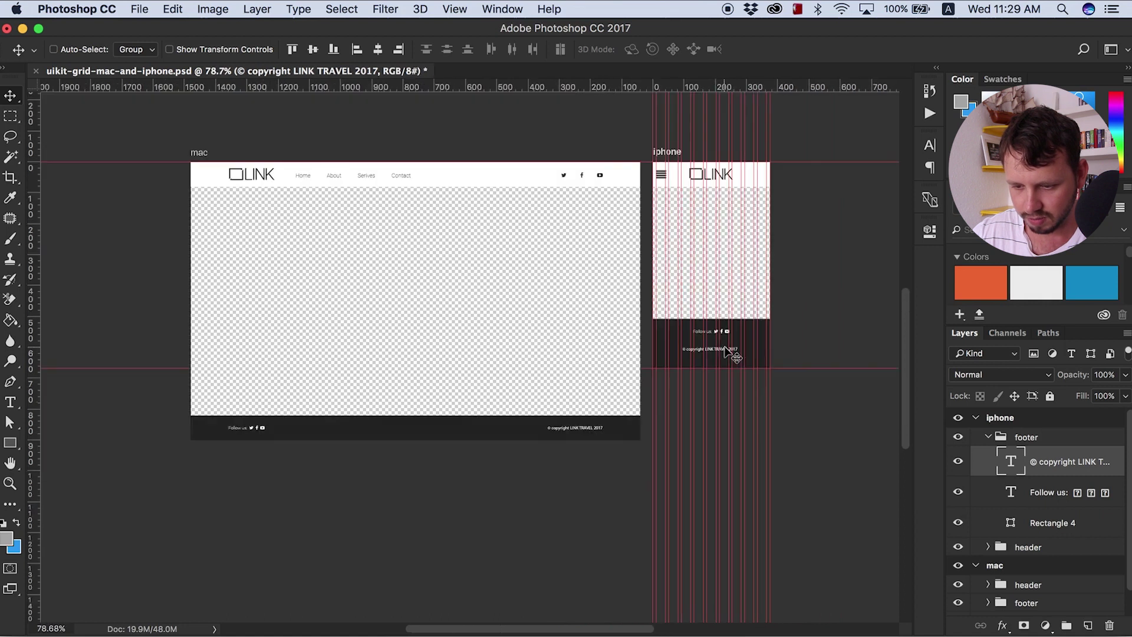
{"action": "key", "text": "super+semicolon"}
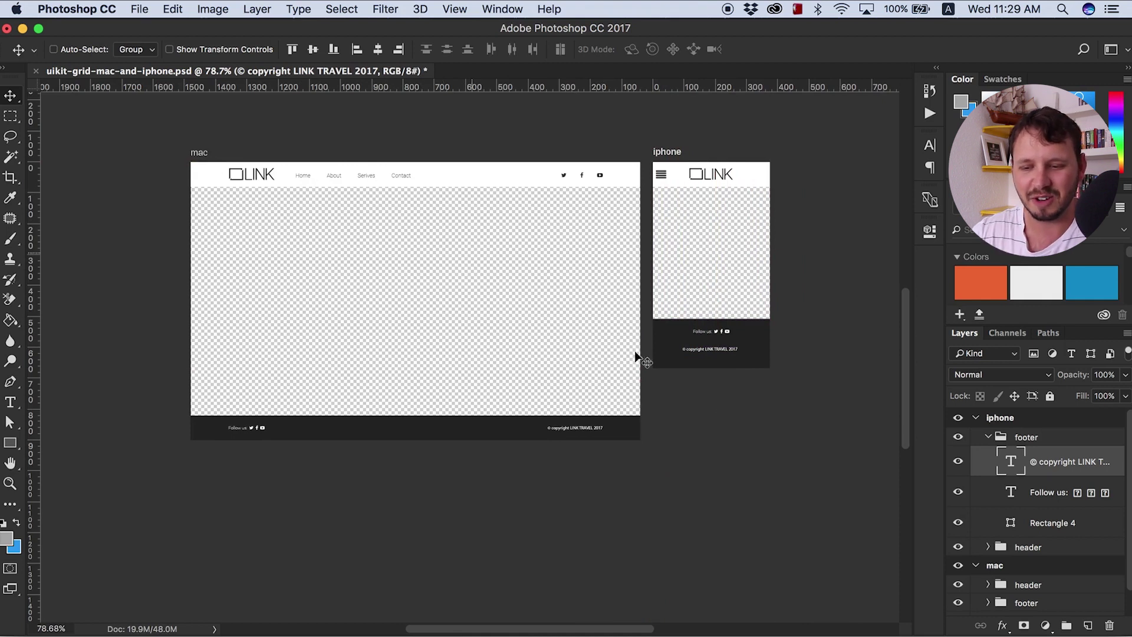
{"action": "scroll", "coordinate": [688, 324], "scroll_direction": "up", "scroll_amount": 3}
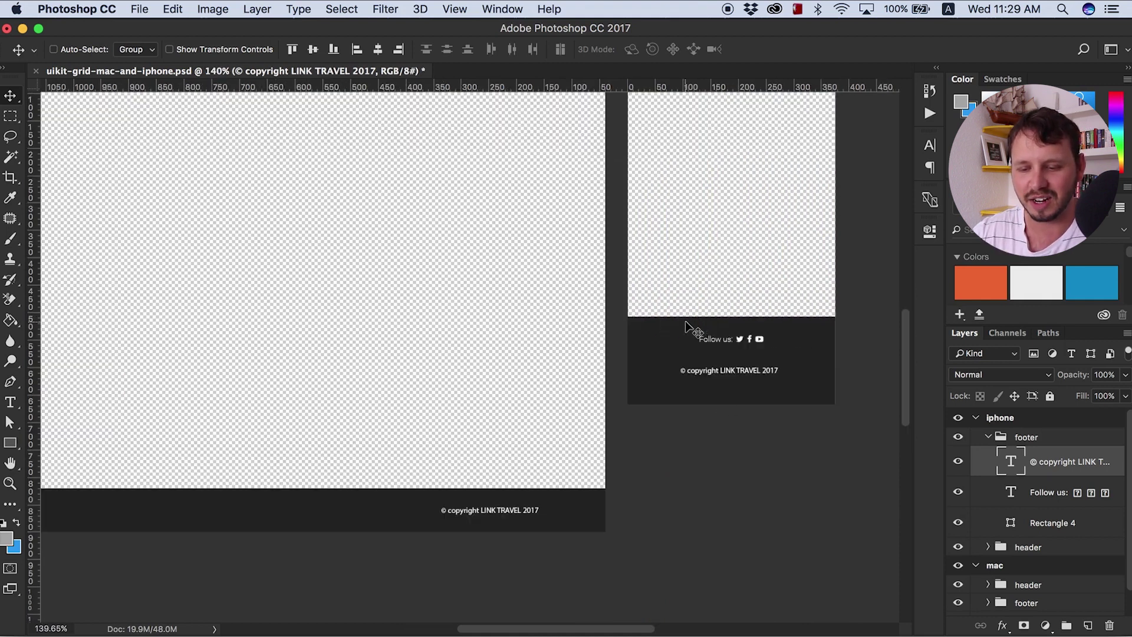
{"action": "scroll", "coordinate": [687, 324], "scroll_direction": "down", "scroll_amount": 4}
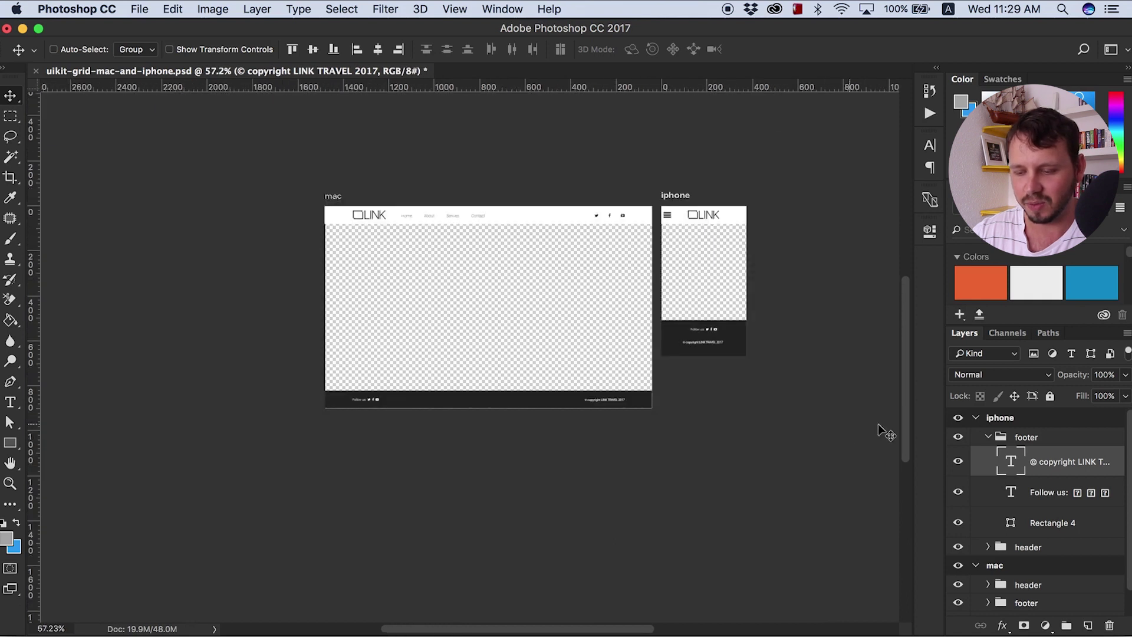
{"action": "left_click", "coordinate": [988, 436]}
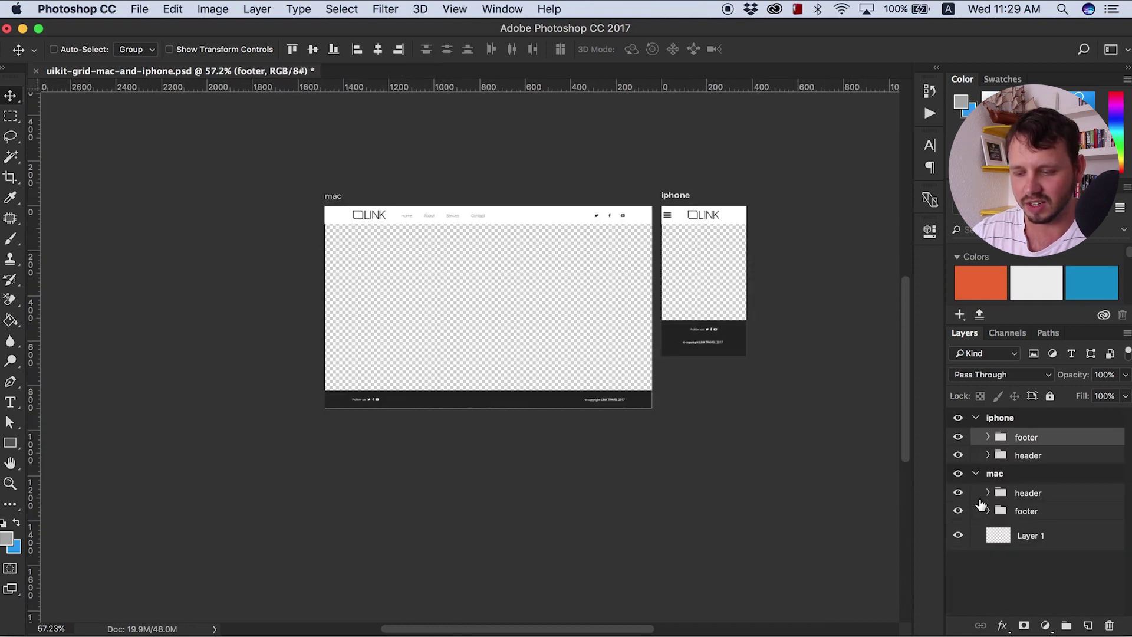
{"action": "left_click", "coordinate": [959, 511]}
{"action": "left_click", "coordinate": [958, 438]}
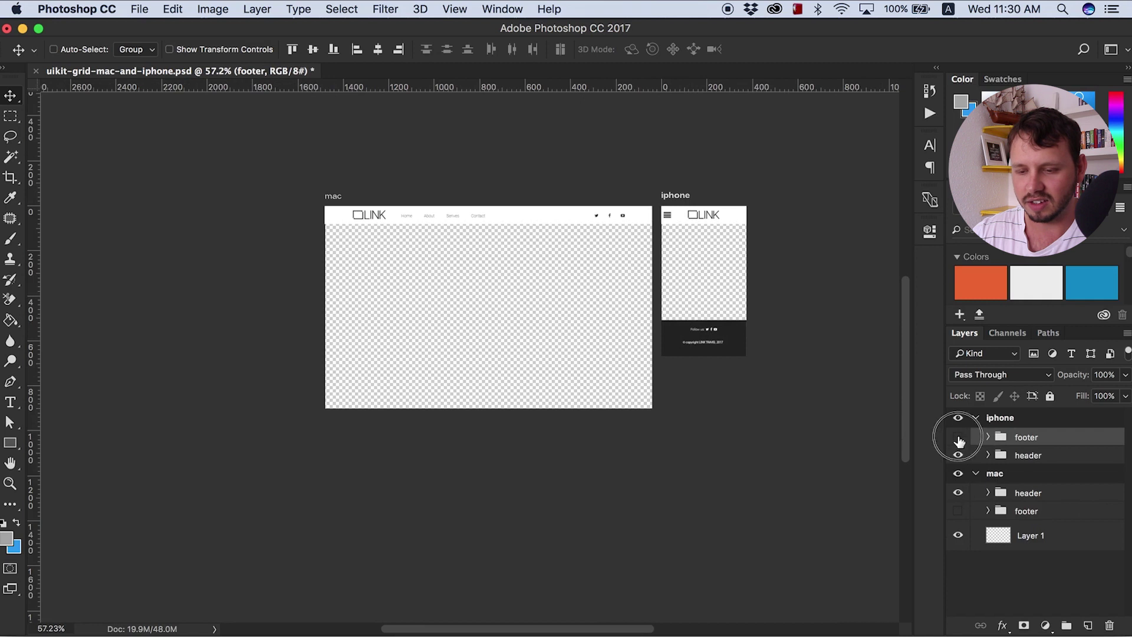